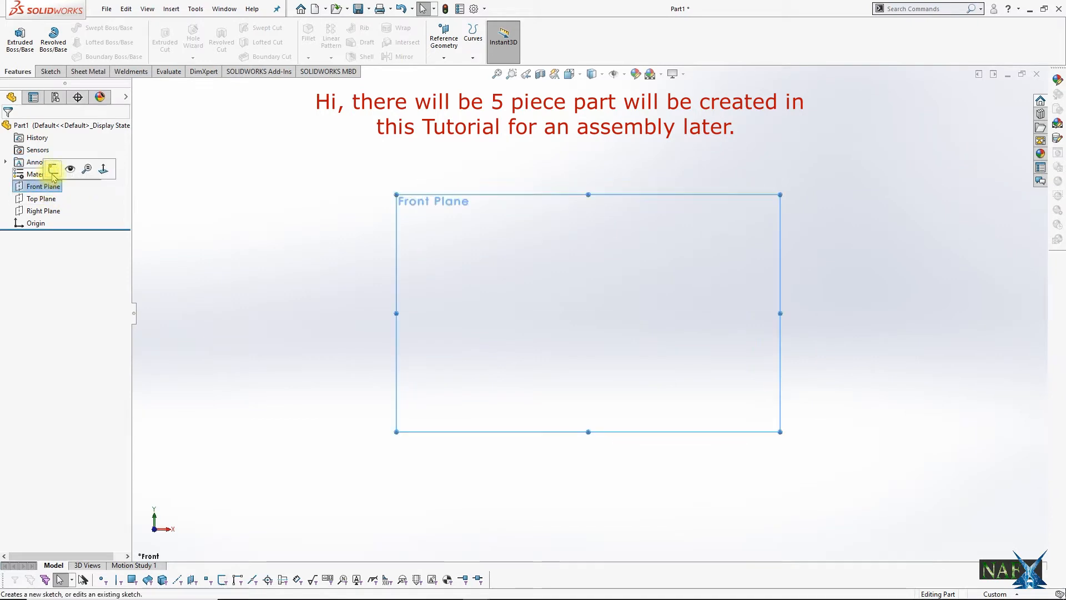
Step: On the Front Plane, sketch a horizontal midpoint line about 262 mm long, centred on the origin
left_click(83, 28)
left_click(101, 69)
left_click(590, 314)
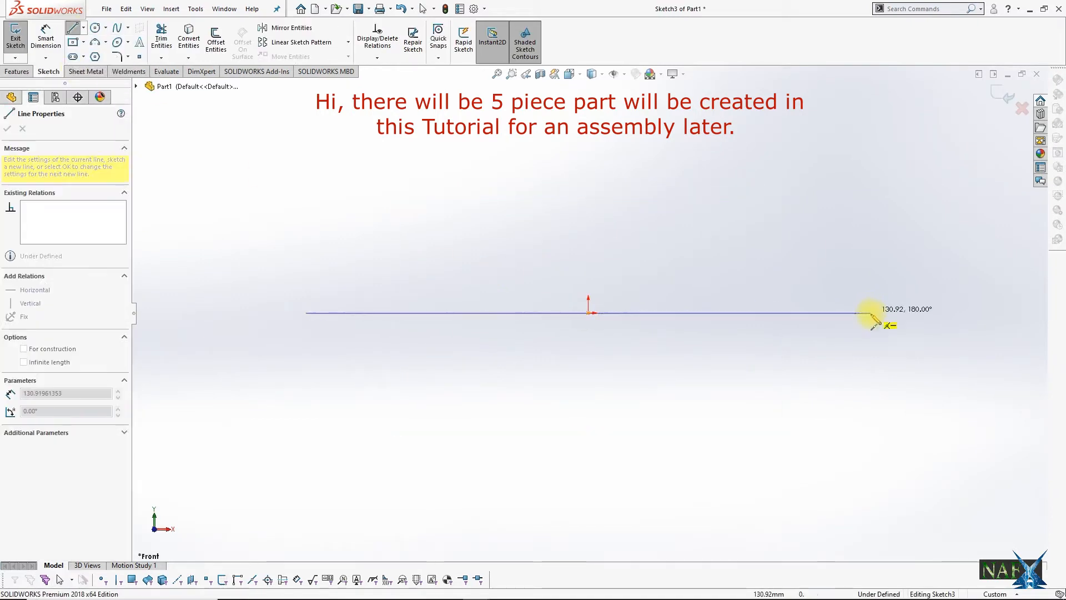
left_click(870, 312)
Step: Dimension the horizontal line's length to 840 mm and convert the line to construction geometry
left_click(46, 34)
left_click(519, 312)
left_click(524, 242)
type("840")
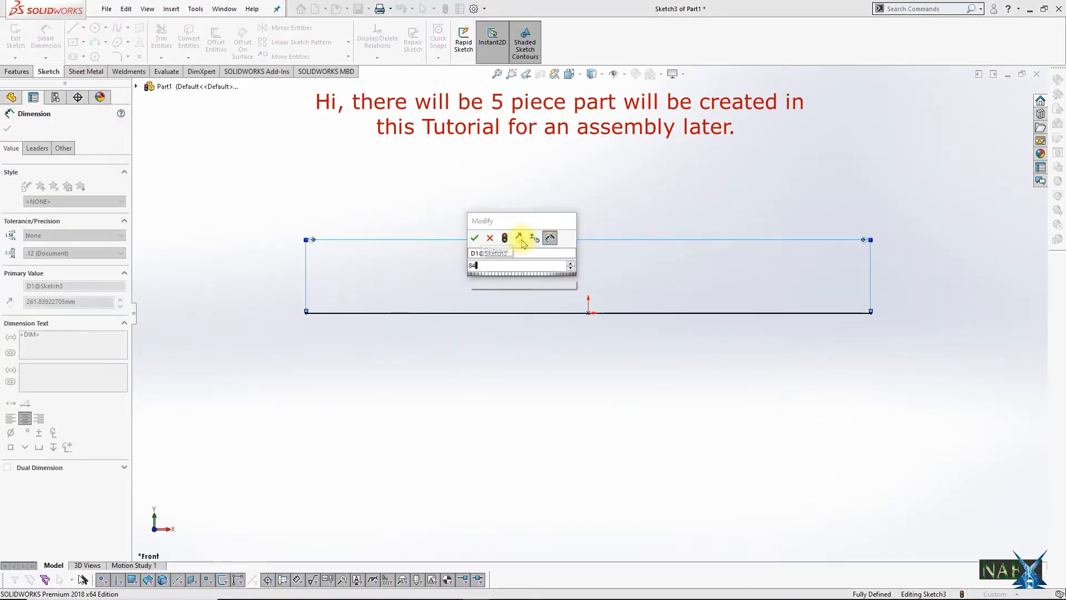
key("Return")
key("Escape")
left_click(475, 313)
left_click(50, 305)
Step: Sketch a stepped profile from the centre line's left end, rising in three horizontal levels and ending directly above the origin
left_click(72, 28)
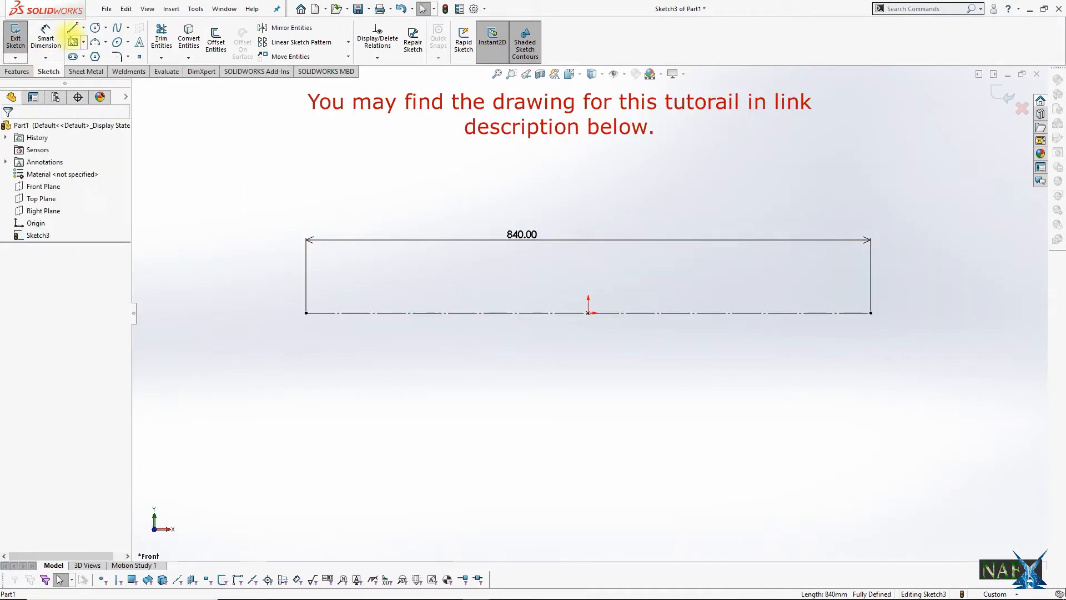
left_click(305, 313)
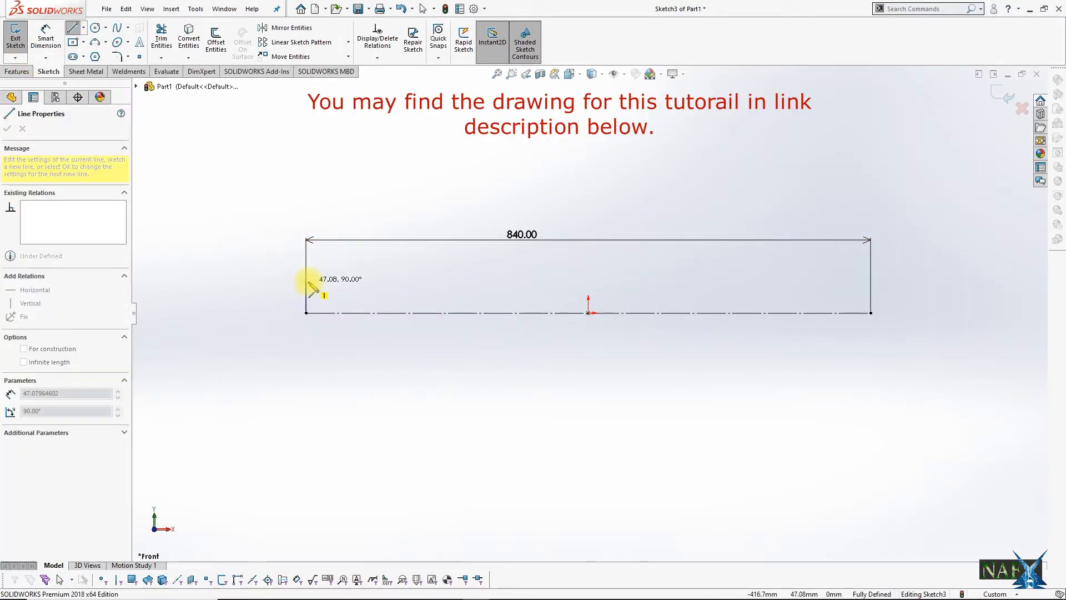
left_click(365, 281)
left_click(364, 269)
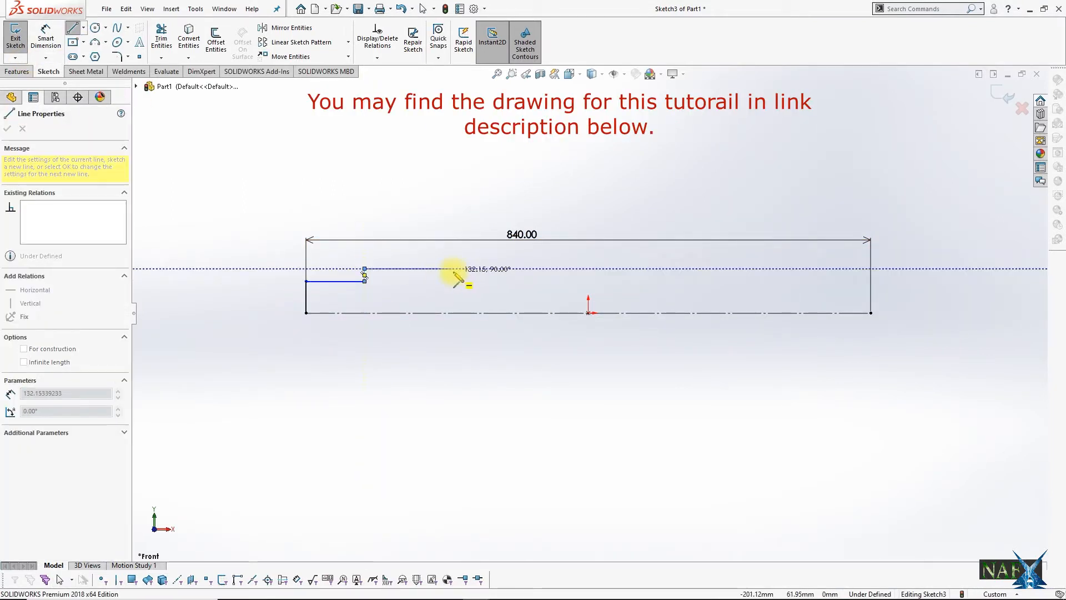
left_click(458, 268)
left_click(458, 256)
left_click(587, 256)
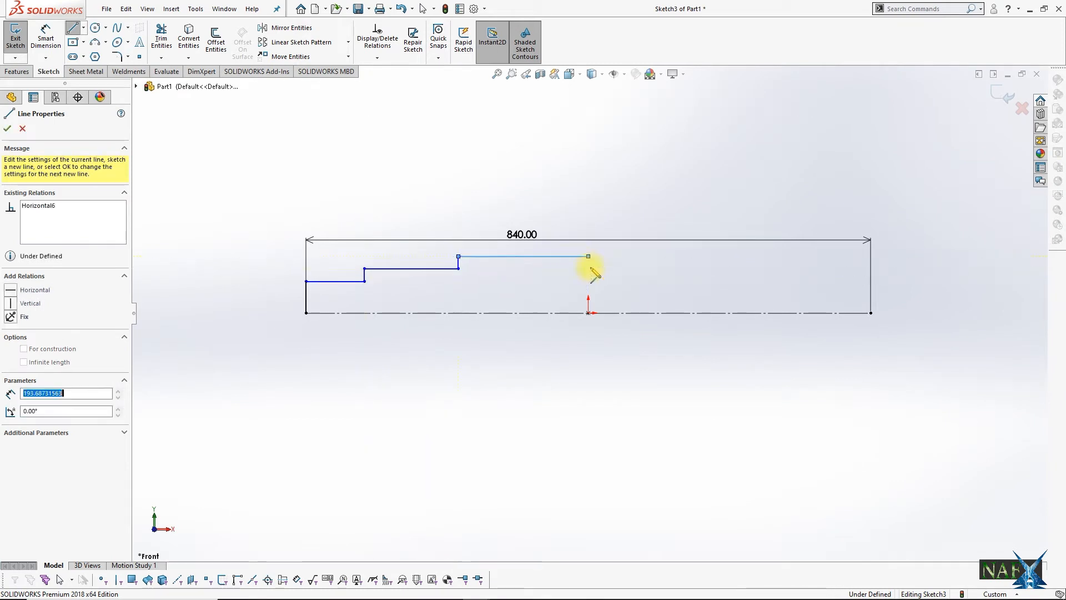
Step: Draw a vertical line from the profile's end down to the origin and make it construction geometry
left_click(588, 313)
key("Escape")
left_click(588, 278)
left_click(77, 305)
key("Escape")
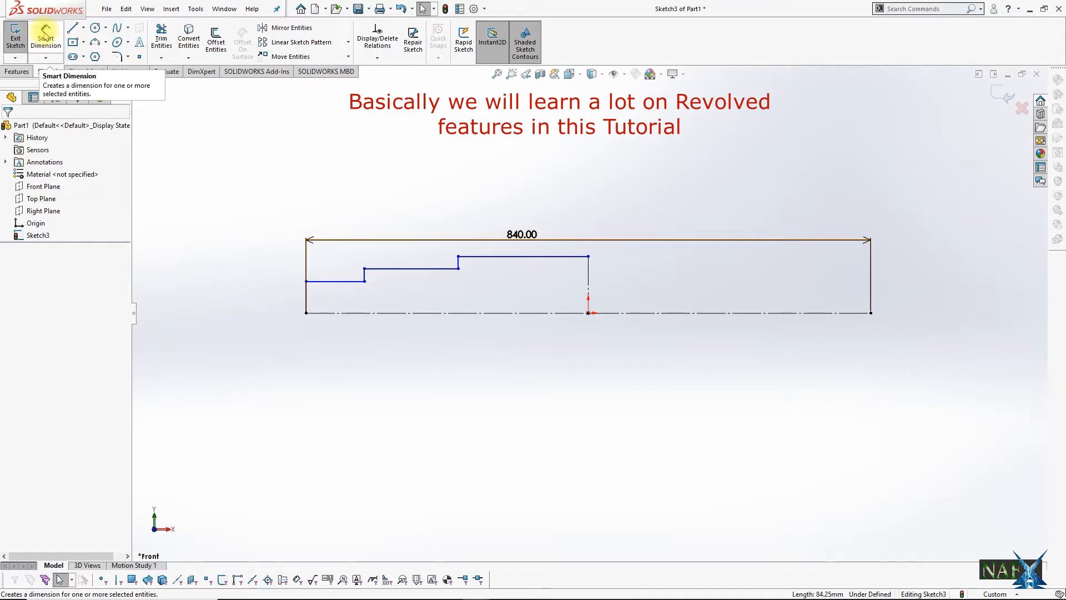
Step: Dimension the middle step's height above the horizontal centre line to 41 mm
left_click(45, 34)
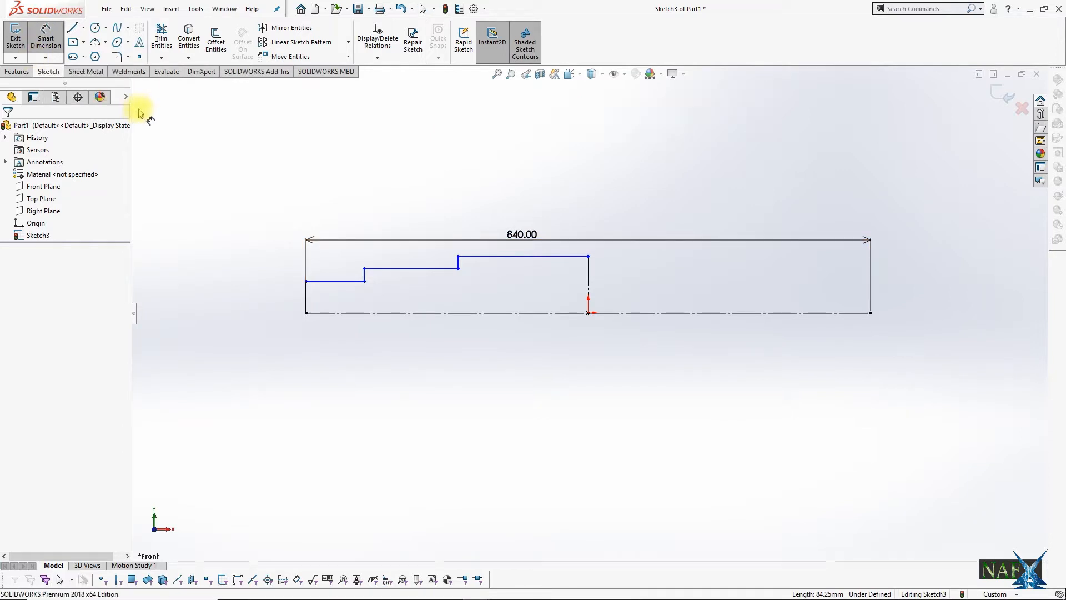
left_click(388, 313)
left_click(427, 269)
left_click(410, 297)
type("39")
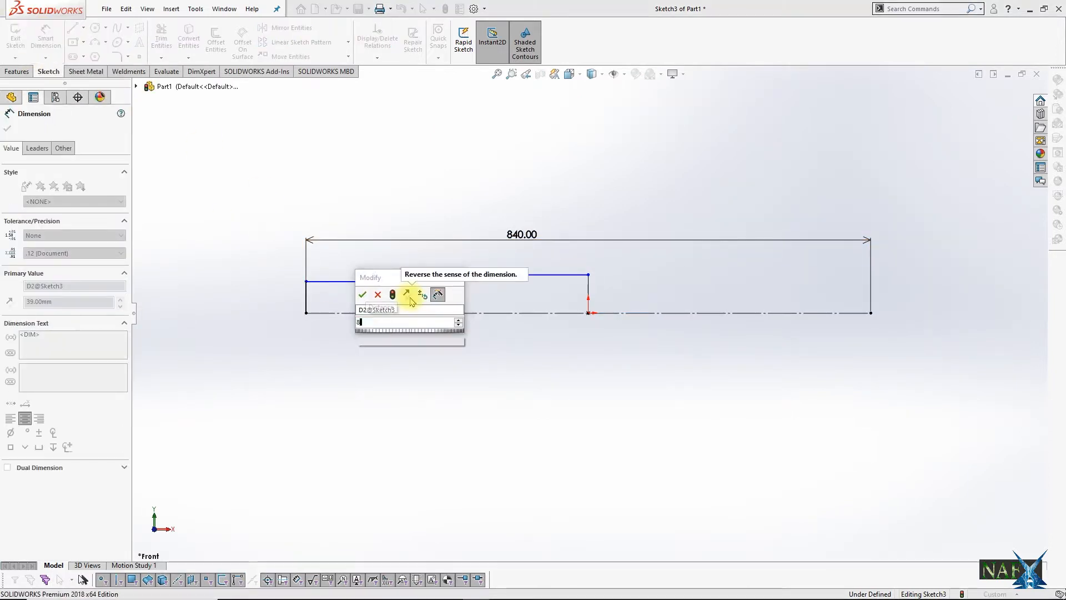
key("Return")
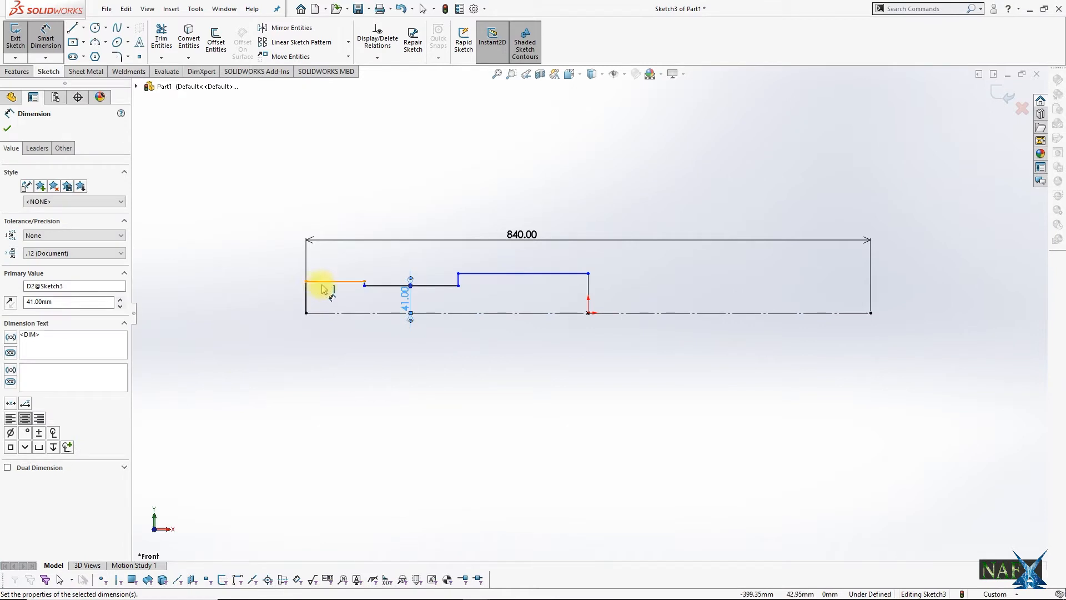
Step: Dimension the left step's height above the horizontal centre line to 78/2 mm
left_click(322, 281)
left_click(340, 313)
left_click(272, 299)
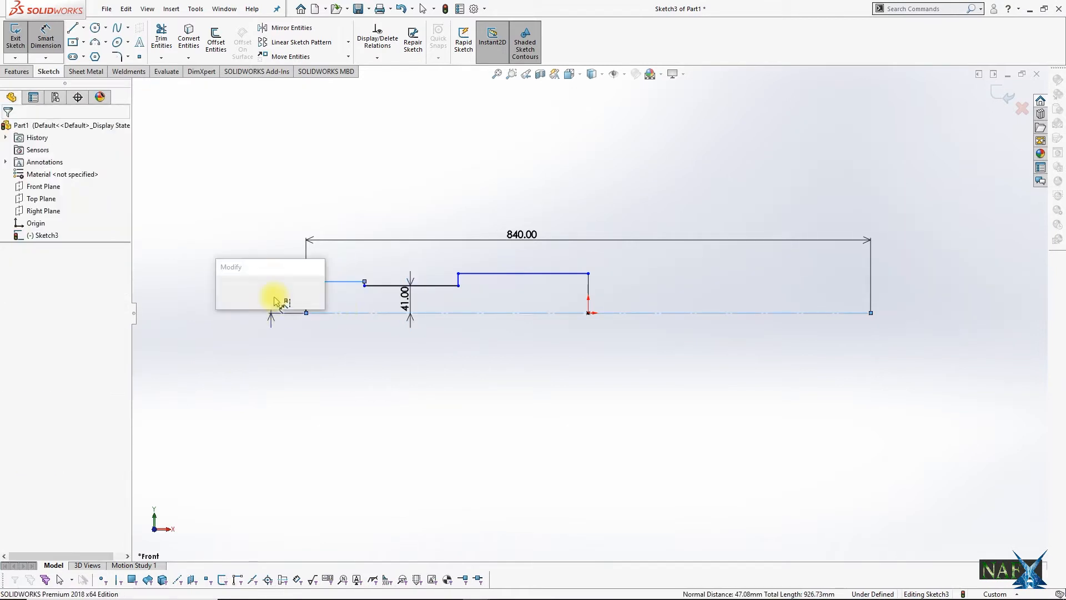
type("78/2")
key("Return")
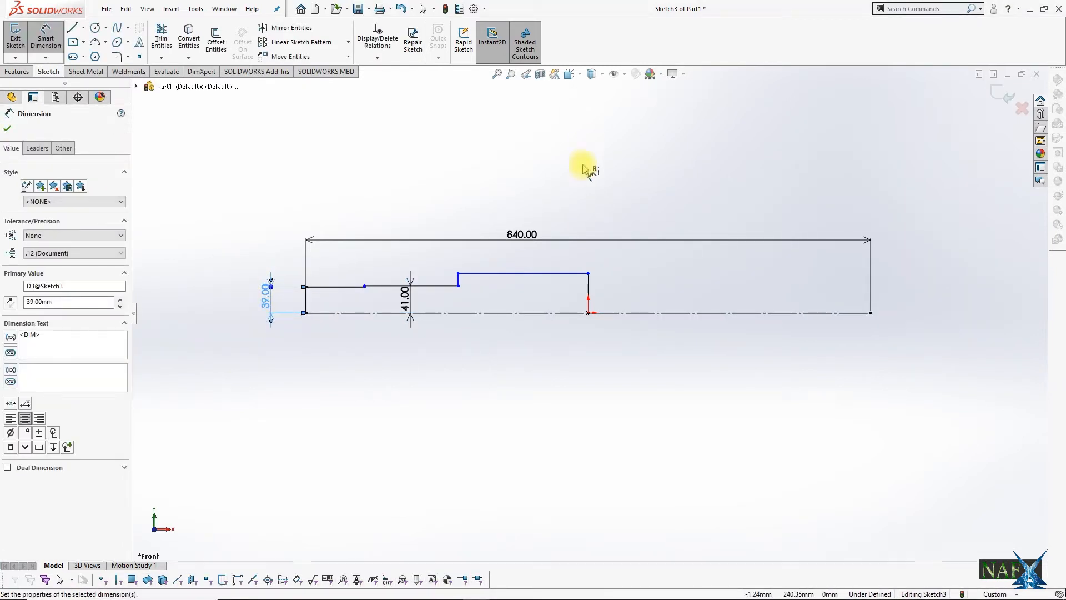
Step: Dimension the vertical construction line at the origin to 120/2 mm
left_click(588, 292)
left_click(552, 295)
type("120/")
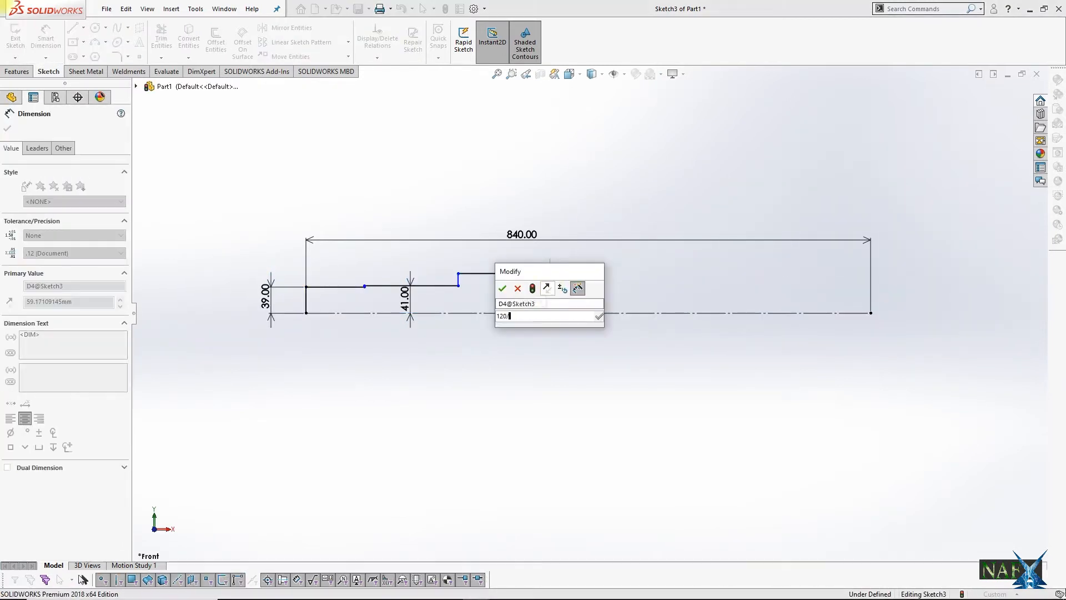
type("2")
key("Return")
Step: Dimension the length of the profile's highest horizontal segment to 440/2 mm
scroll(381, 281, "down", 5)
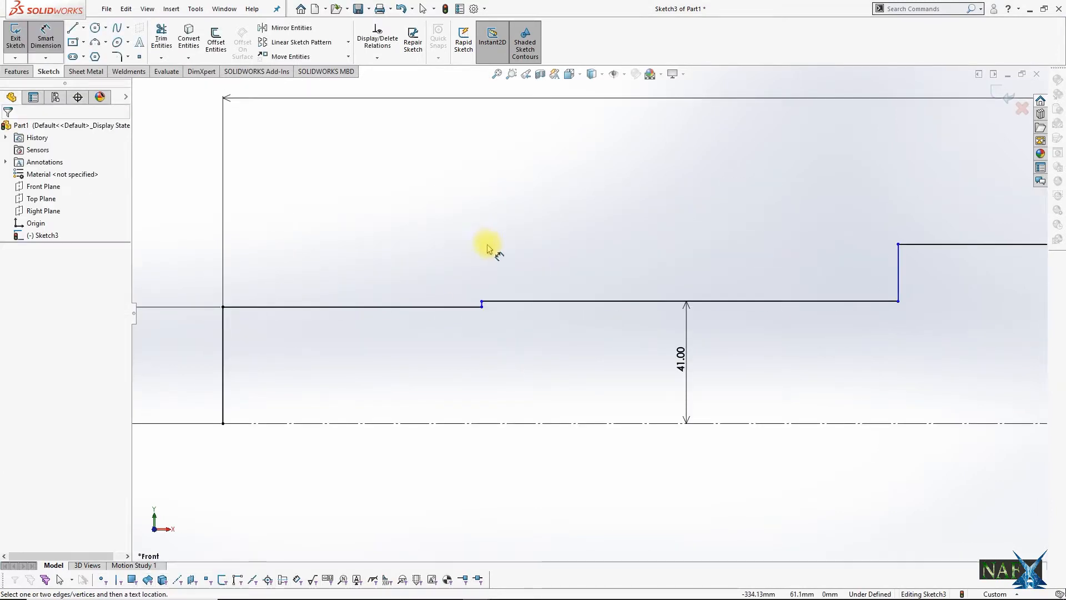
scroll(911, 228, "up", 5)
left_click(835, 280)
left_click(858, 248)
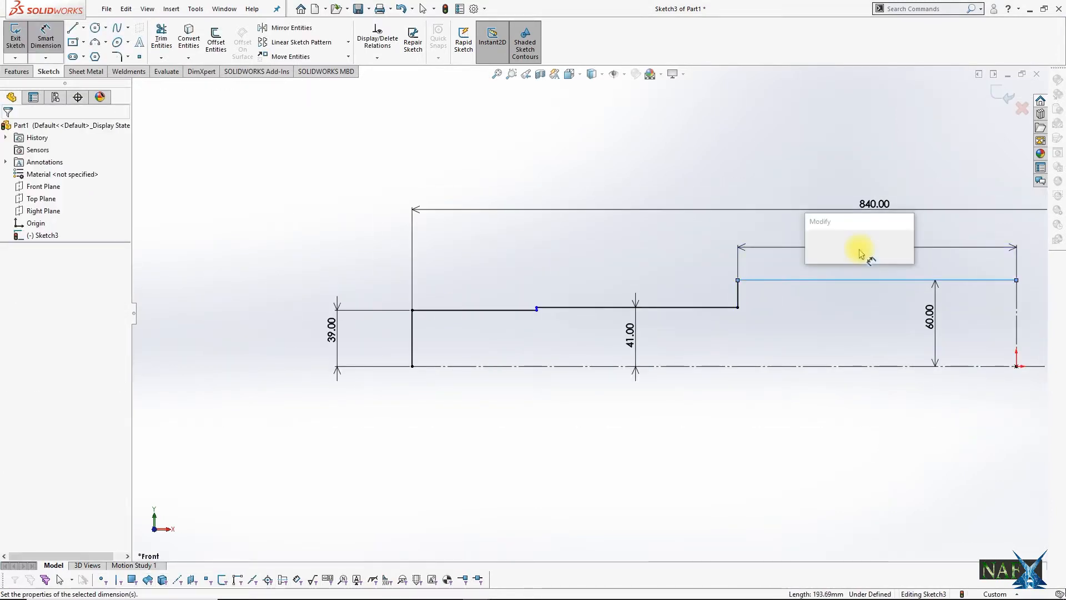
type("440/2")
key("Return")
Step: Set the middle step's length to 90 mm and add a driven length dimension to the left step
left_click(677, 305)
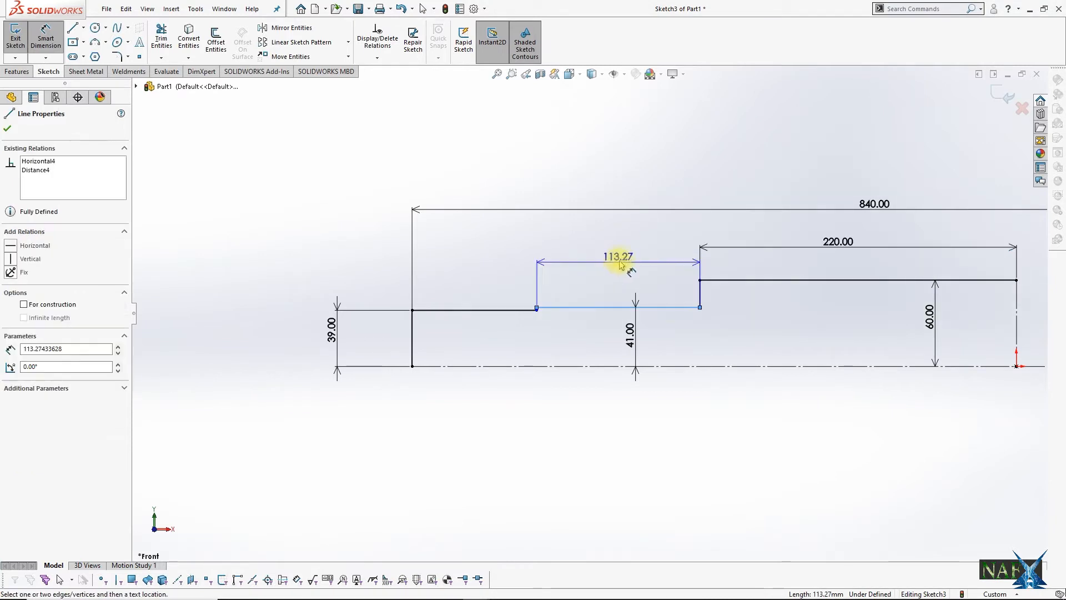
left_click(621, 264)
type("90")
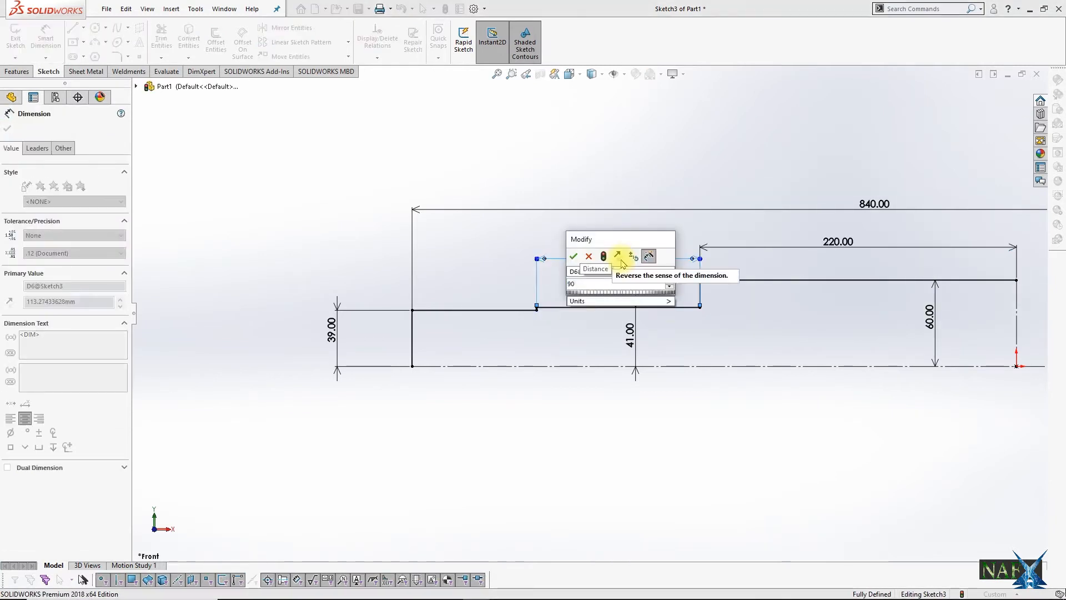
key("Return")
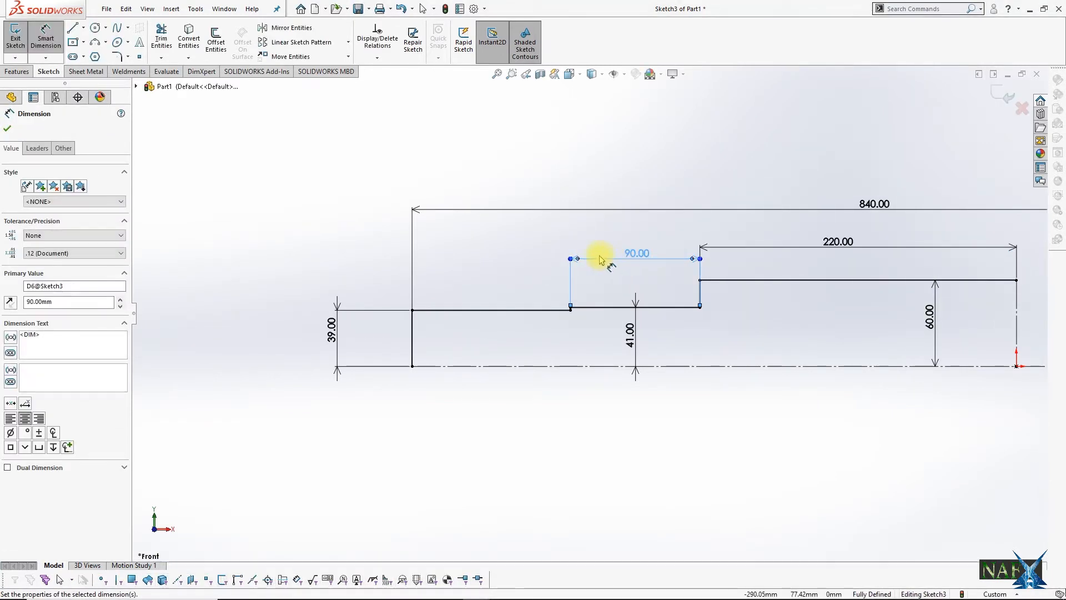
left_click(513, 306)
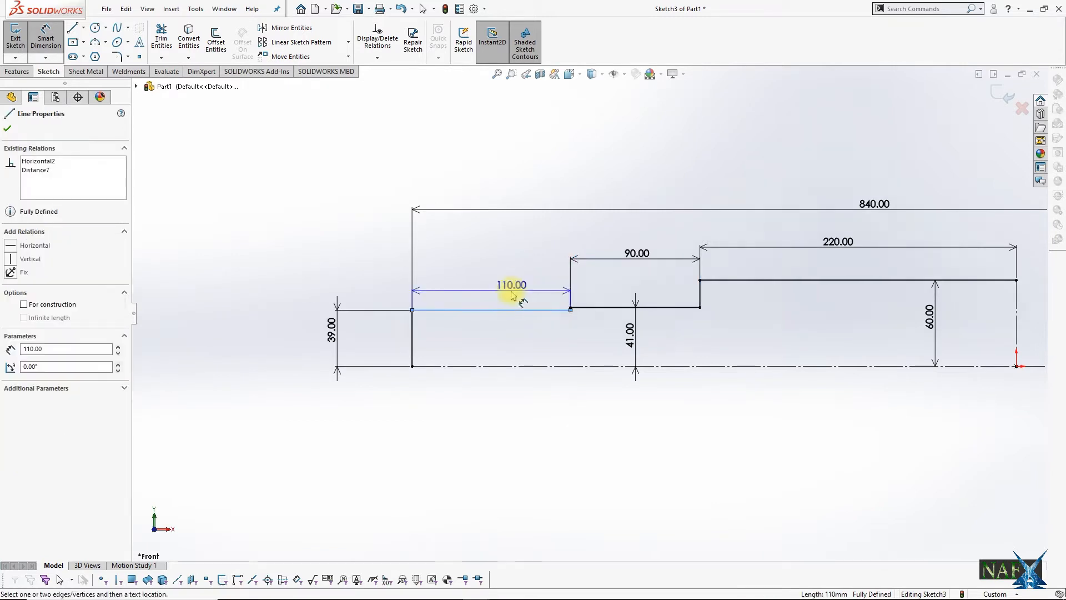
left_click(466, 278)
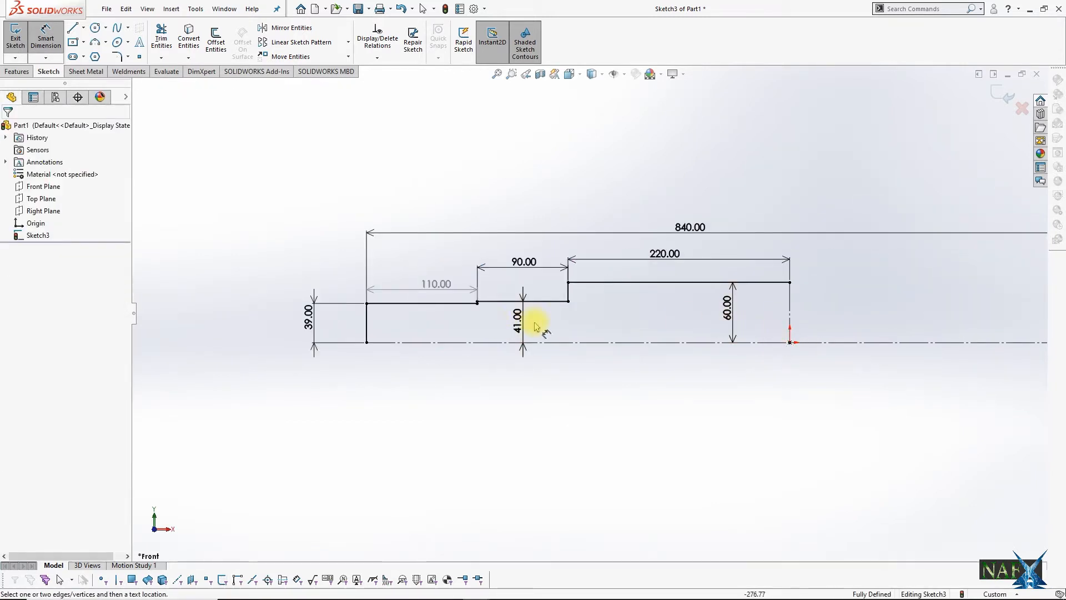
Step: Mirror all the stepped profile lines, including the left end line, about the vertical construction line at the origin
left_click(286, 28)
left_click(642, 282)
left_click(568, 292)
left_click(530, 302)
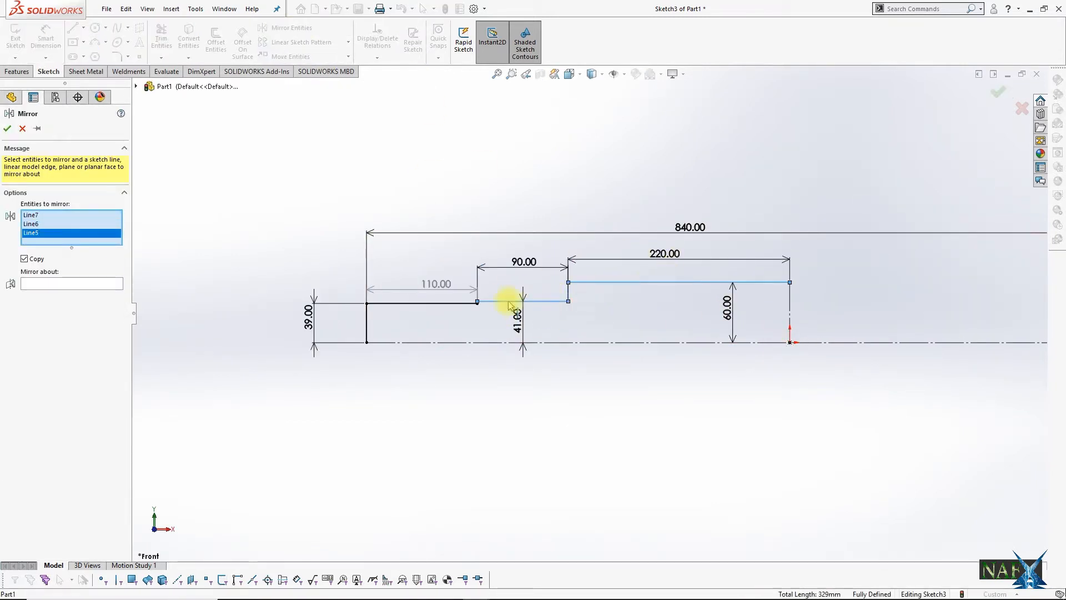
left_click_drag(511, 291, 359, 310)
left_click(67, 309)
left_click(788, 303)
key("f")
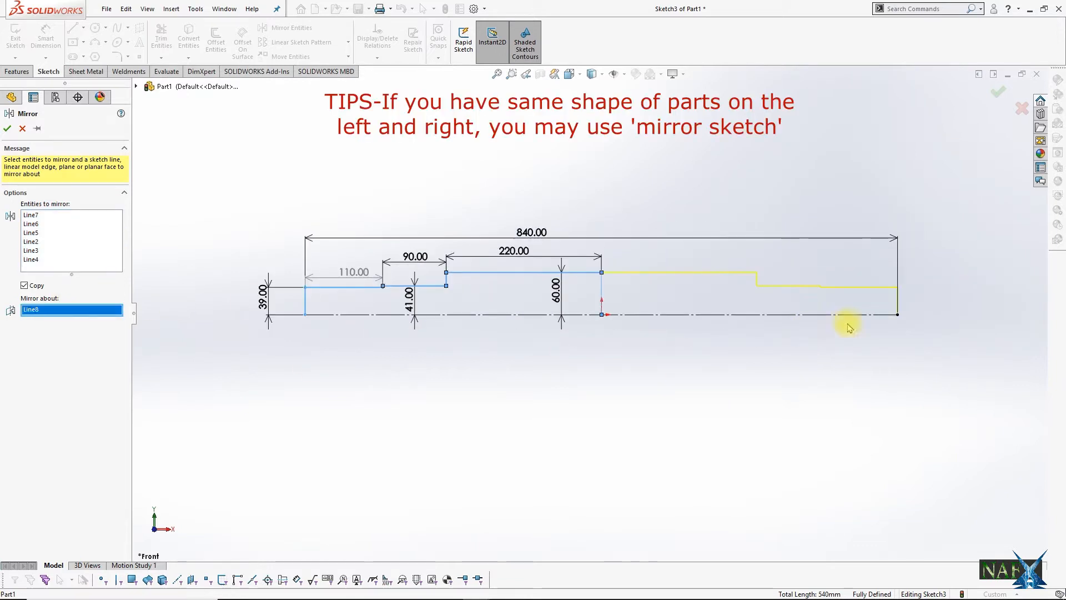
left_click(996, 95)
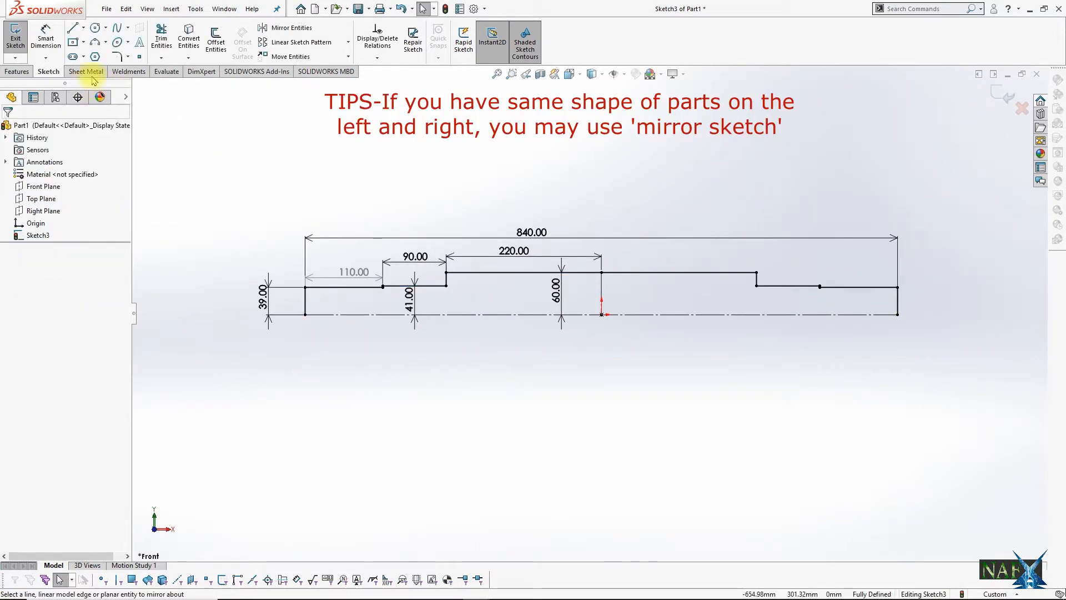
Step: Revolve the automatically closed profile 360° about the horizontal centre line into a solid shaft
left_click(14, 73)
left_click(44, 44)
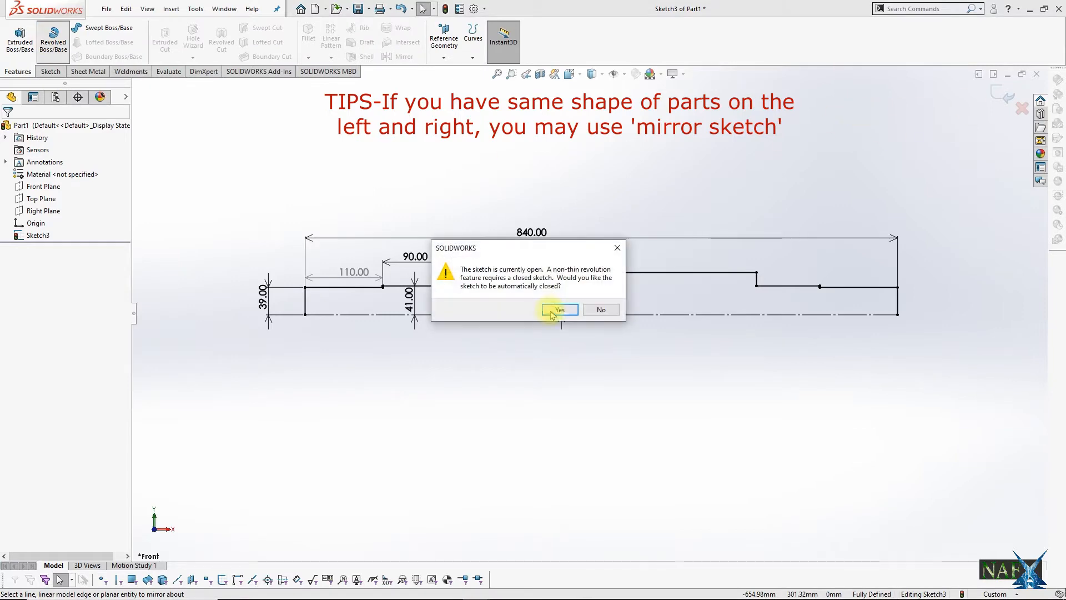
left_click(561, 311)
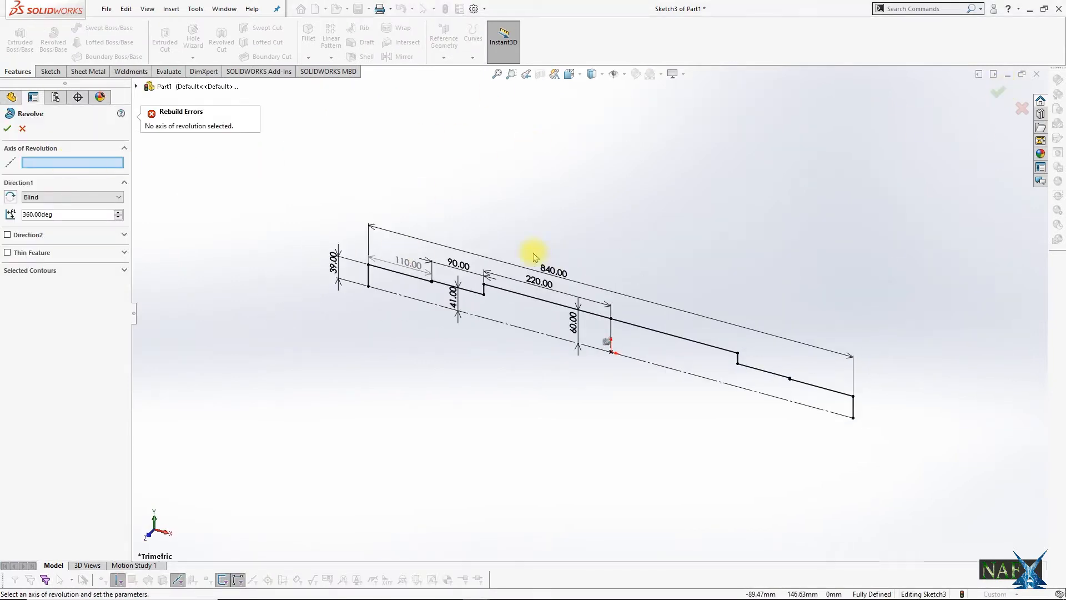
left_click(473, 316)
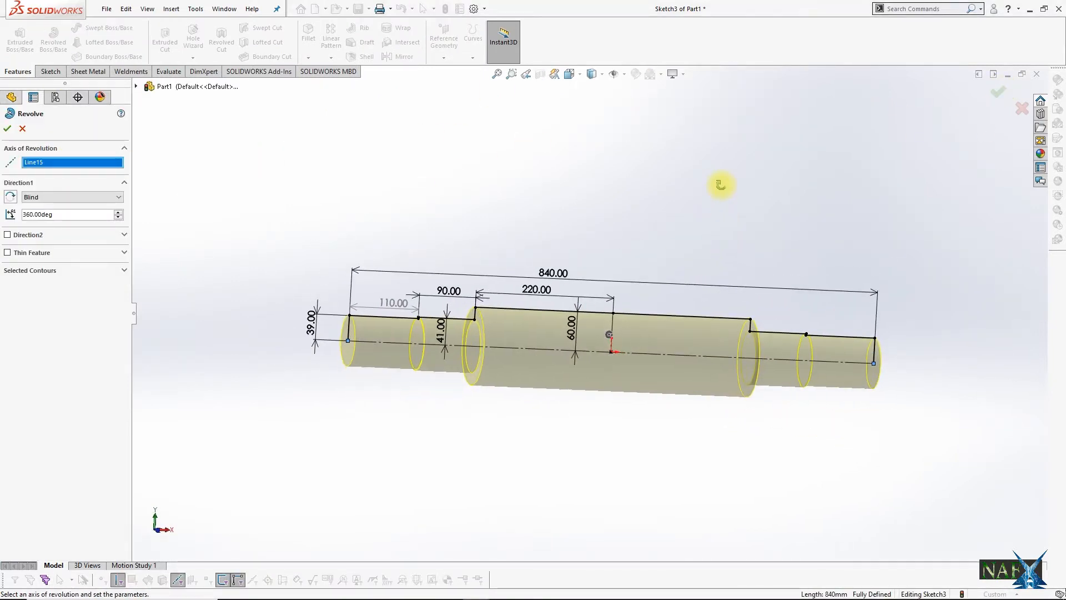
left_click(997, 93)
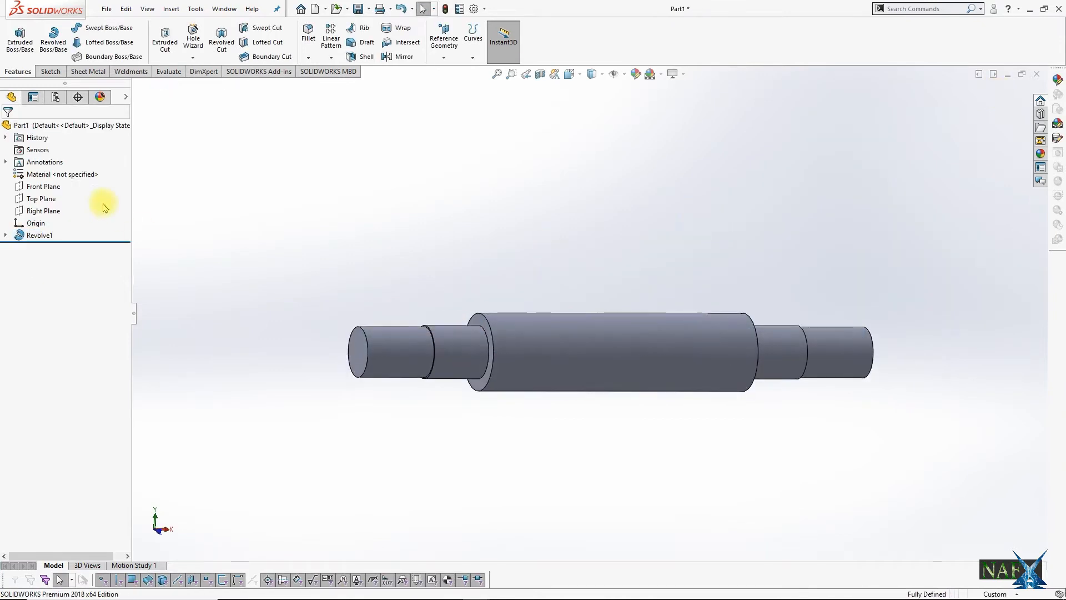
Step: Assign the material AISI 304 to the shaft
right_click(83, 176)
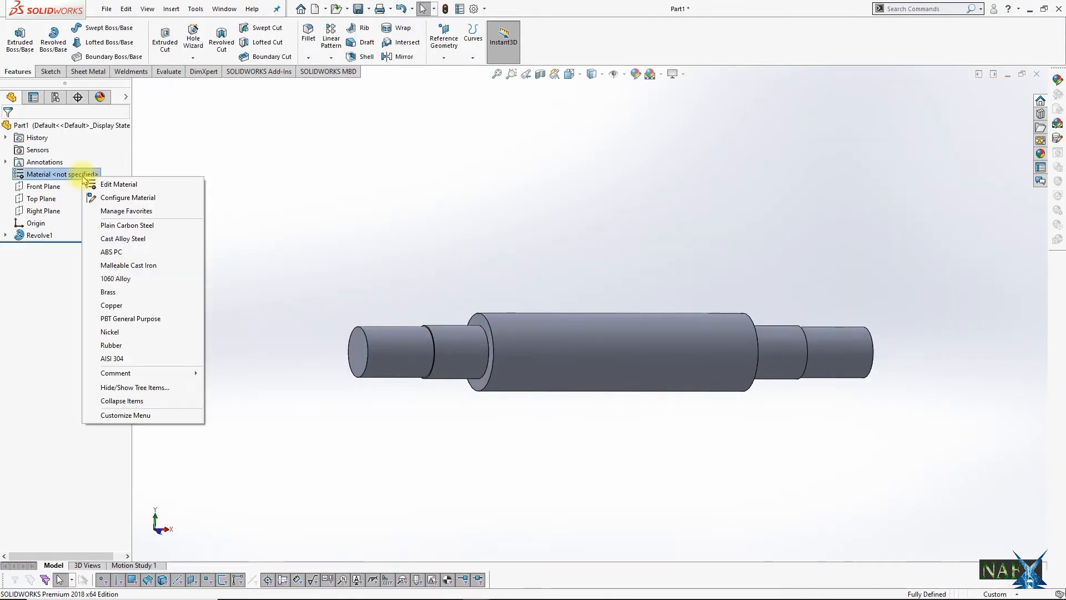
left_click(137, 358)
scroll(456, 234, "up", 1)
middle_click_drag(456, 234, 412, 234)
scroll(425, 233, "up", 1)
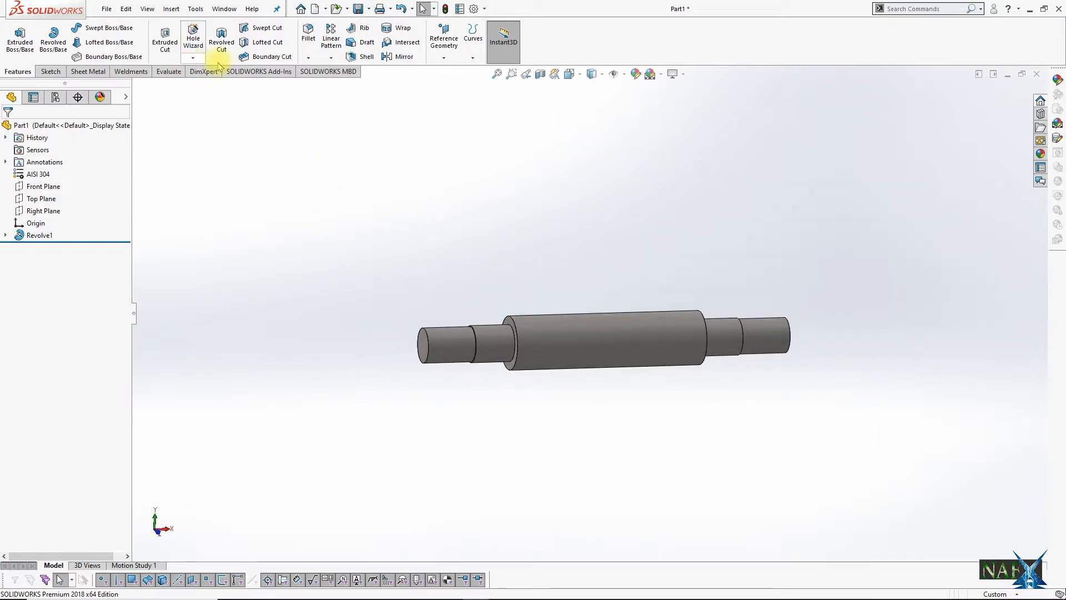
Step: Chamfer the outer edges of both shaft ends with a 5 mm distance at 45°
left_click(326, 87)
scroll(423, 321, "down", 3)
left_click(431, 349)
scroll(638, 350, "up", 2)
middle_click_drag(788, 353, 723, 354)
scroll(817, 340, "down", 4)
left_click(874, 398)
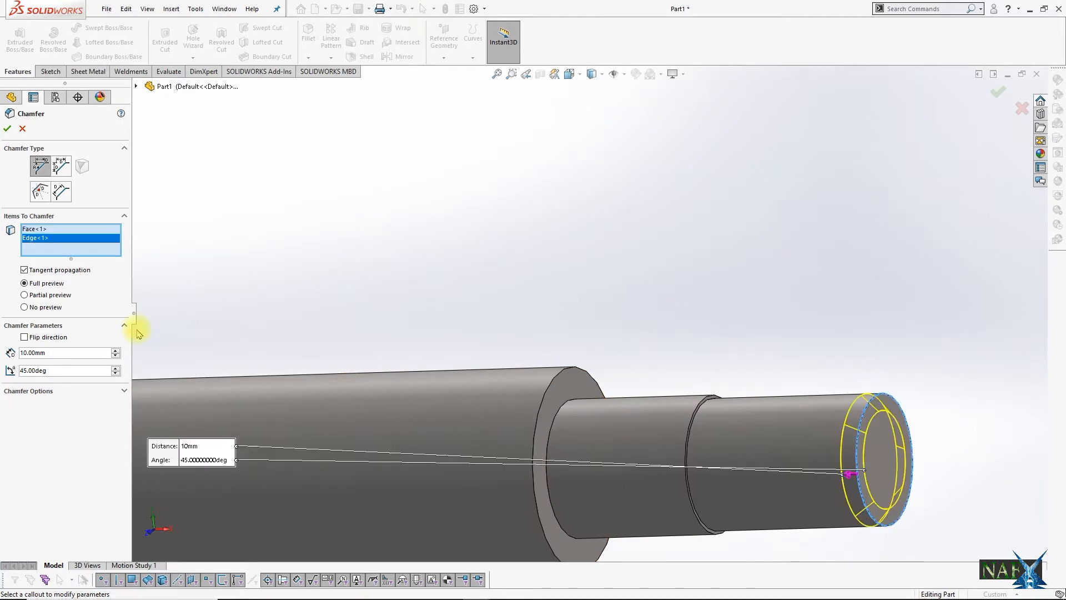
scroll(583, 253, "down", 5)
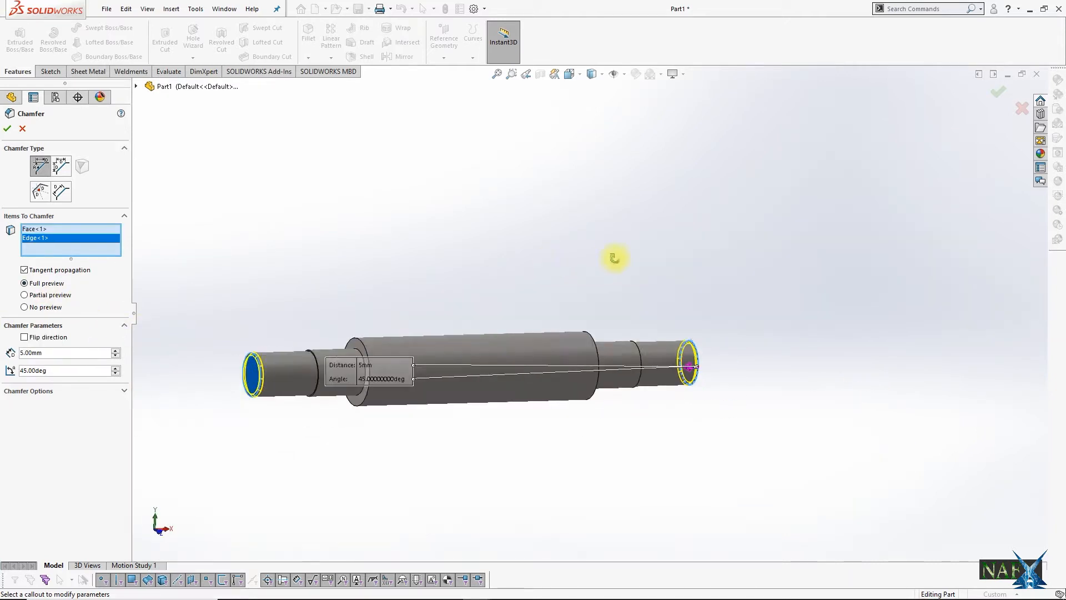
left_click(997, 90)
Step: Start a sketch on the shaft's right end face, view it straight on, and draw a small circle centred on the origin
middle_click_drag(777, 345, 683, 390)
scroll(644, 371, "down", 4)
left_click(523, 323)
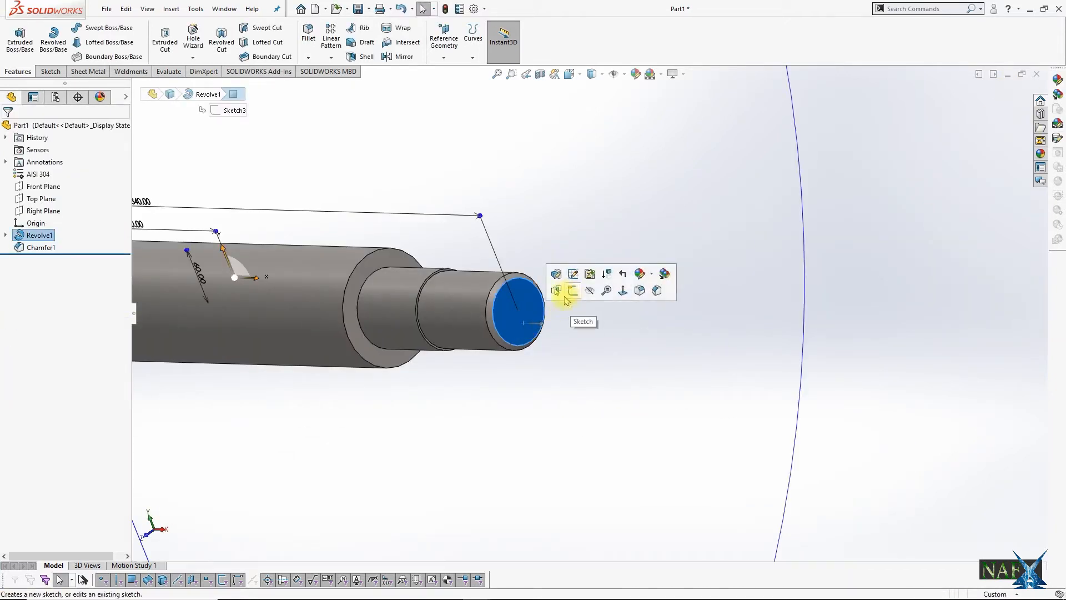
left_click(574, 293)
key("space")
left_click(677, 372)
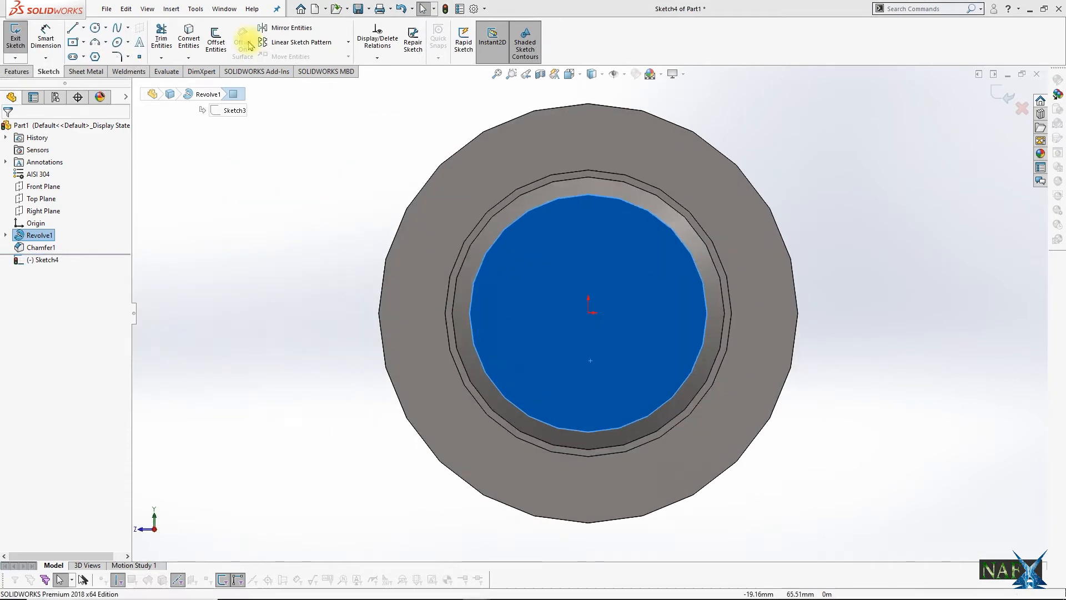
left_click(95, 30)
left_click_drag(589, 313, 600, 313)
Step: Dimension the circle's diameter to 7.5 mm and exit the sketch
left_click(46, 37)
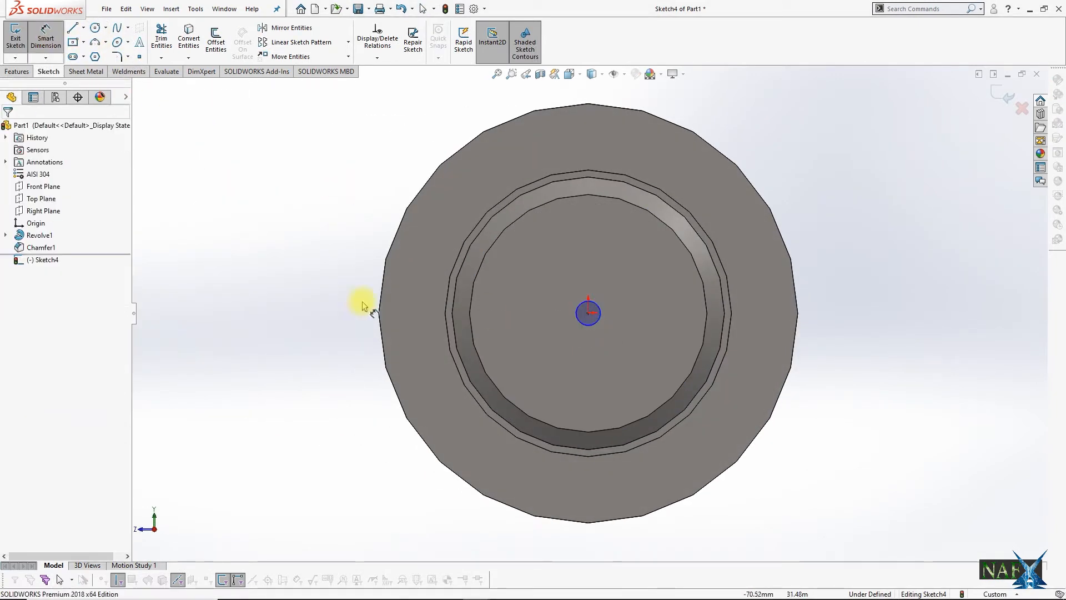
left_click(838, 148)
key("Return")
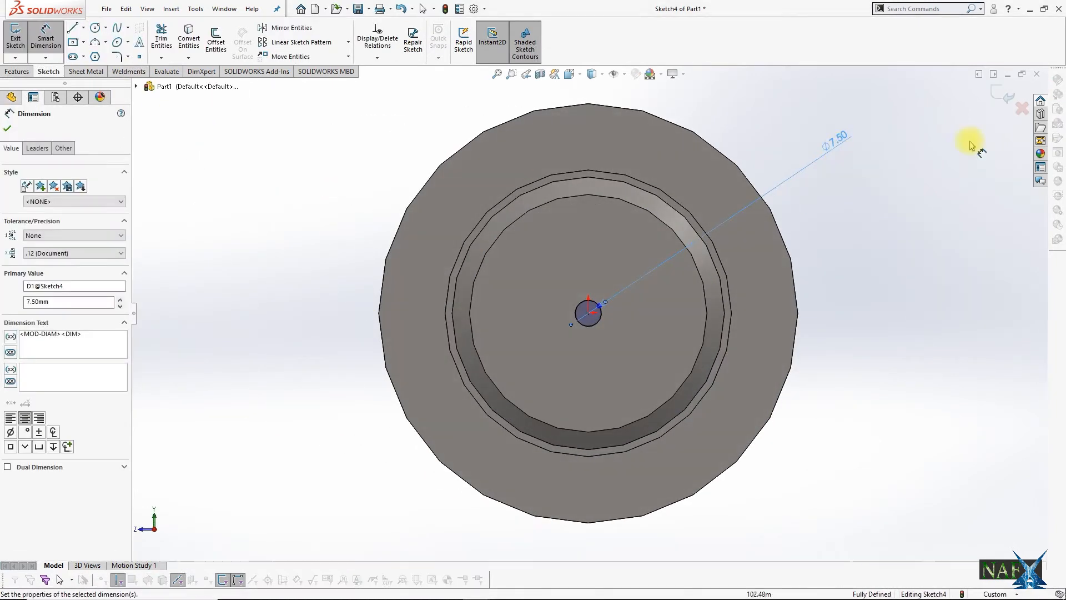
left_click(666, 246)
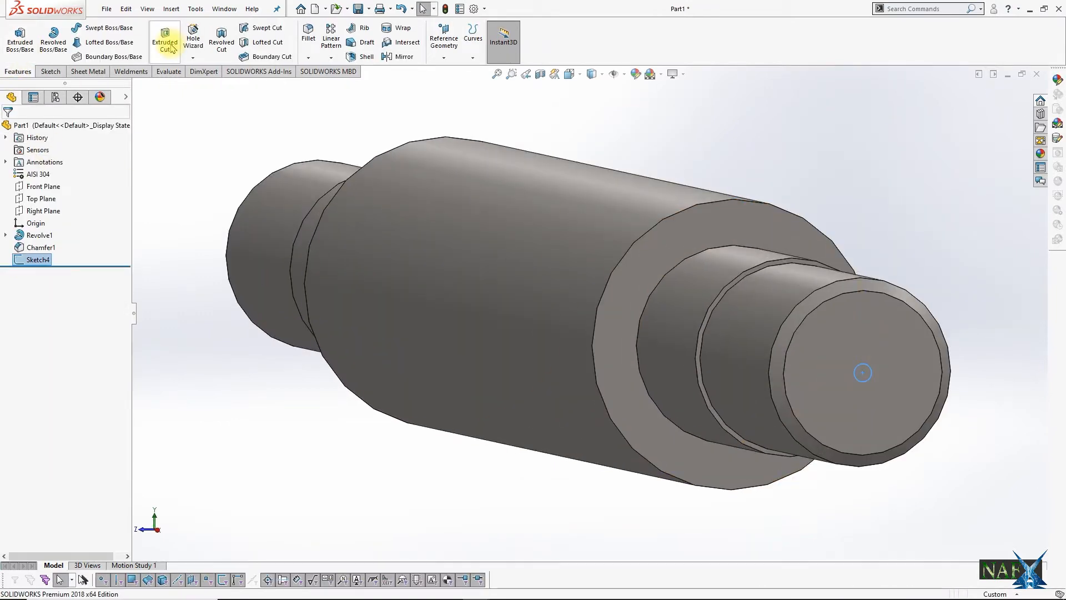
Step: Cut-extrude the circle on the shaft's end face to a blind depth of 6.25 mm
left_click(171, 49)
left_click(74, 234)
type("6.25")
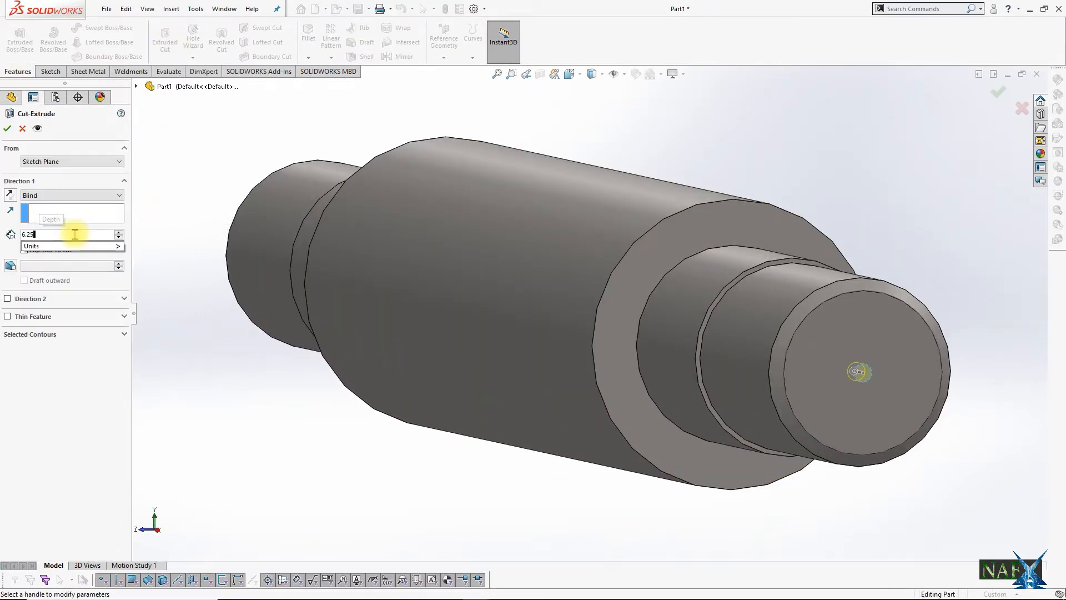
left_click(996, 96)
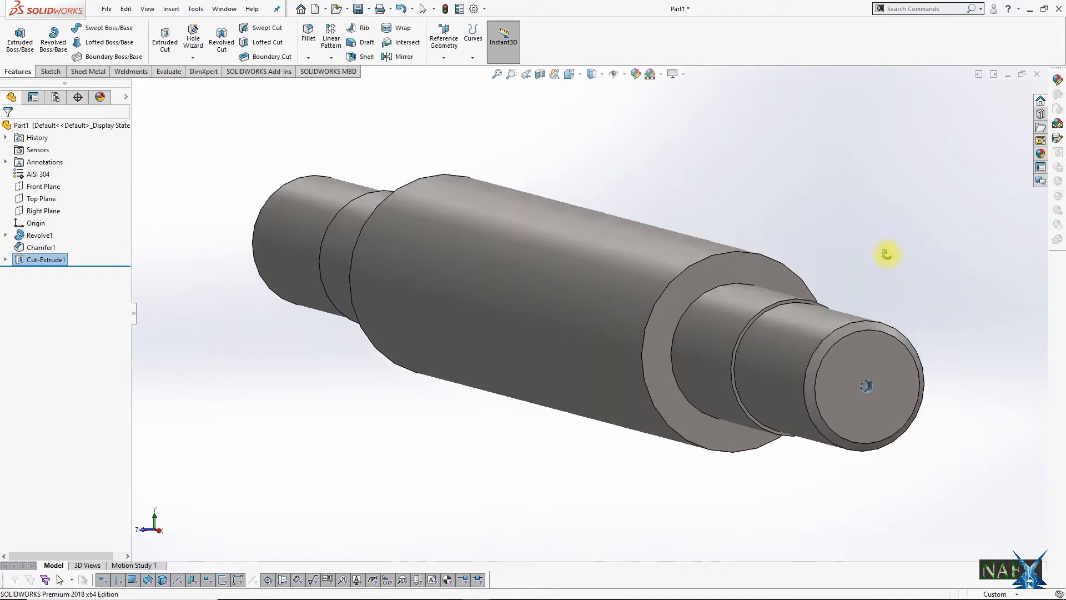
Step: Mirror the end-face hole about the Right Plane to the opposite end of the shaft
scroll(594, 261, "up", 5)
left_click(46, 259)
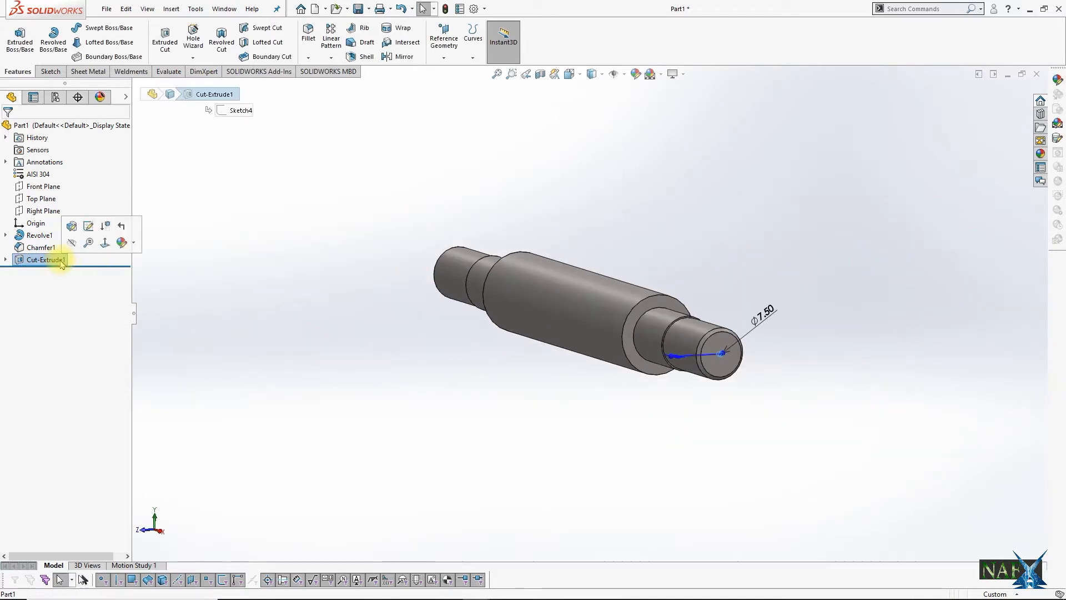
left_click(331, 58)
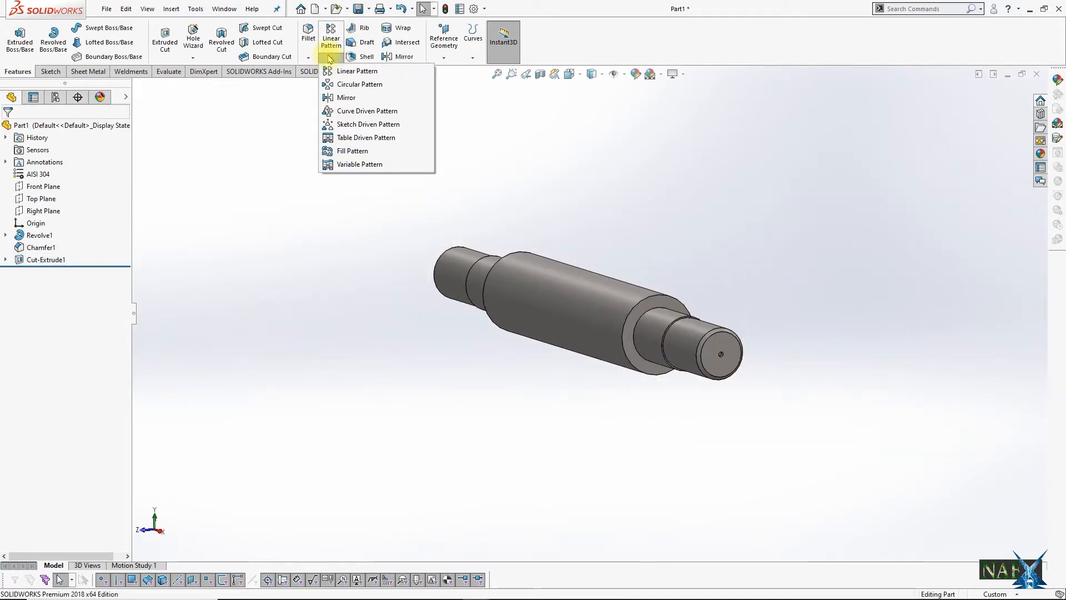
left_click(349, 103)
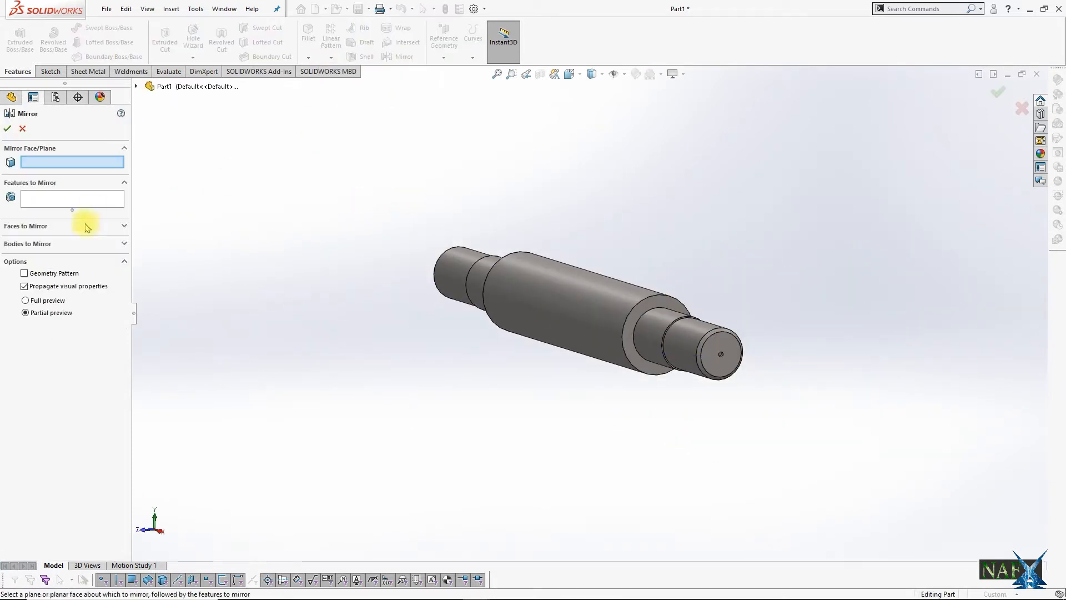
left_click(136, 86)
left_click(187, 171)
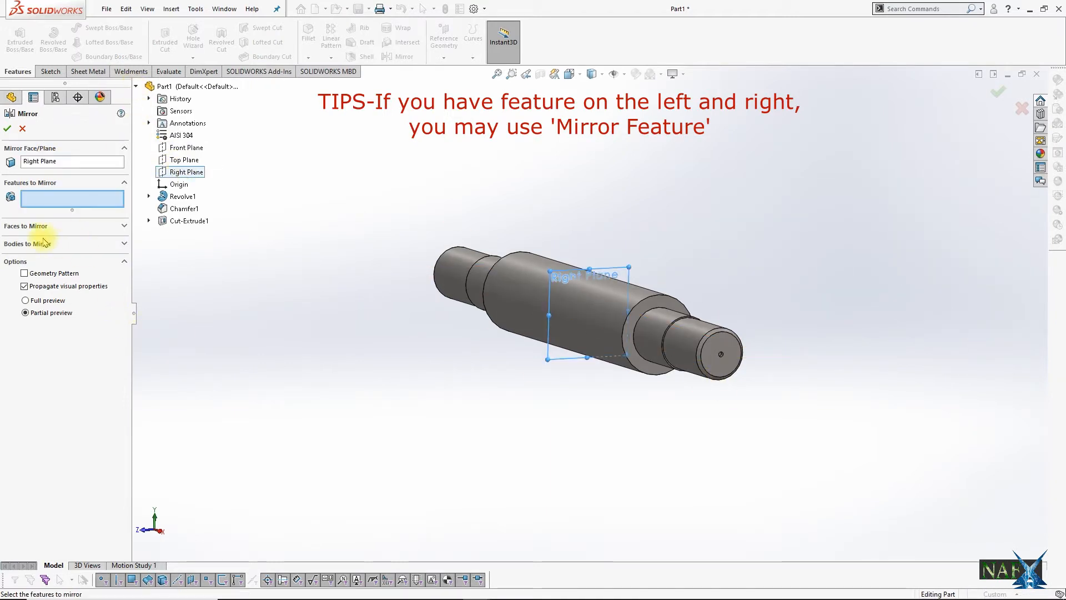
left_click(189, 220)
left_click(1000, 92)
Step: Change the colour of the shaft's polished steel appearance to green
middle_click_drag(647, 266, 595, 246)
double_click(35, 163)
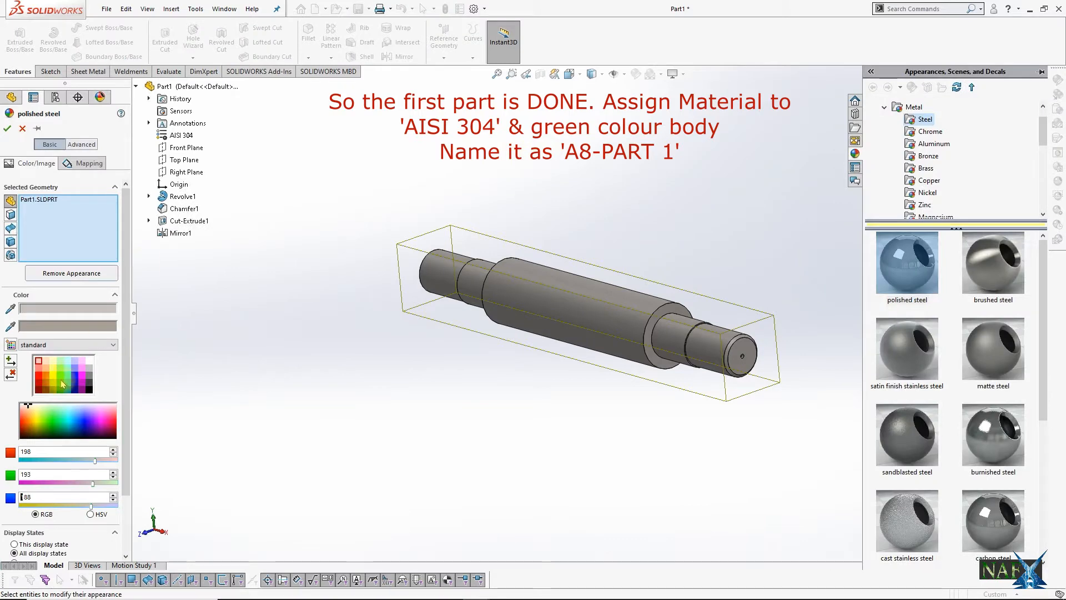
left_click(62, 383)
left_click(8, 128)
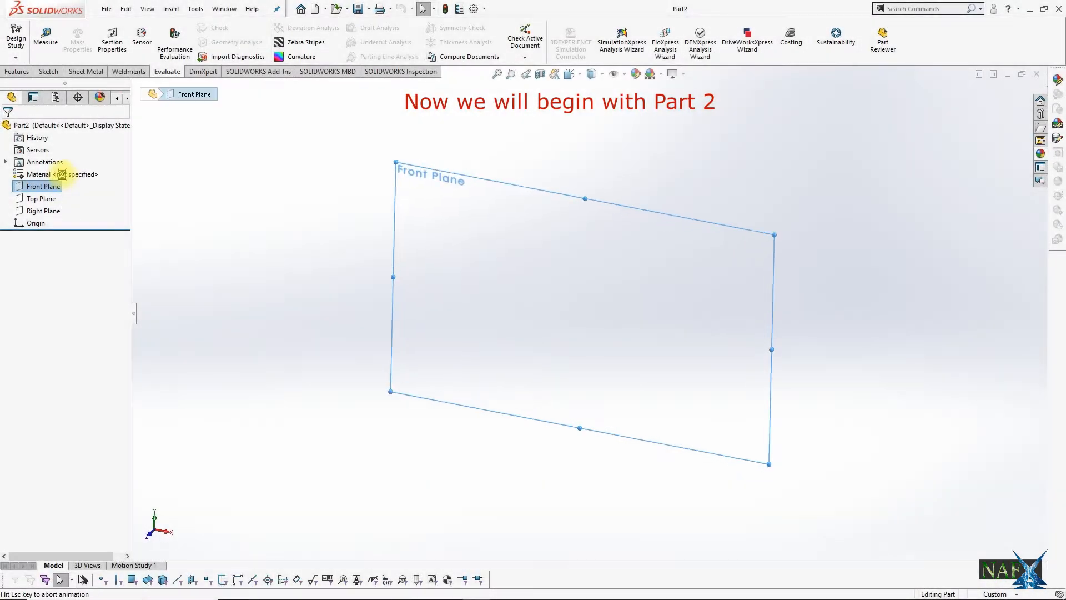
Step: In the new part's Front Plane sketch, draw a horizontal midpoint line centred on the origin and make it construction geometry
left_click(68, 174)
left_click(83, 28)
left_click(94, 66)
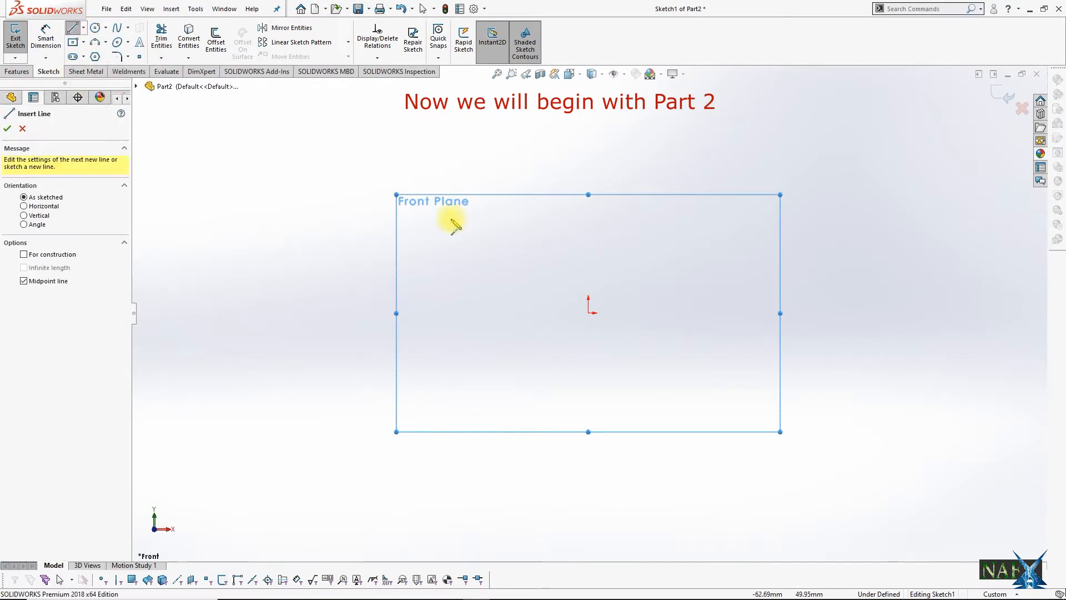
left_click(588, 313)
left_click(844, 313)
key("Escape")
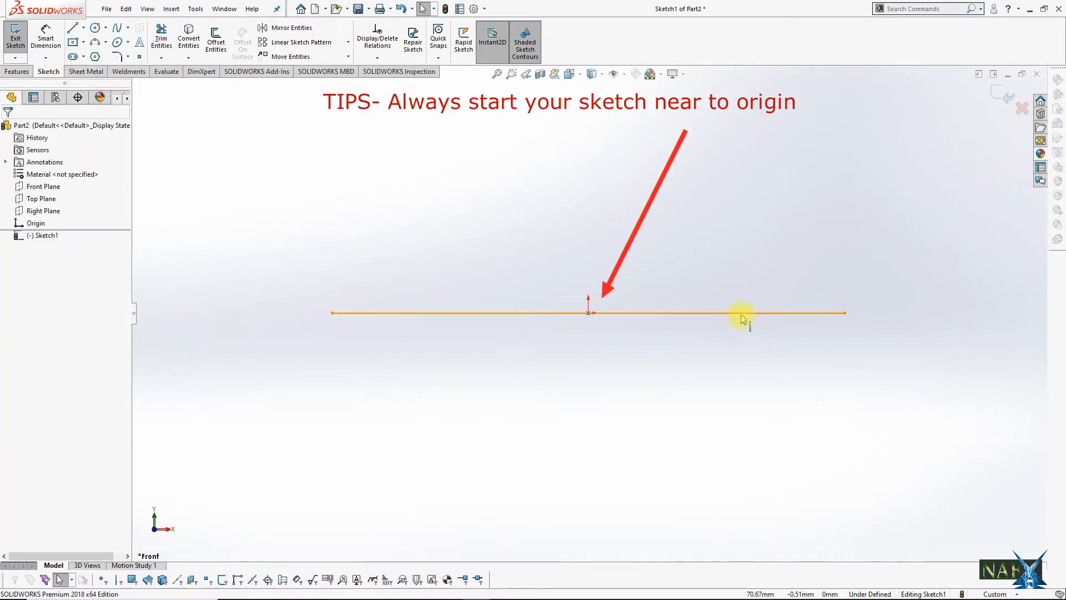
left_click(741, 313)
left_click(24, 303)
left_click(8, 128)
Step: Dimension the horizontal centreline's length to 560 mm
left_click(52, 56)
left_click(547, 313)
left_click(591, 370)
type("560")
key("Return")
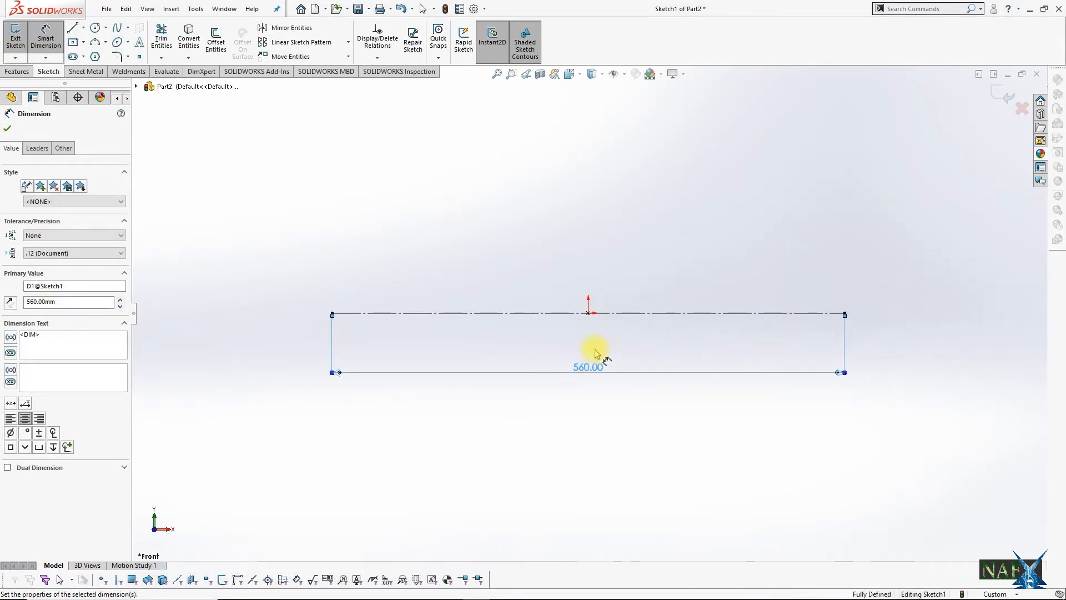
key("Escape")
Step: Draw a two-step profile from the centreline's left end up and across to above the origin, closing it down to the origin
left_click(74, 28)
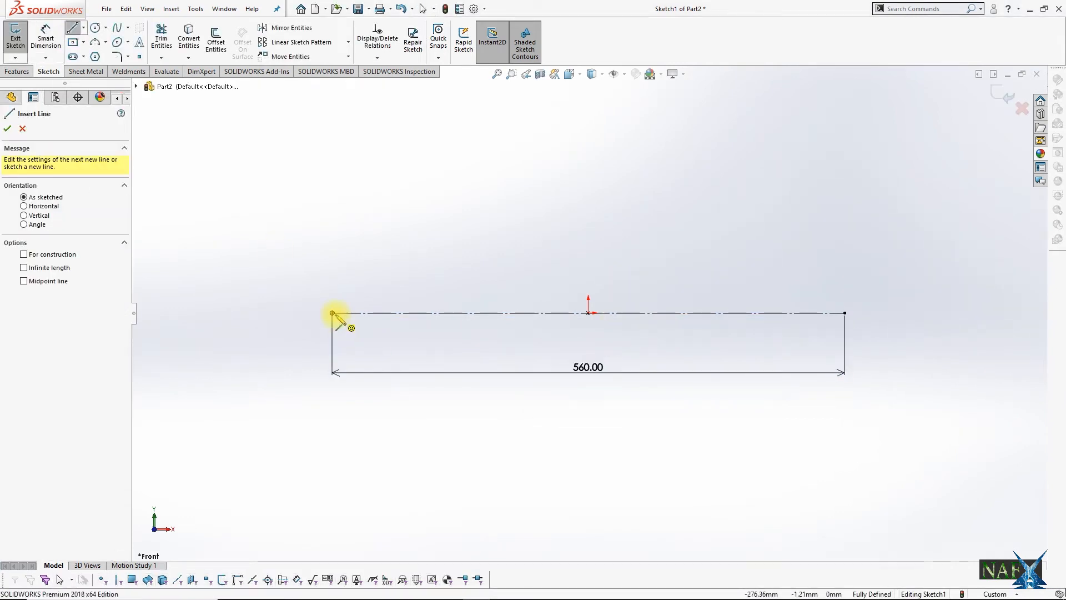
left_click(332, 313)
left_click(332, 281)
left_click(382, 282)
left_click(382, 253)
left_click(588, 253)
left_click(588, 312)
key("Escape")
Step: Dimension the distance between the centreline and the profile's upper horizontal line to 47.5 mm
left_click(46, 36)
left_click(475, 319)
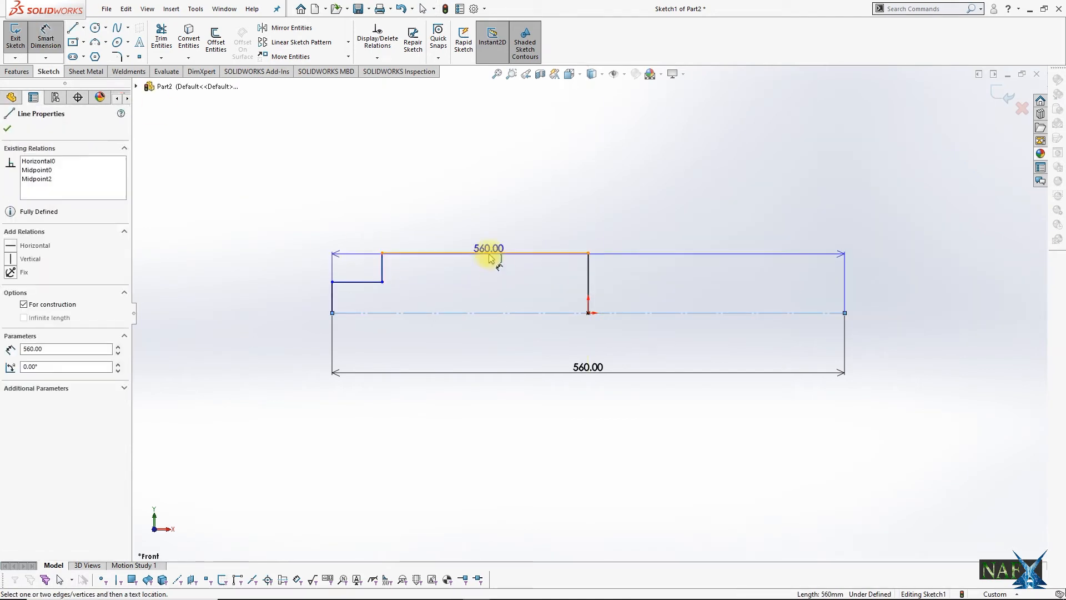
left_click(489, 254)
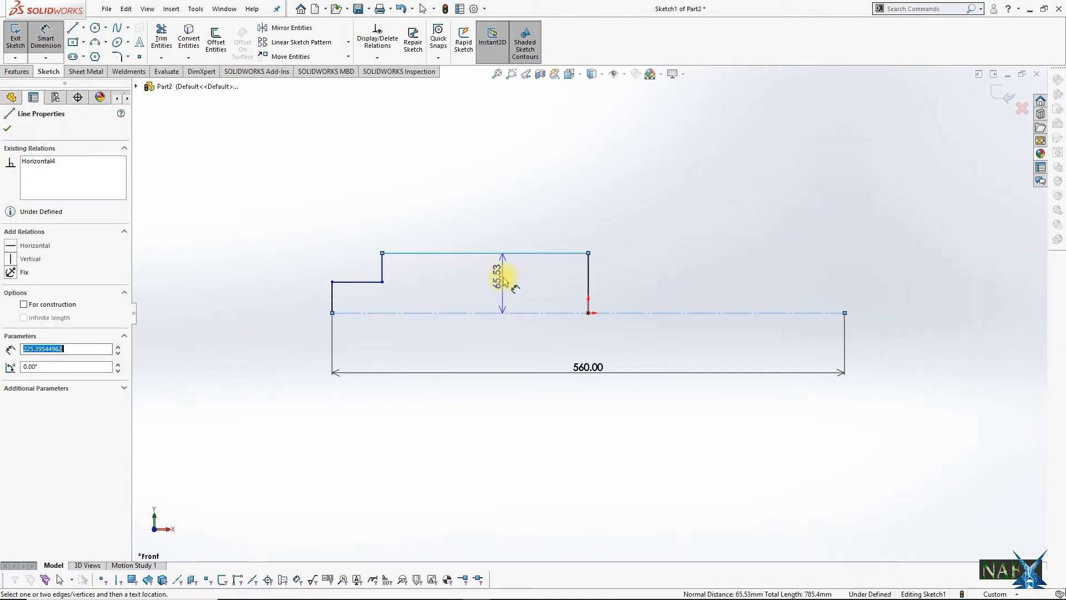
left_click(501, 272)
type("47.5")
key("Return")
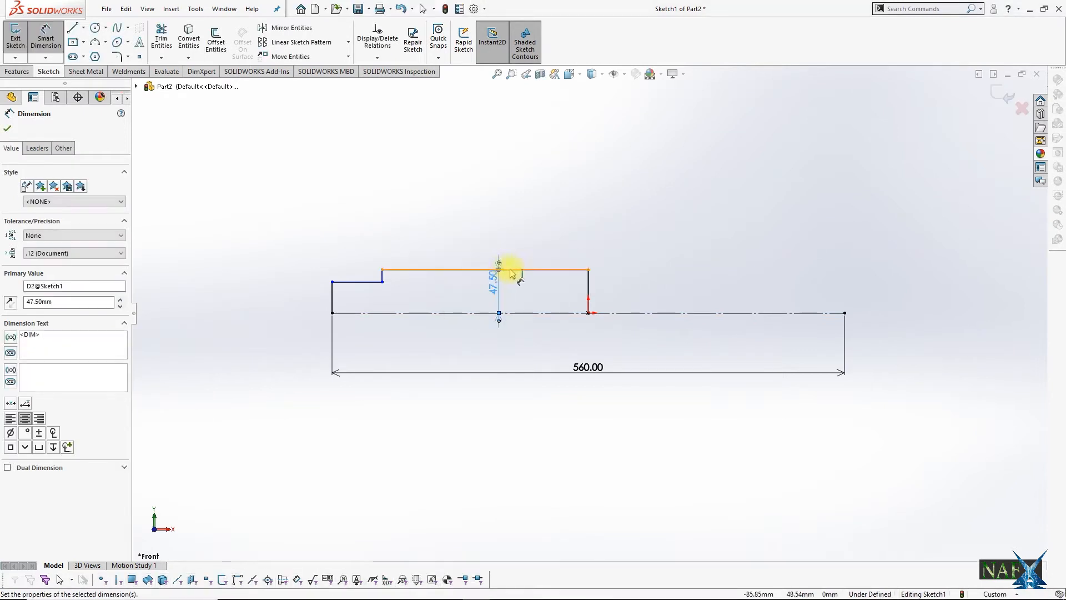
Step: Dimension the distance between the centreline and the profile's lower step line as 60/2, giving 30 mm
scroll(373, 339, "down", 1)
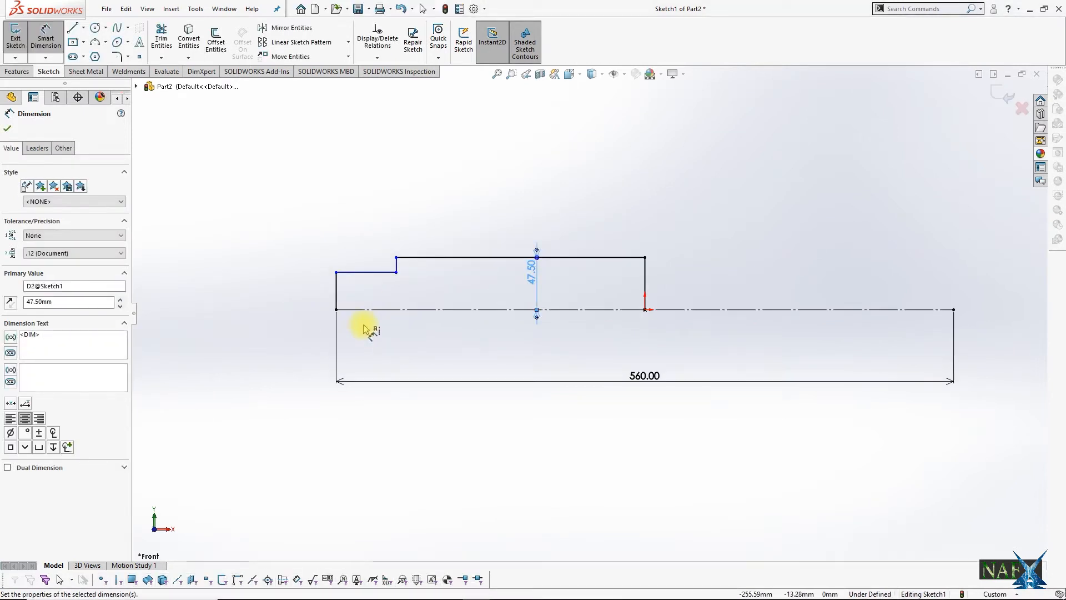
left_click(357, 311)
left_click(376, 272)
left_click(305, 305)
type("5")
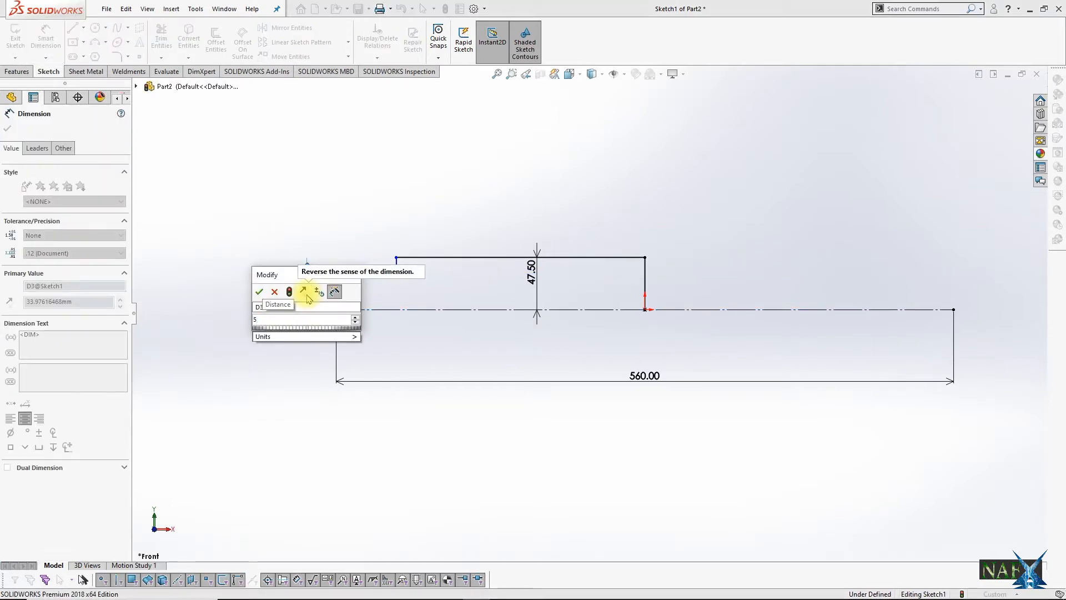
key("BackSpace")
type("60")
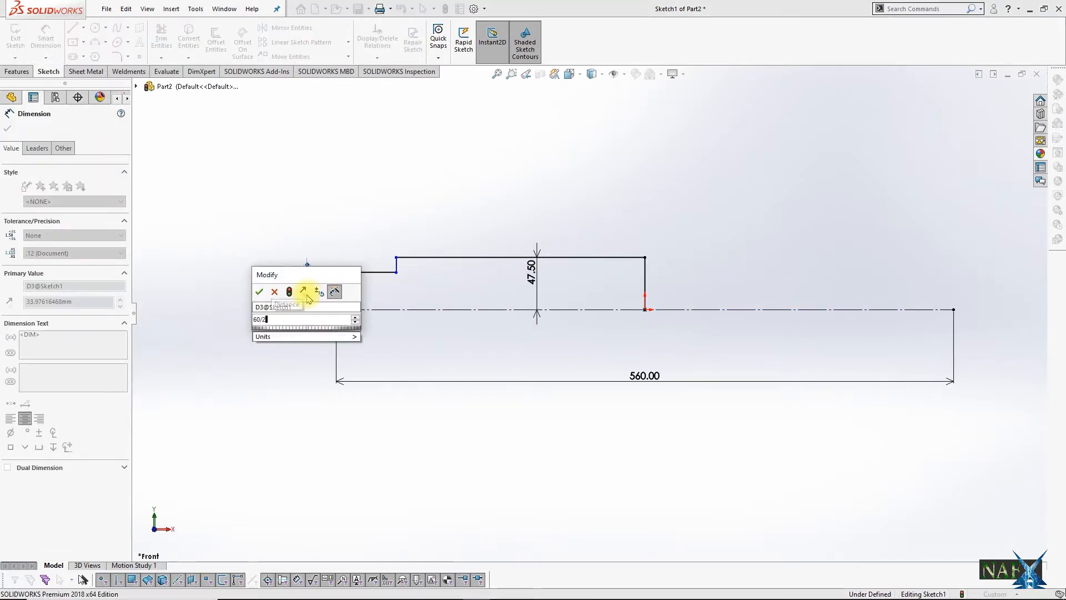
type("/2")
key("Return")
Step: Convert the vertical profile line above the origin to construction geometry
left_click(644, 275)
key("Escape")
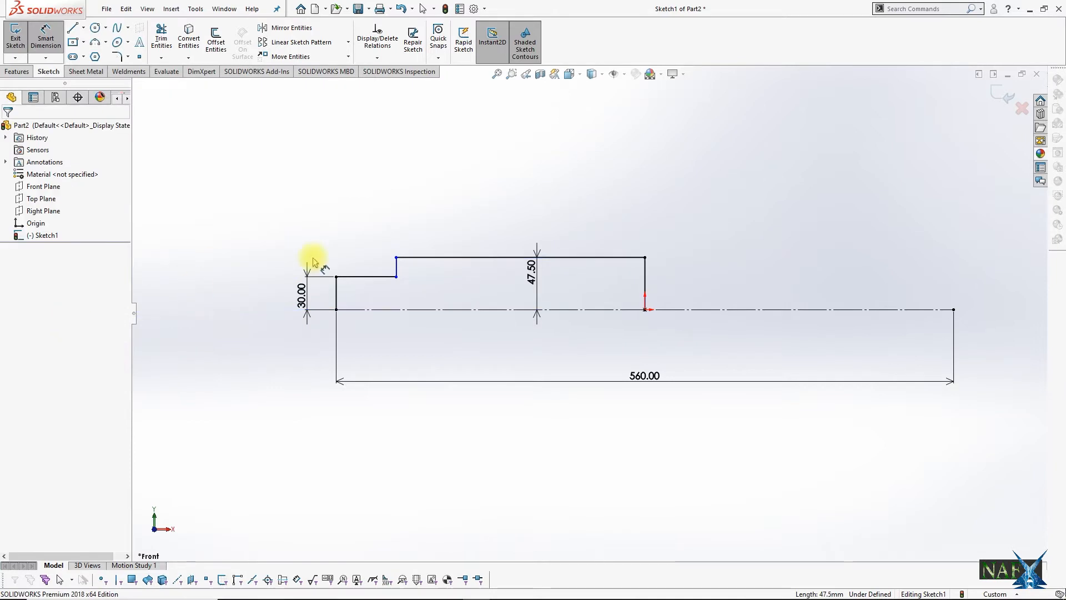
key("Escape")
left_click(644, 276)
key("Escape")
Step: Dimension the length of the profile's lower step line as 55+5, giving 60 mm
key("d")
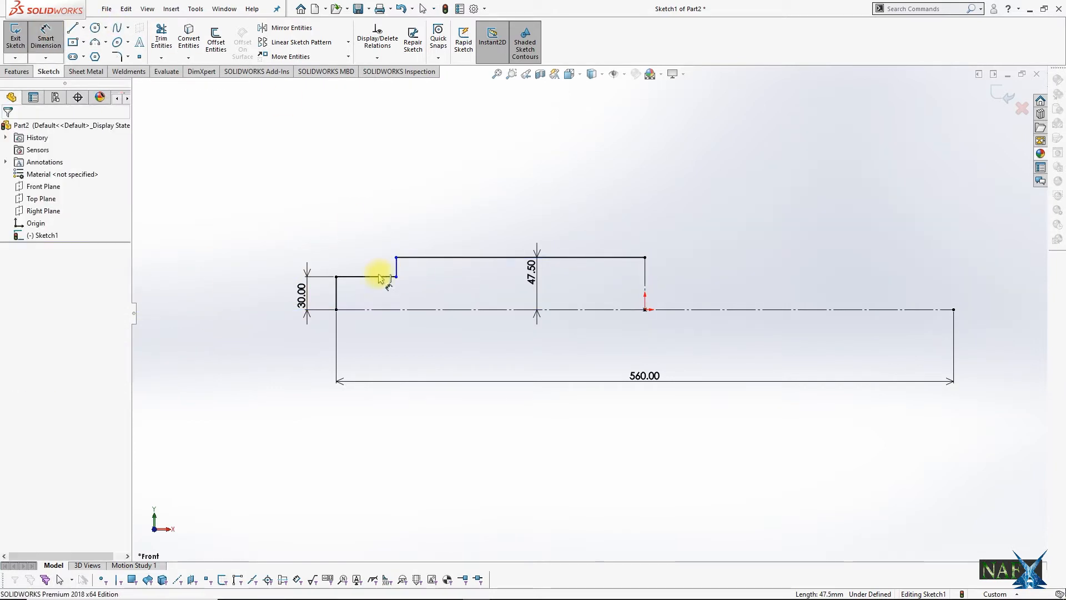
left_click(380, 276)
left_click(372, 222)
type("55+5")
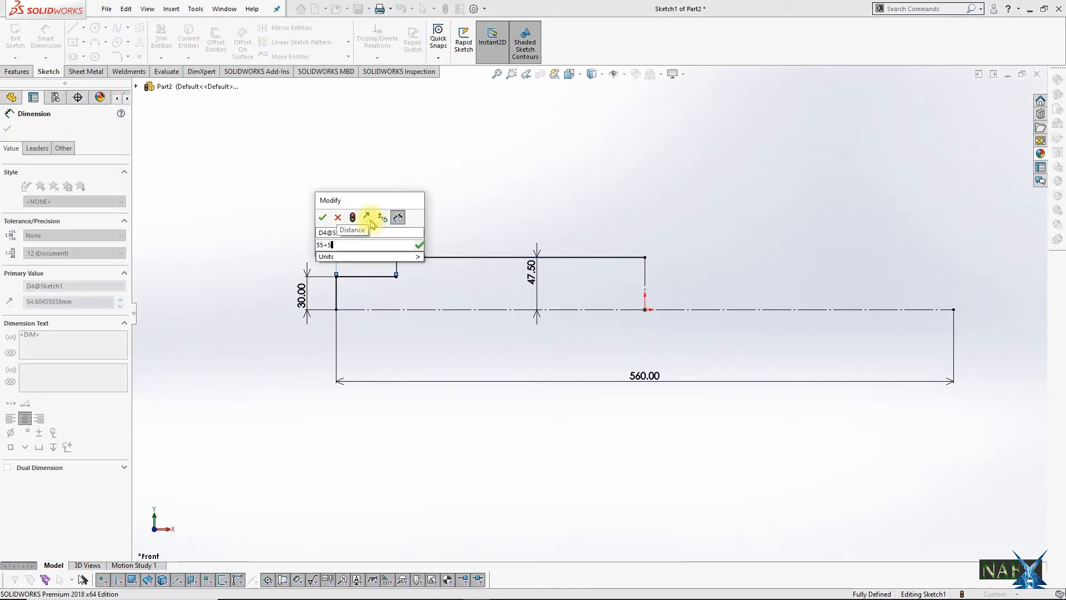
left_click(322, 218)
key("Escape")
Step: Mirror the four profile lines about the vertical construction line through the origin and exit the sketch
left_click_drag(435, 224, 336, 290)
left_click(286, 27)
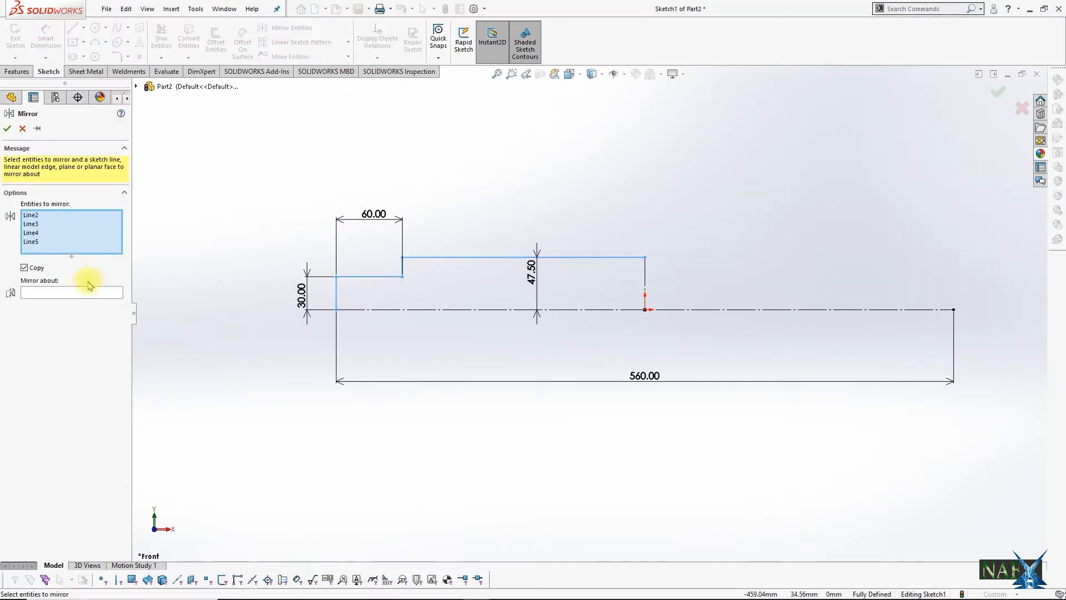
left_click(83, 289)
left_click(660, 309)
left_click(998, 91)
left_click(1000, 93)
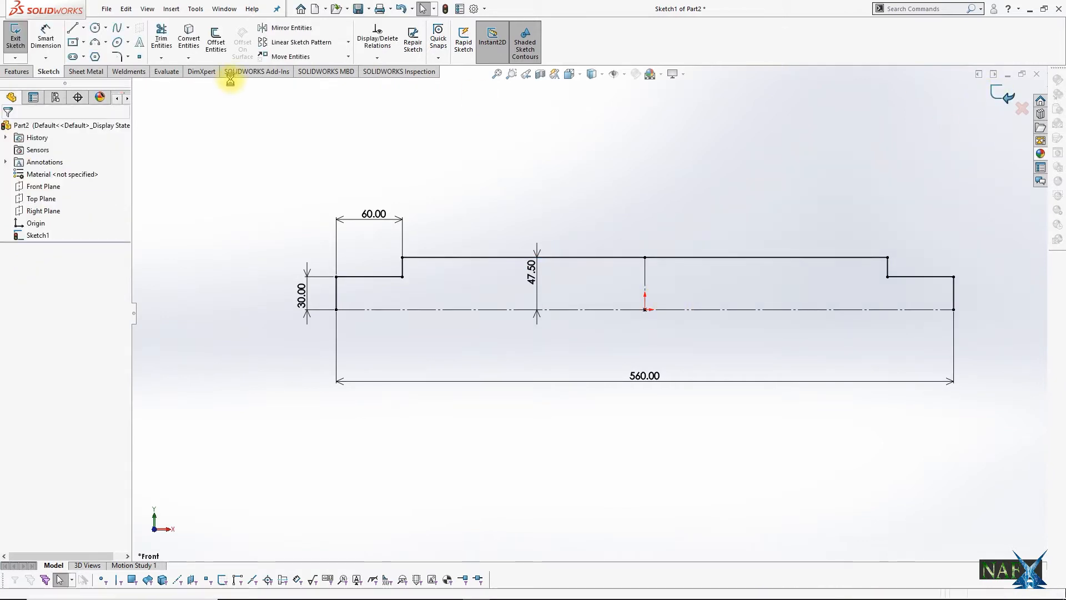
Step: Revolve the stepped profile 360° about the horizontal centreline
left_click(13, 73)
left_click(56, 44)
left_click(556, 310)
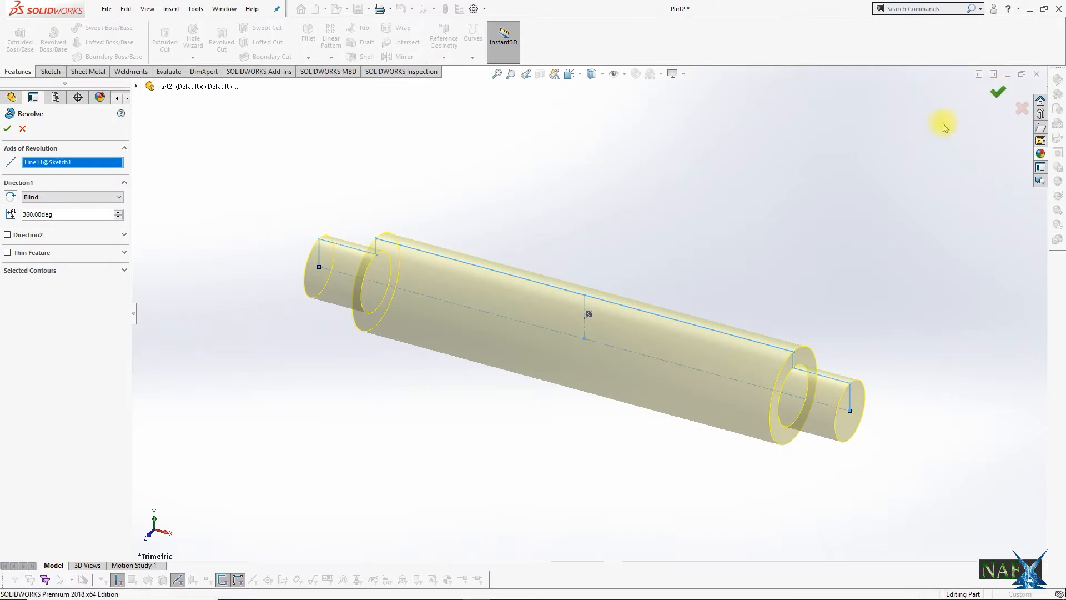
left_click(998, 92)
Step: Chamfer the outer edges of both shaft ends with a 5 mm distance at 45°
left_click(309, 58)
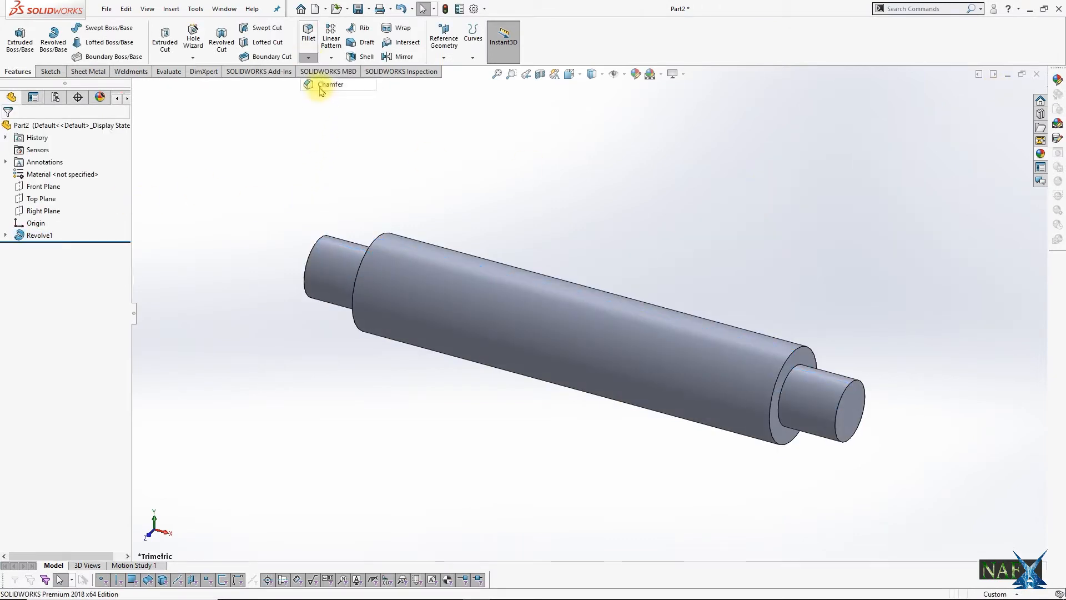
left_click(317, 86)
middle_click_drag(381, 219, 304, 240)
left_click(304, 240)
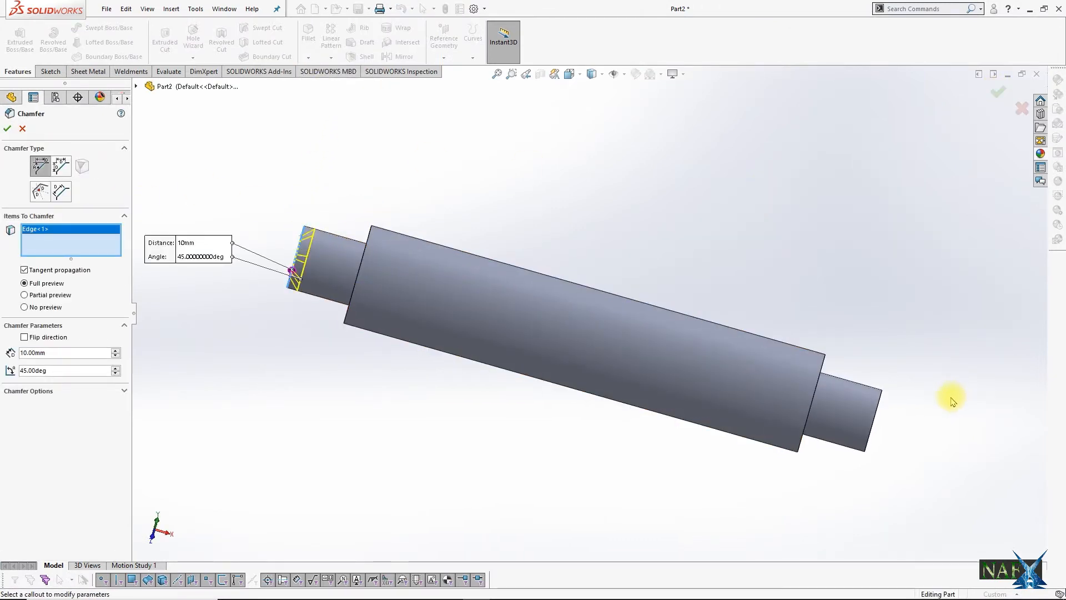
left_click(882, 397)
middle_click_drag(883, 397, 828, 302)
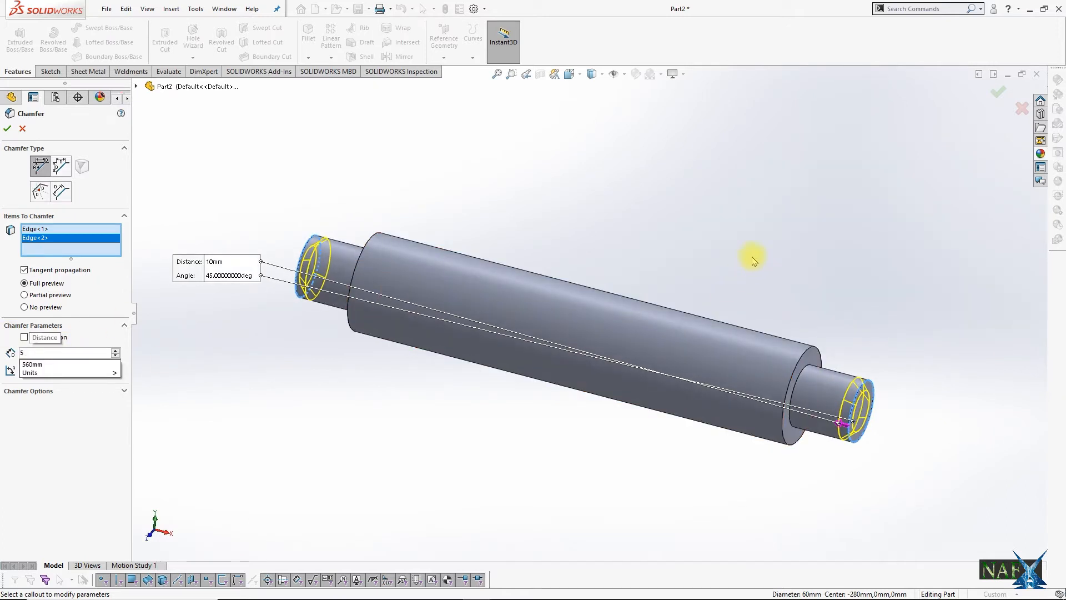
left_click(997, 92)
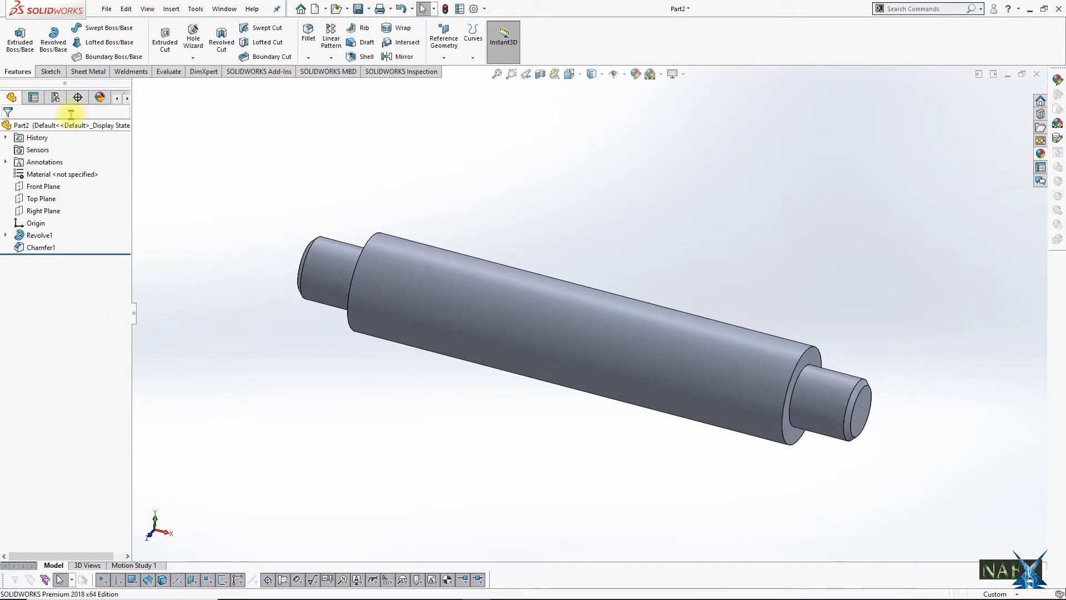
Step: Assign the material AISI 304 to the second shaft and change its polished steel appearance to cyan
right_click(41, 173)
left_click(79, 356)
left_click(101, 97)
double_click(33, 165)
left_click(68, 373)
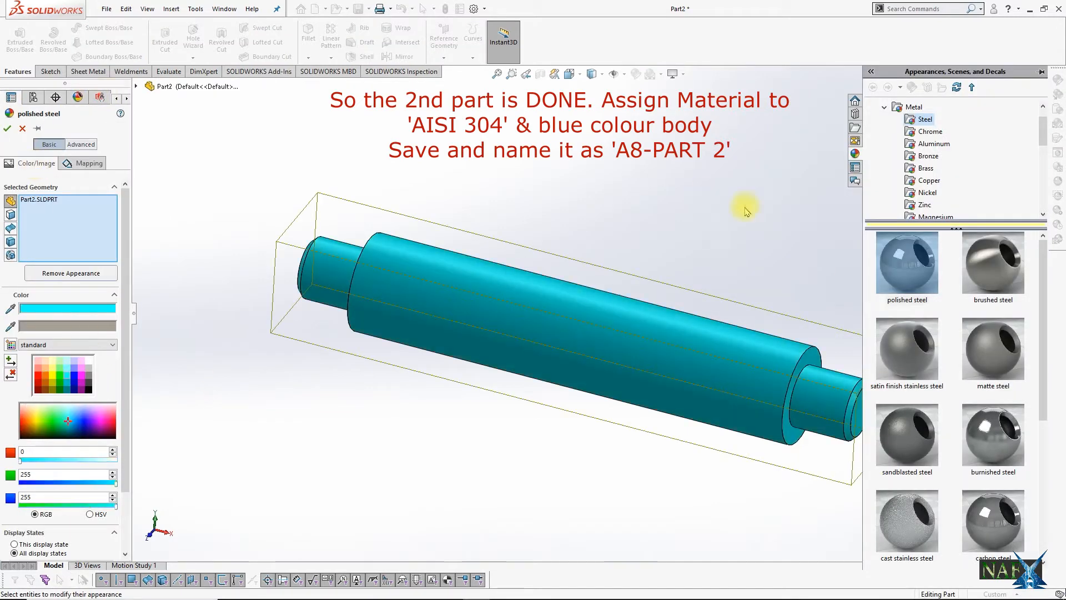
scroll(744, 207, "up", 3)
left_click(7, 129)
Step: Save the part as A8-PART-2 in the ASSEMBLY 8 folder
scroll(532, 376, "down", 2)
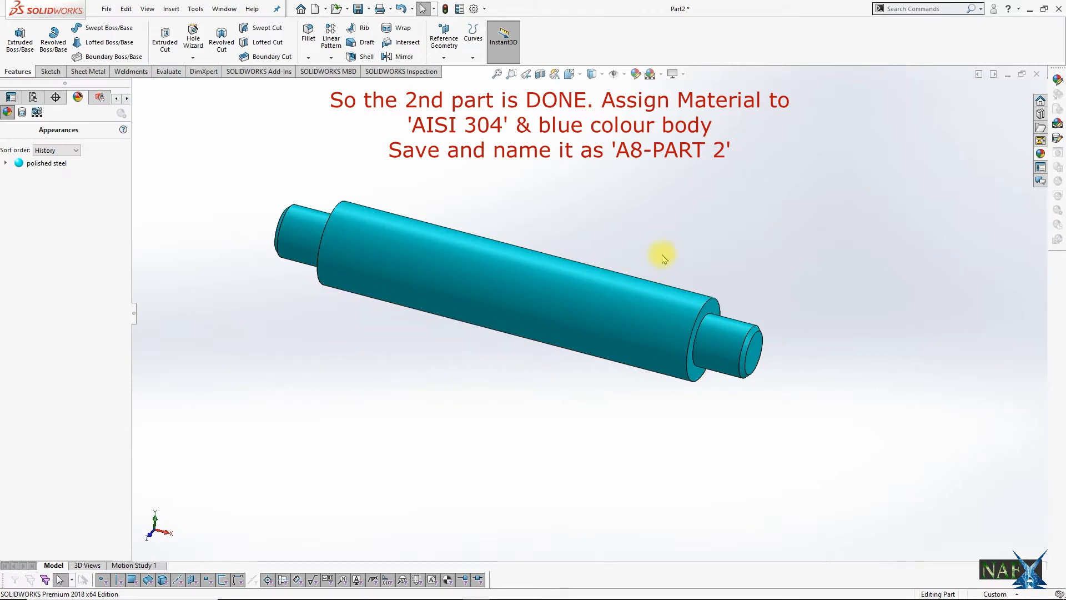
left_click(106, 9)
left_click(138, 126)
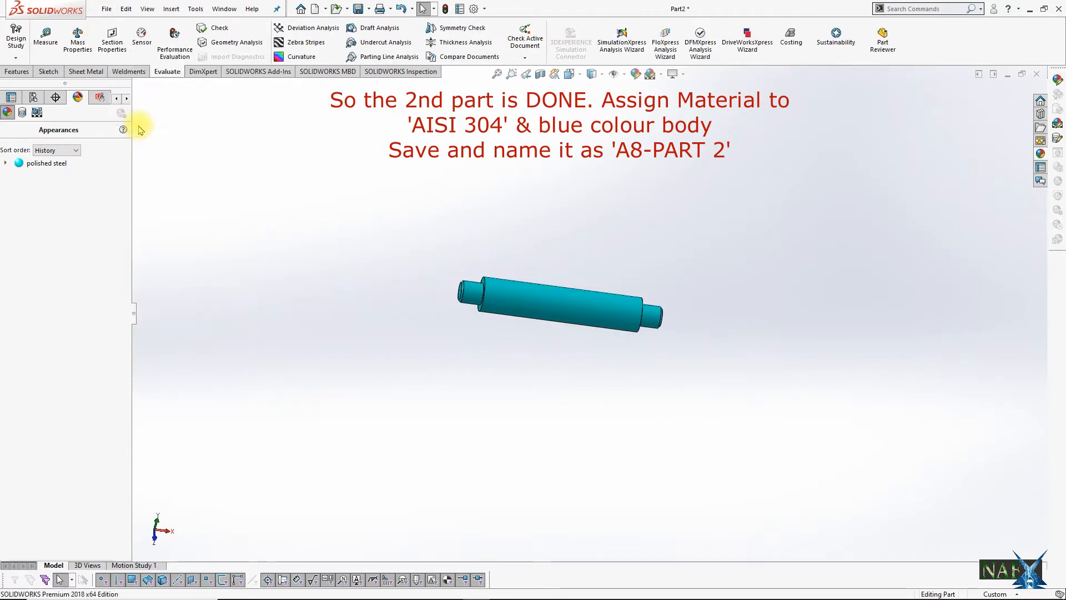
left_click(502, 248)
left_click(467, 352)
key("BackSpace")
type("2")
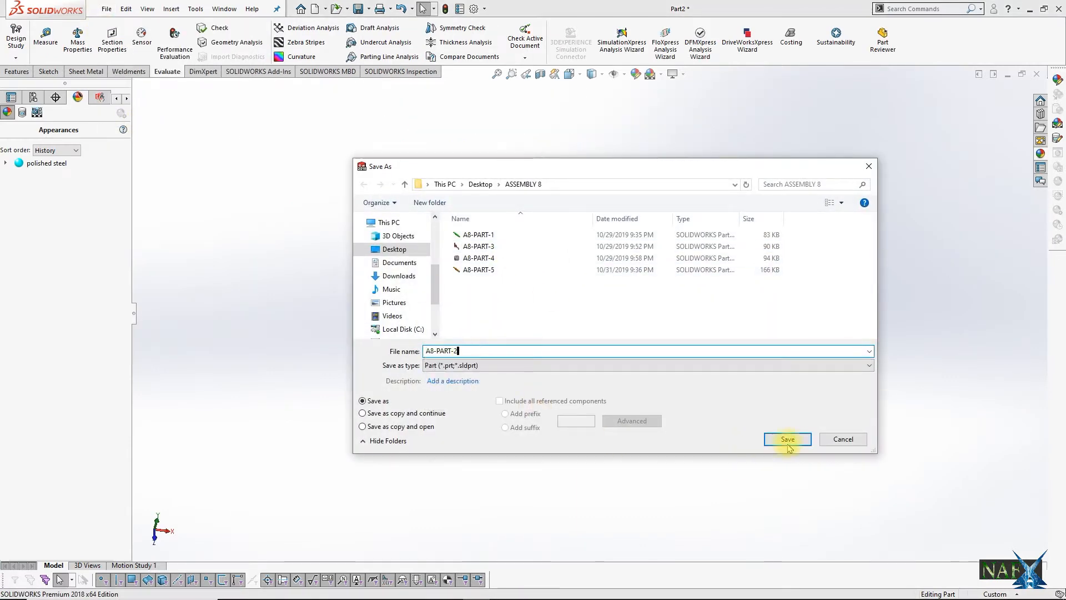
left_click(788, 443)
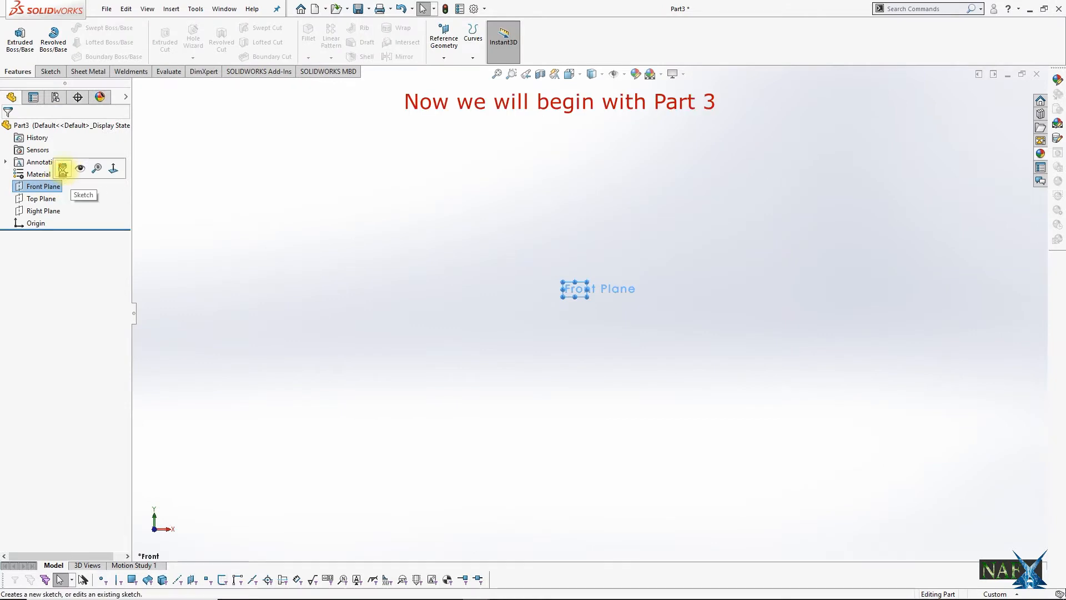
Step: In the third part's Front Plane sketch, draw construction lines about 70 mm down from the origin and about 120 mm horizontally to the right
left_click(67, 170)
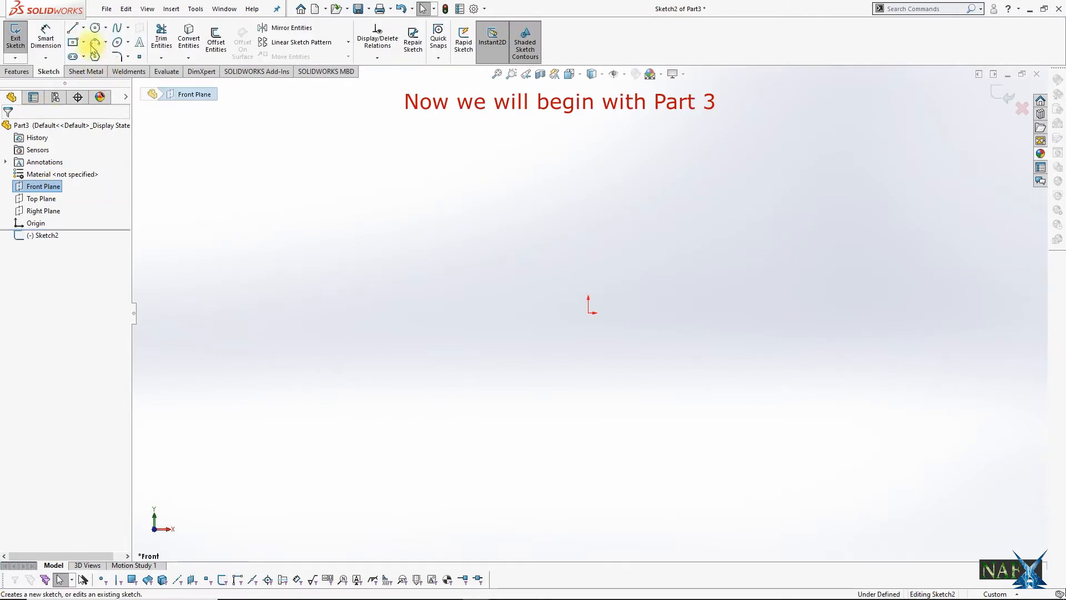
left_click(82, 27)
left_click(98, 55)
left_click(588, 312)
left_click(588, 464)
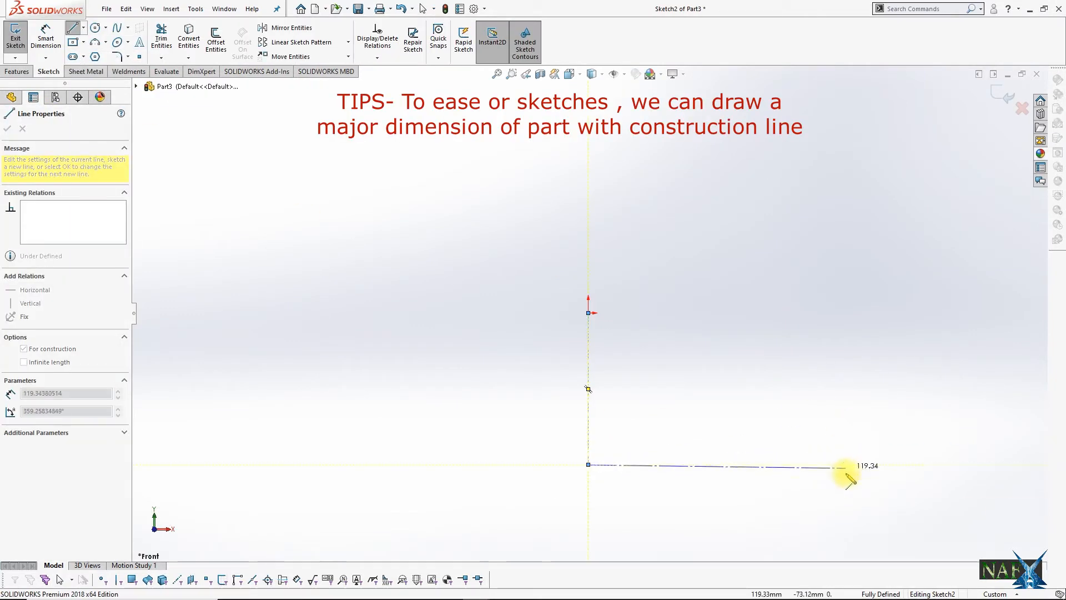
left_click(843, 464)
key("Escape")
Step: Dimension the vertical construction line at 500 mm and the horizontal construction line at 950 mm
left_click(584, 392)
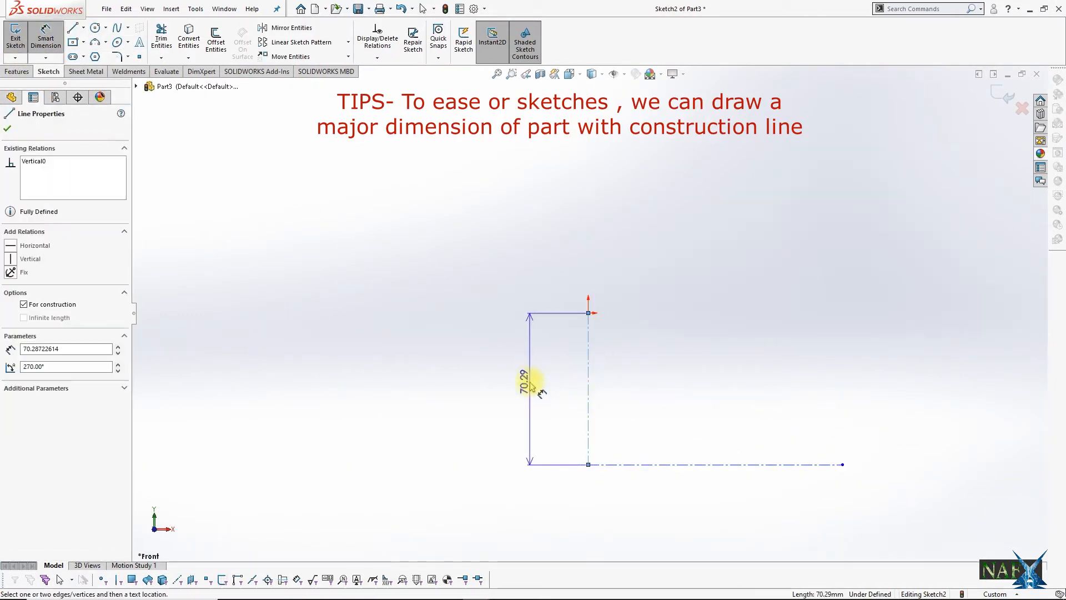
left_click(532, 387)
type("500")
key("Return")
left_click(707, 465)
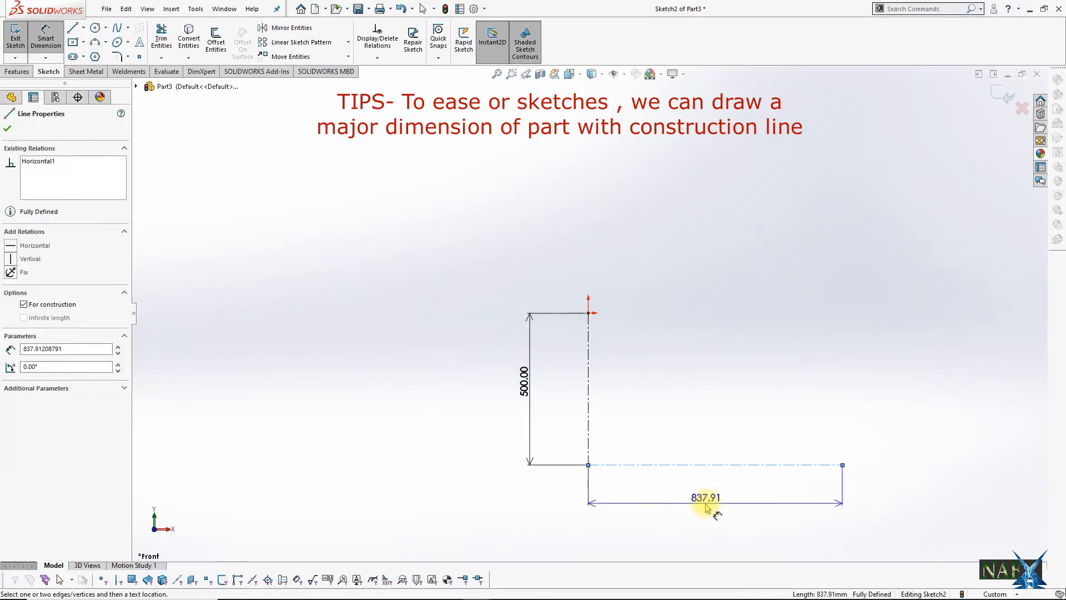
left_click(705, 503)
type("950")
key("Return")
key("Escape")
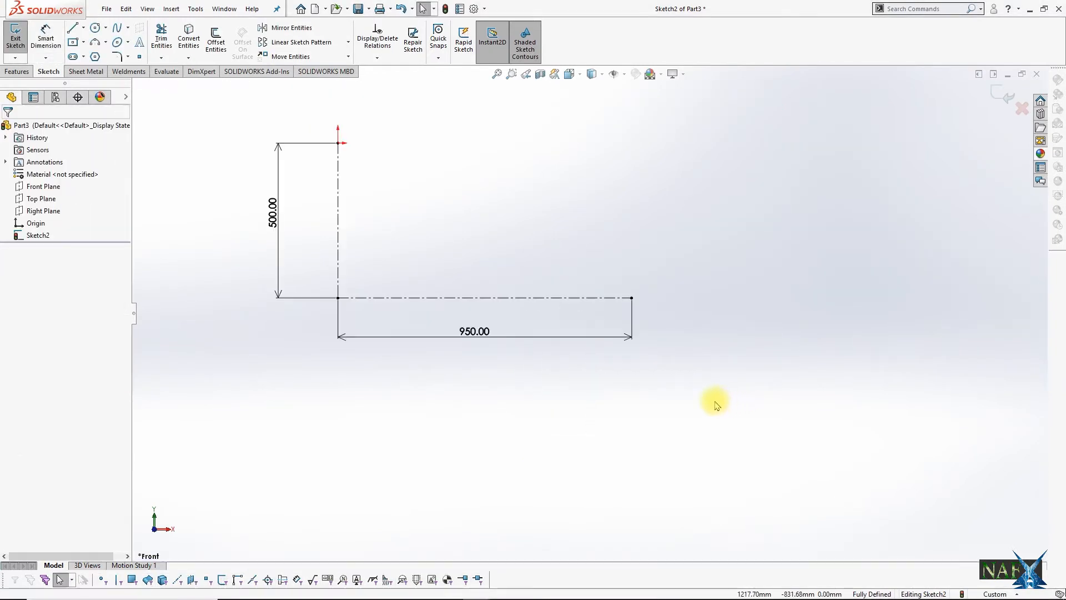
Step: Draw the profile's left edge down from the origin and the base edge along the construction line, with a rectangular notch widened toward the right
scroll(712, 403, "up", 3)
left_click(77, 29)
scroll(389, 294, "down", 2)
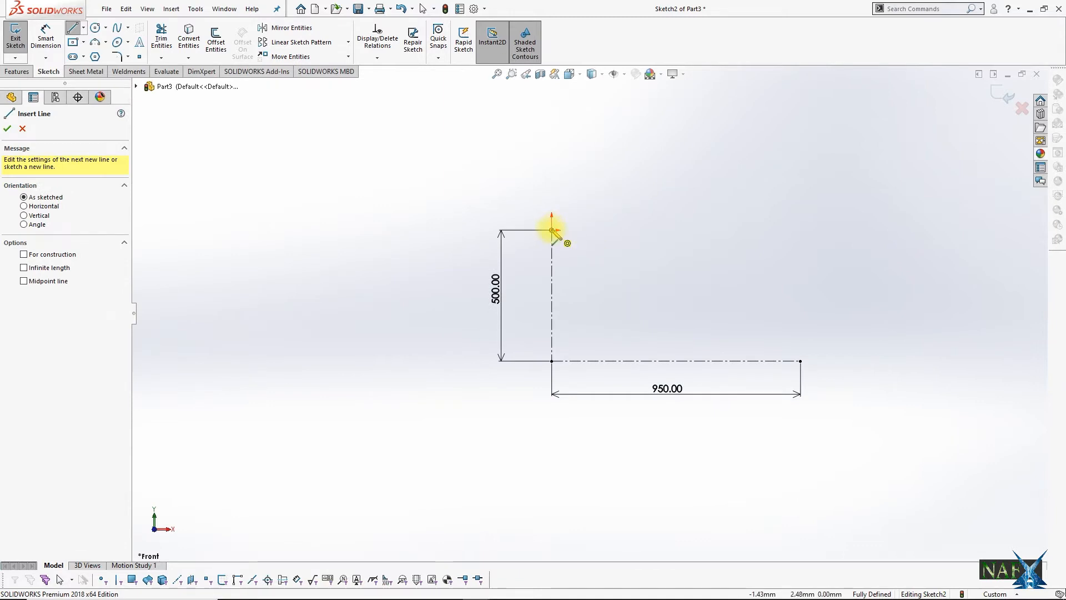
left_click_drag(551, 230, 551, 361)
left_click(610, 360)
left_click(611, 344)
left_click(713, 345)
left_click(712, 361)
left_click(800, 361)
key("Escape")
left_click_drag(713, 344, 752, 341)
Step: Close the profile back to the origin with a right edge about 206 mm high, a tangent concave arc and a stepped upper shoulder
key("l")
left_click(800, 361)
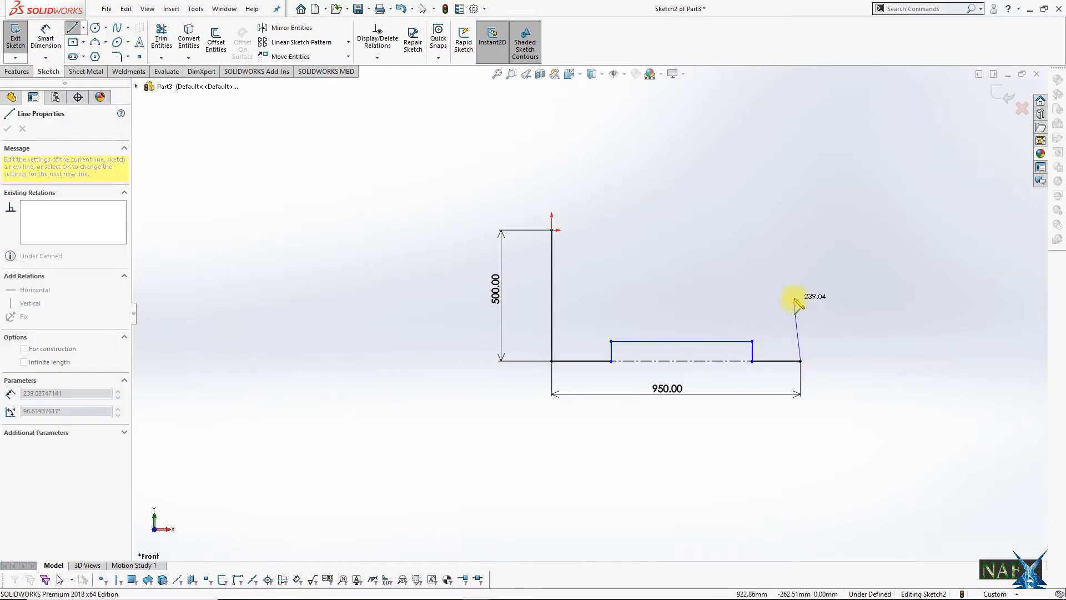
left_click(756, 307)
left_click(634, 249)
left_click(604, 248)
left_click(604, 229)
left_click(552, 230)
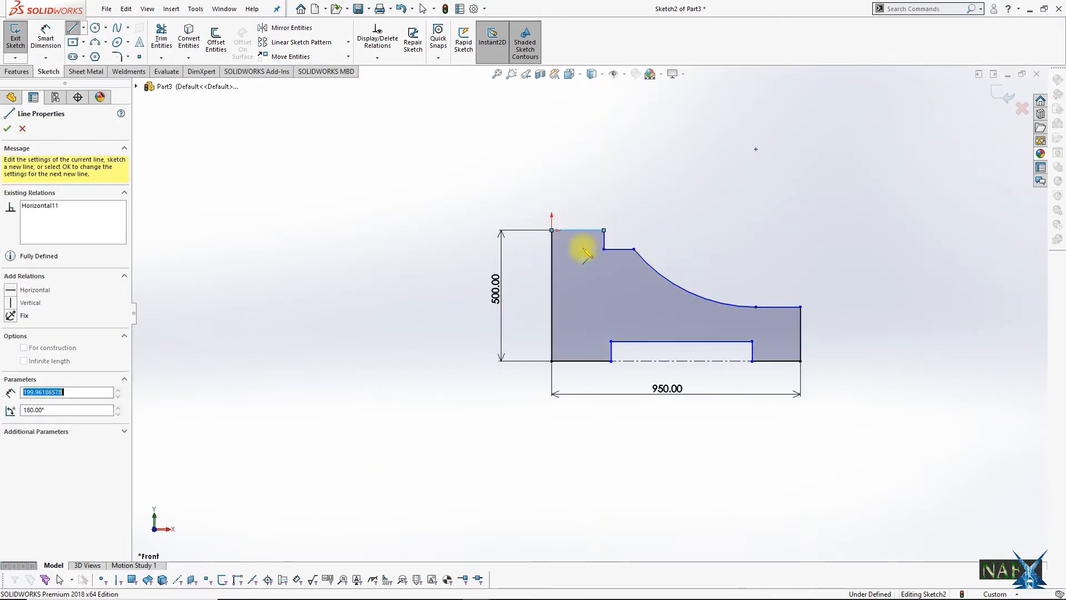
key("Escape")
left_click(748, 305)
left_click(765, 306, "ctrl")
left_click(767, 306)
key("Escape")
left_click(749, 304)
left_click(714, 218)
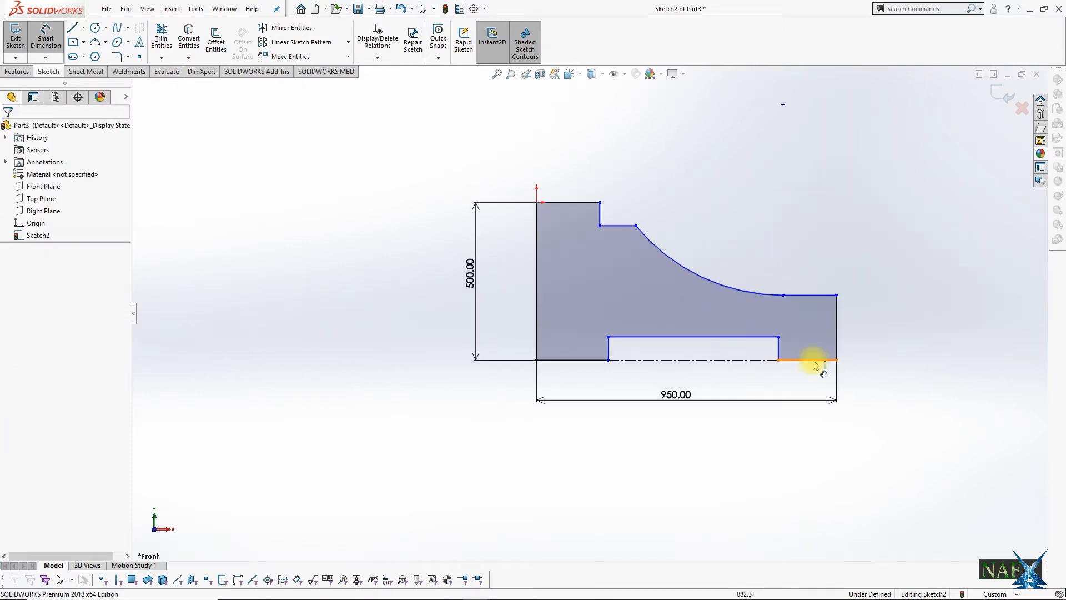
Step: Dimension the right foot's width at 200 mm and the base notch's height at 100 mm
left_click(814, 361)
left_click(809, 379)
type("200")
key("Return")
left_click(772, 349)
left_click(865, 345)
type("100")
key("Return")
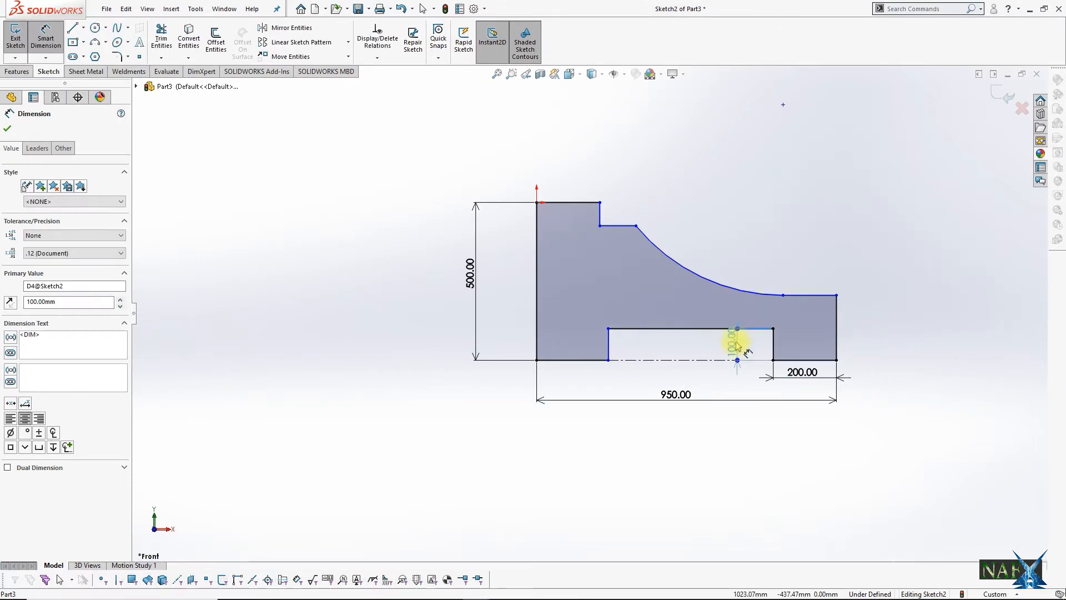
Step: Dimension the profile's right edge at 200 mm high and the base notch at 550 mm wide
left_click(838, 320)
left_click(863, 331)
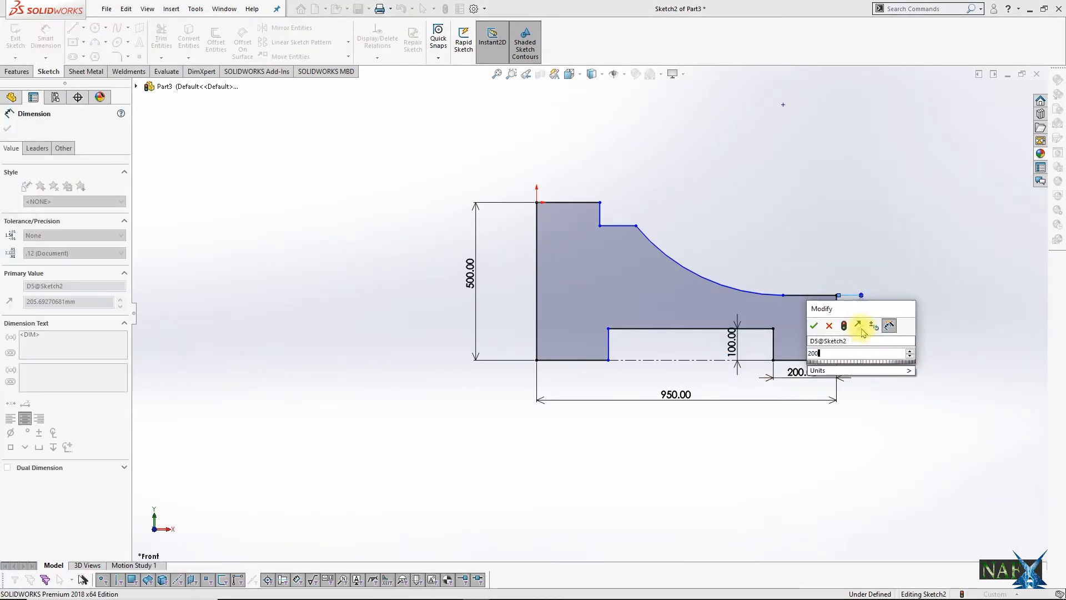
type("200")
key("Return")
left_click(678, 333)
left_click(677, 369)
type("550")
key("Return")
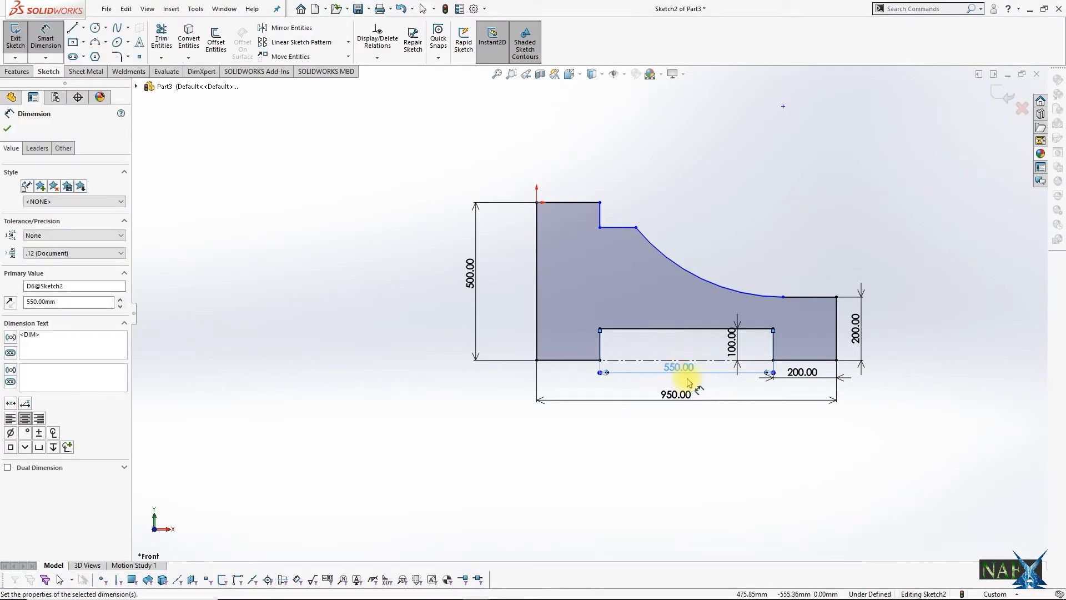
Step: Place the arc's upper end 400 mm horizontally from the origin and set the shoulder step's height to 100 mm
left_click(636, 227)
left_click(581, 154)
type("4")
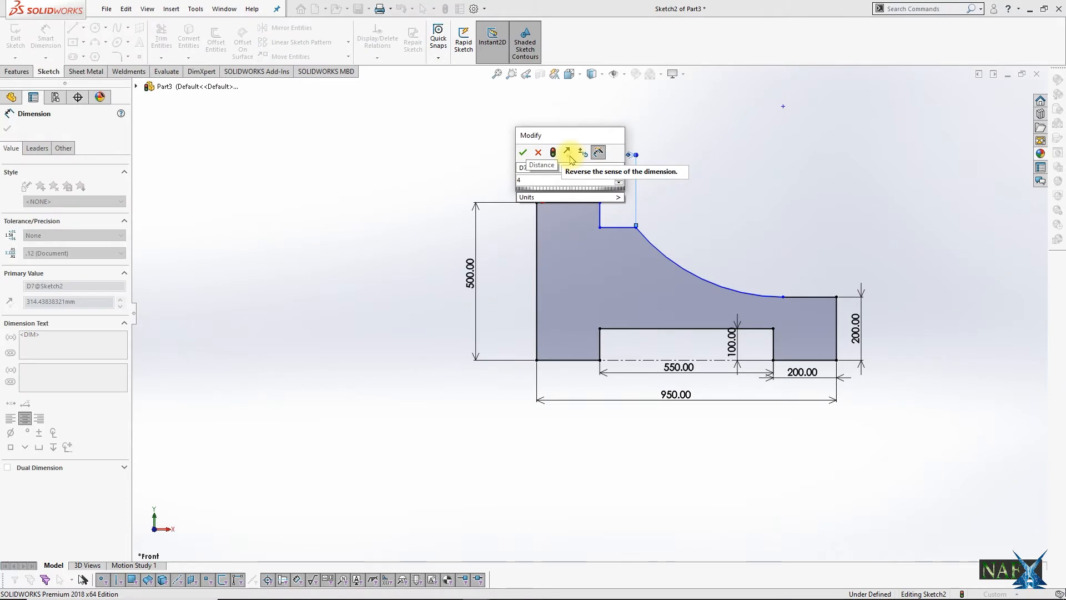
type("00")
key("Return")
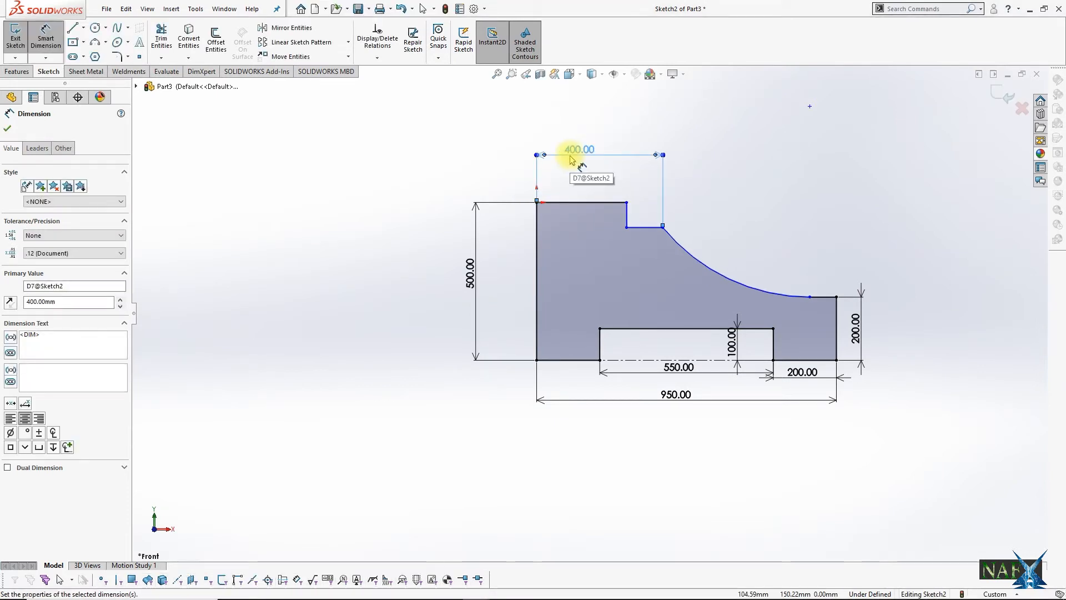
left_click(628, 215)
left_click(635, 210)
type("100")
key("Return")
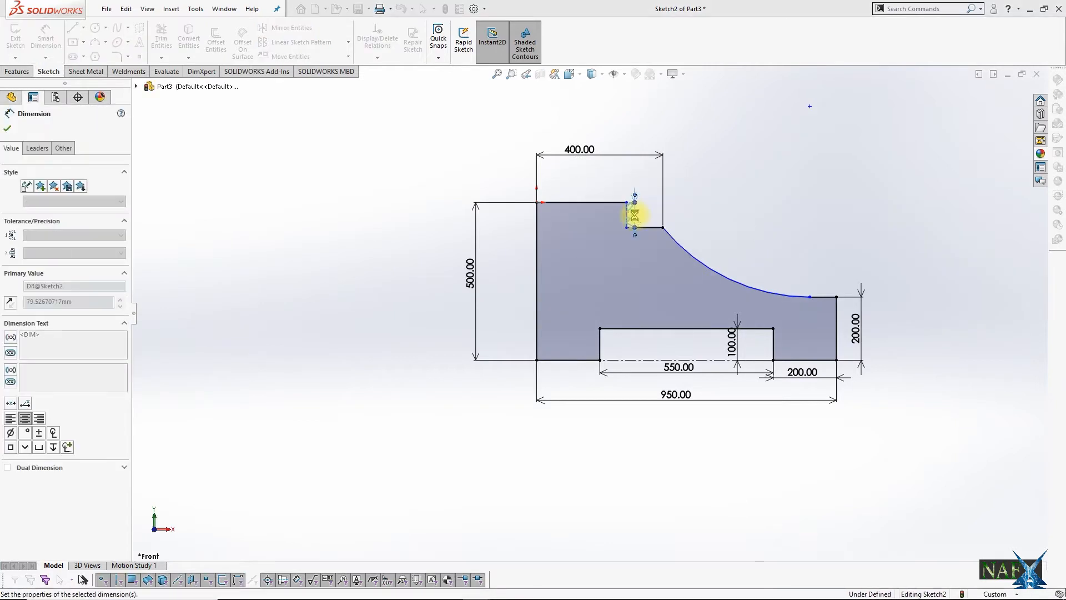
key("Escape")
Step: Make the shoulder step's vertical edge collinear with the base notch's left edge
left_click(628, 219)
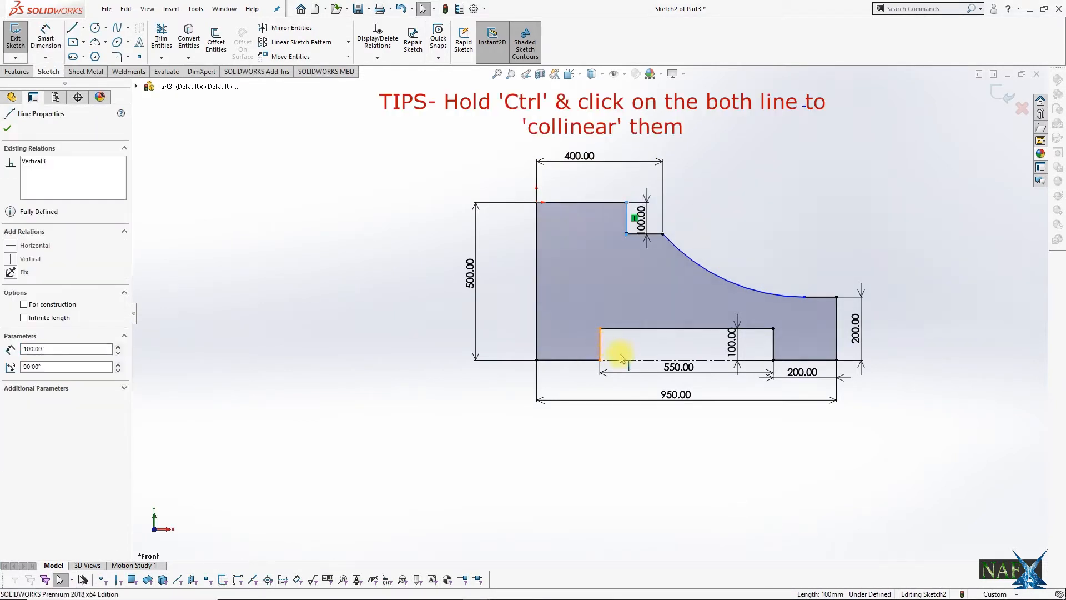
left_click(600, 344, "ctrl")
left_click(651, 292)
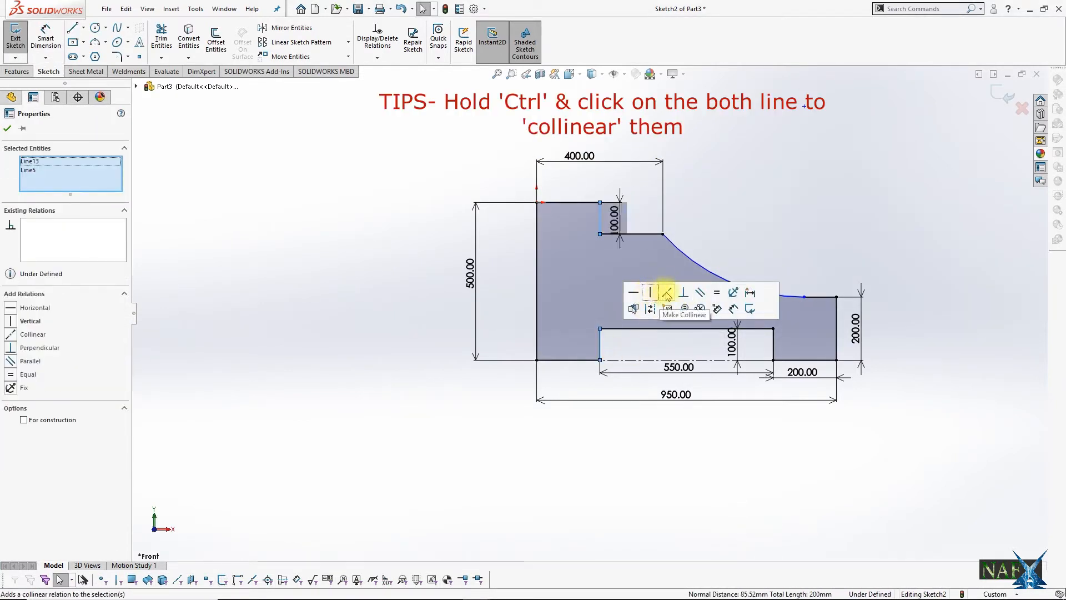
Step: Dimension the concave arc with a radius of 380 mm
left_click(36, 40)
left_click(742, 248)
left_click(747, 231)
type("500")
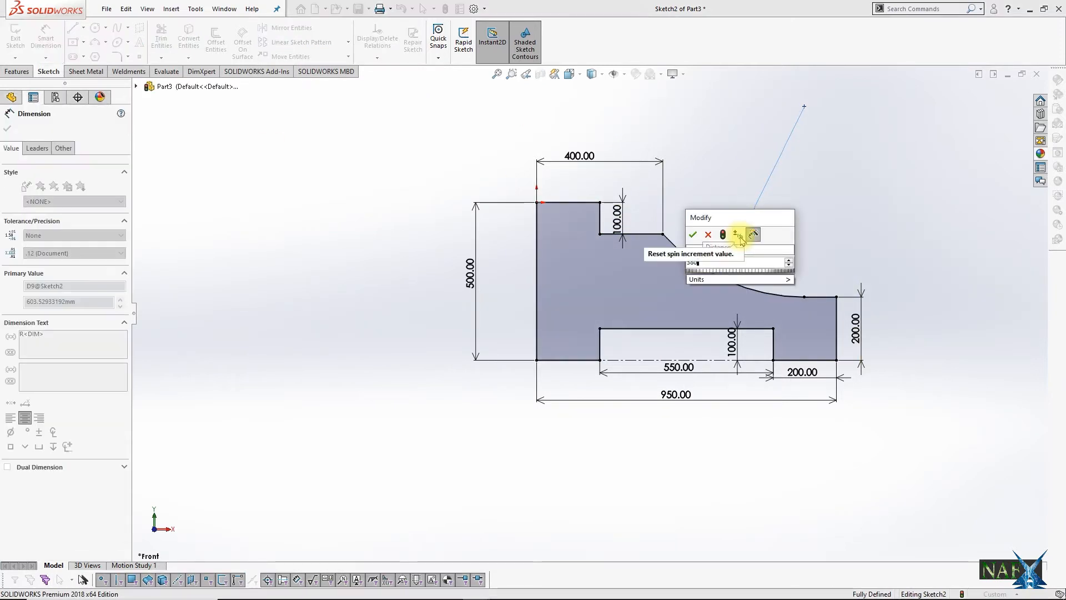
key("Return")
key("Escape")
Step: Draw circles about 96 mm across at the upper left, 66 mm at the lower left and 134 mm mid-body, plus one in the right foot
left_click(96, 27)
left_click(563, 219)
left_click(566, 233)
left_click(563, 329)
left_click(571, 335)
left_click(633, 278)
left_click(638, 298)
left_click(805, 329)
left_click(814, 339)
Step: Set the upper-left circle's diameter to 60 mm and the middle circle's diameter to 50 mm
left_click(45, 40)
left_click(575, 208)
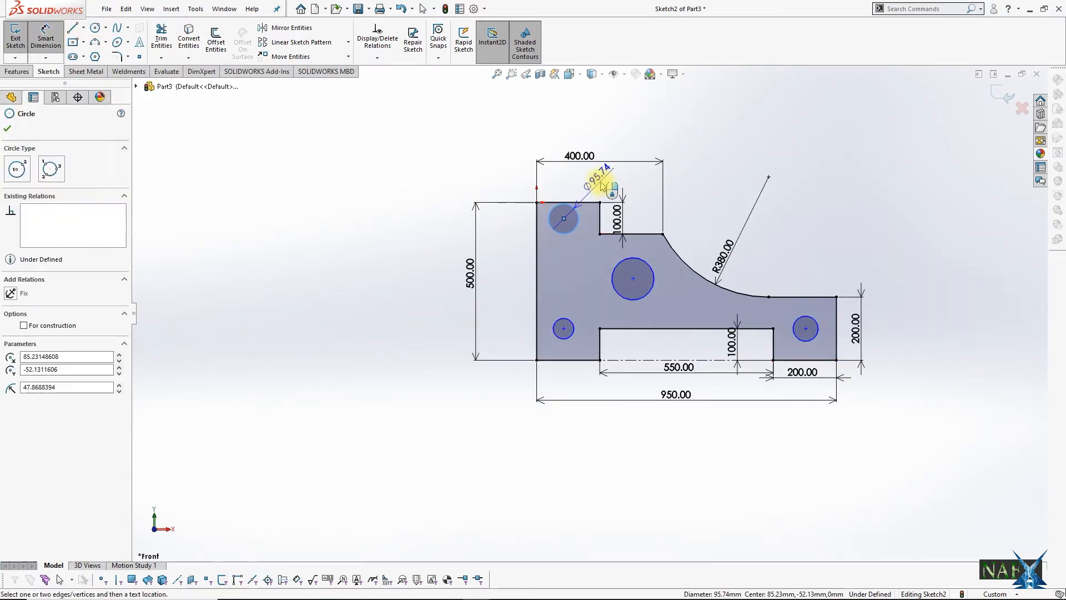
left_click(599, 178)
type("60")
key("Return")
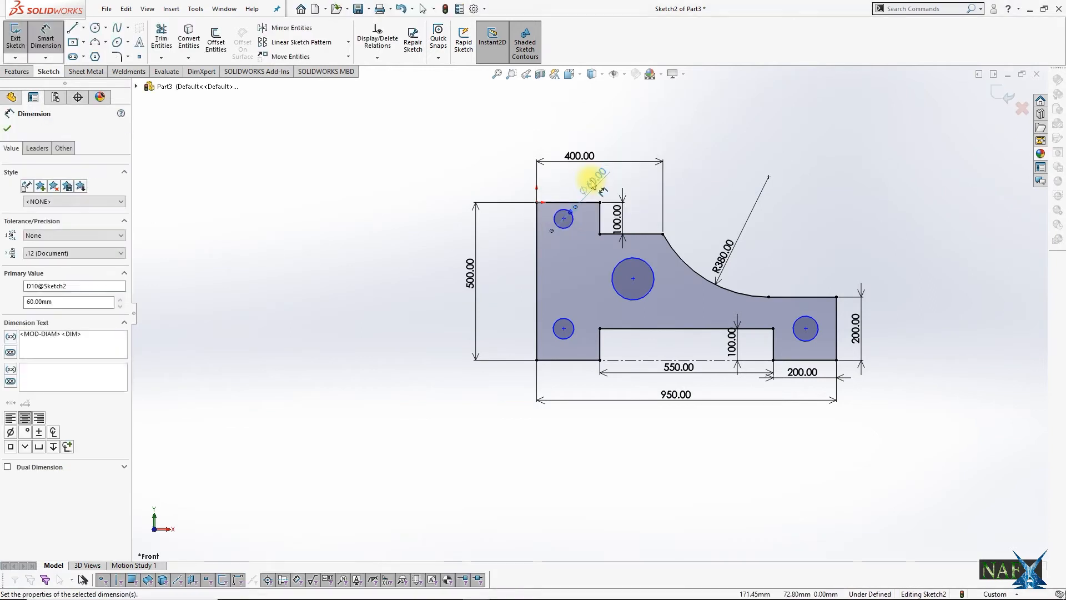
left_click(657, 276)
left_click(702, 220)
type("50")
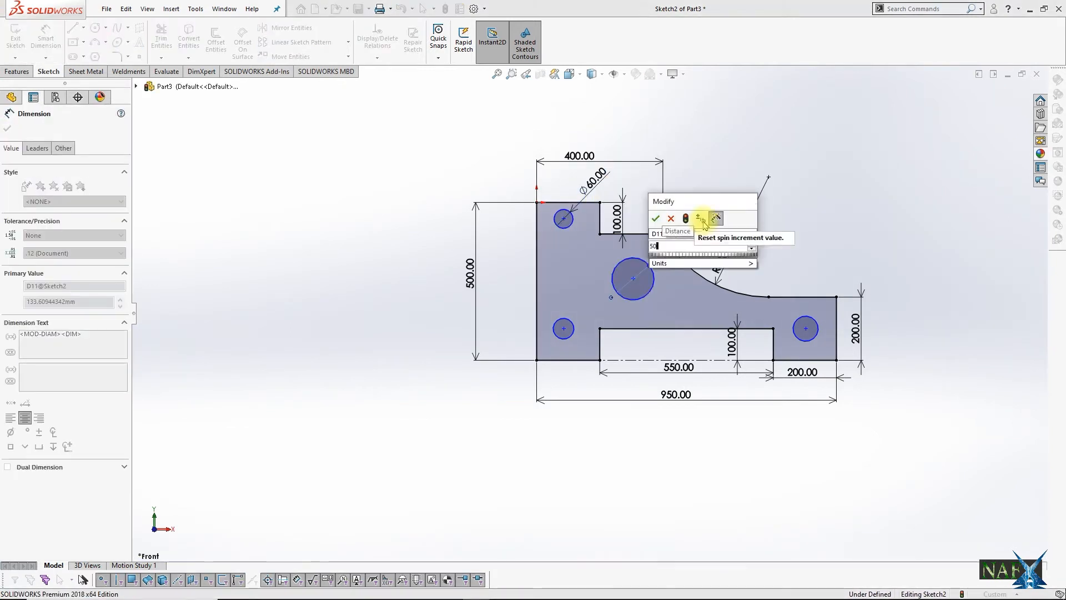
key("Return")
Step: Set the diameters of the lower-left and right foot circles to 80 mm each
left_click(505, 411)
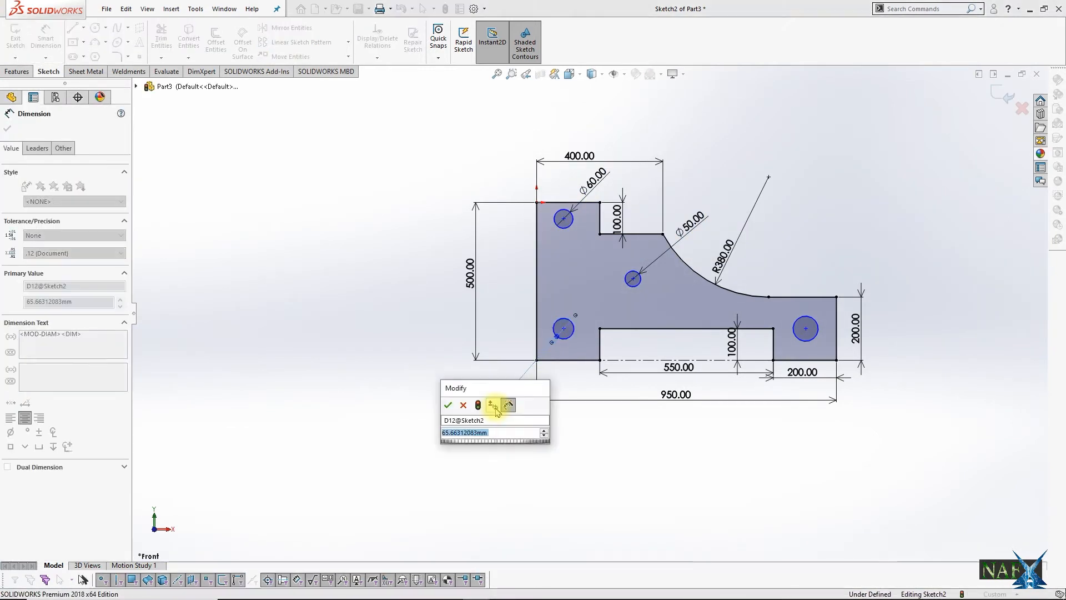
type("80")
key("Return")
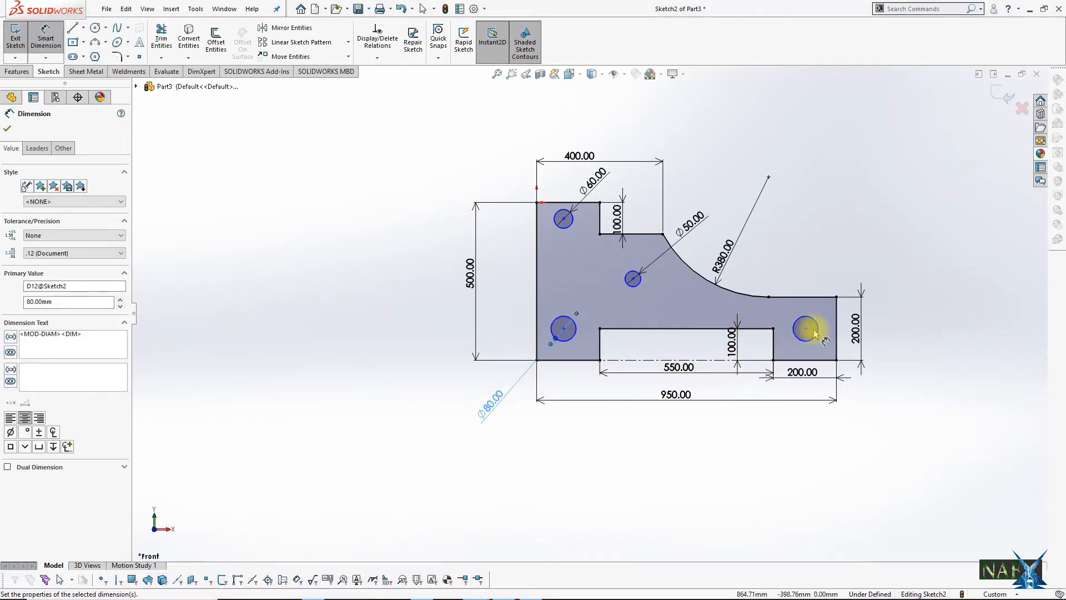
left_click(810, 332)
left_click(916, 428)
type("80")
key("Return")
Step: Dimension the horizontal distance between the centres of the two 80 mm circles at 750 mm
left_click(563, 328)
left_click(809, 345)
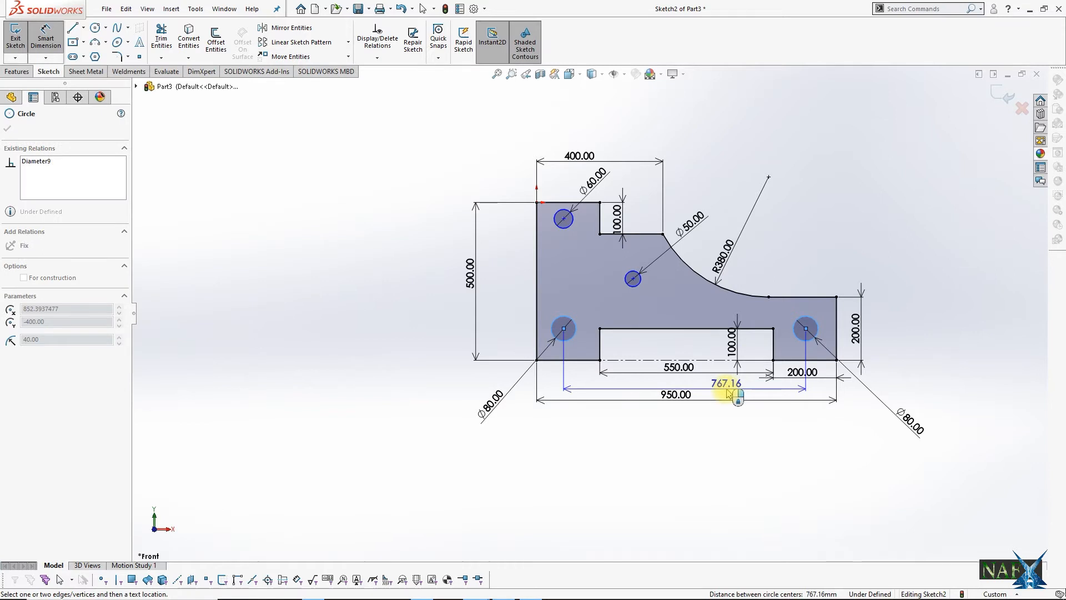
left_click(728, 391)
type("750")
key("Return")
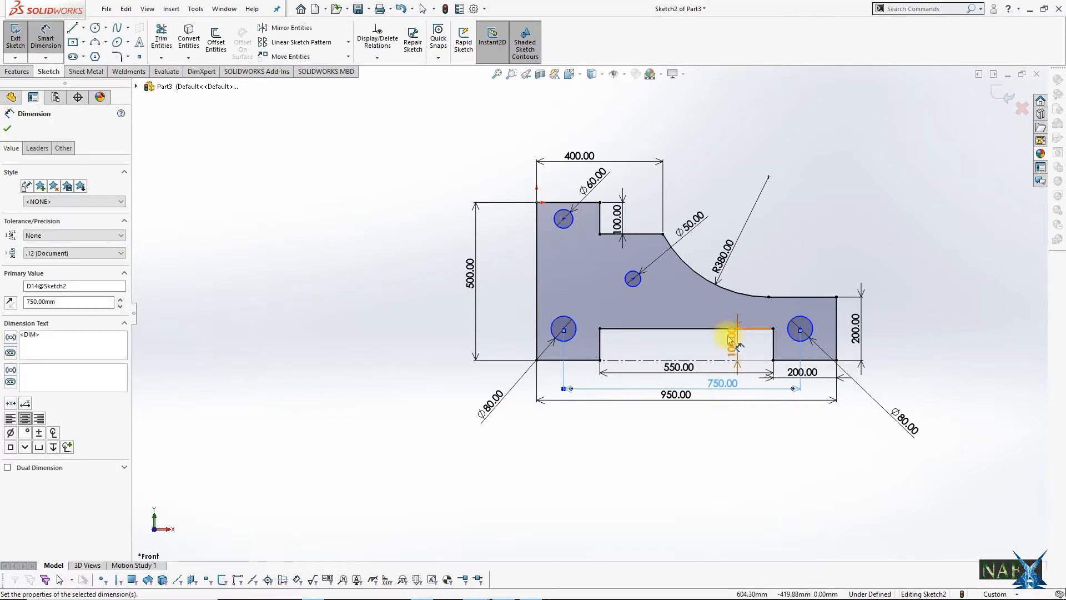
Step: Set the middle circle 150 mm vertically above the lower-left circle and 150 mm vertically below the upper-left circle
left_click(640, 280)
left_click(563, 328)
left_click(510, 316)
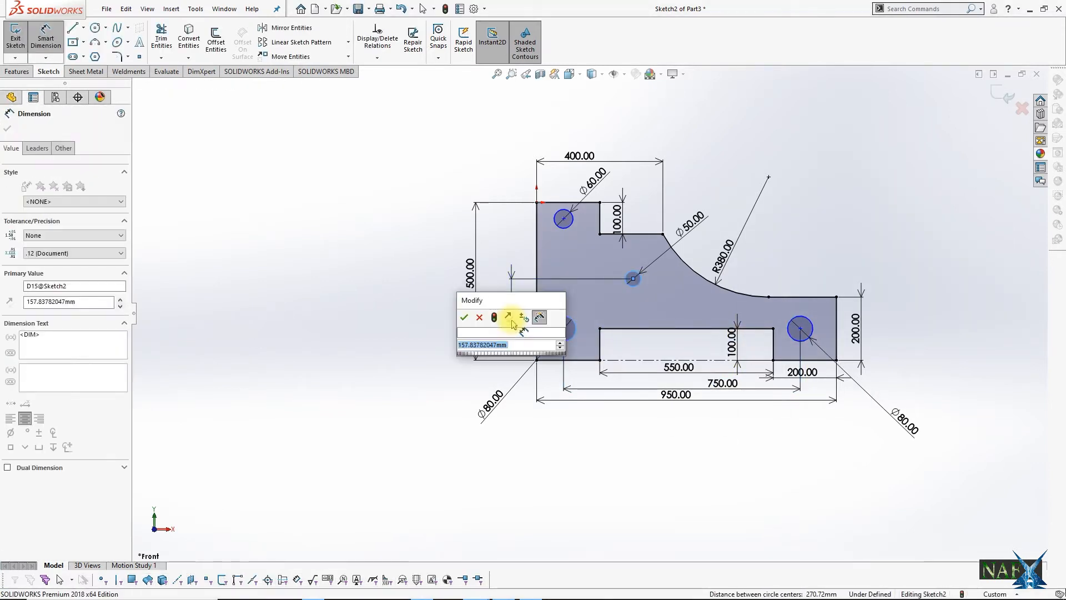
type("150")
key("Return")
left_click(564, 218)
left_click(633, 278)
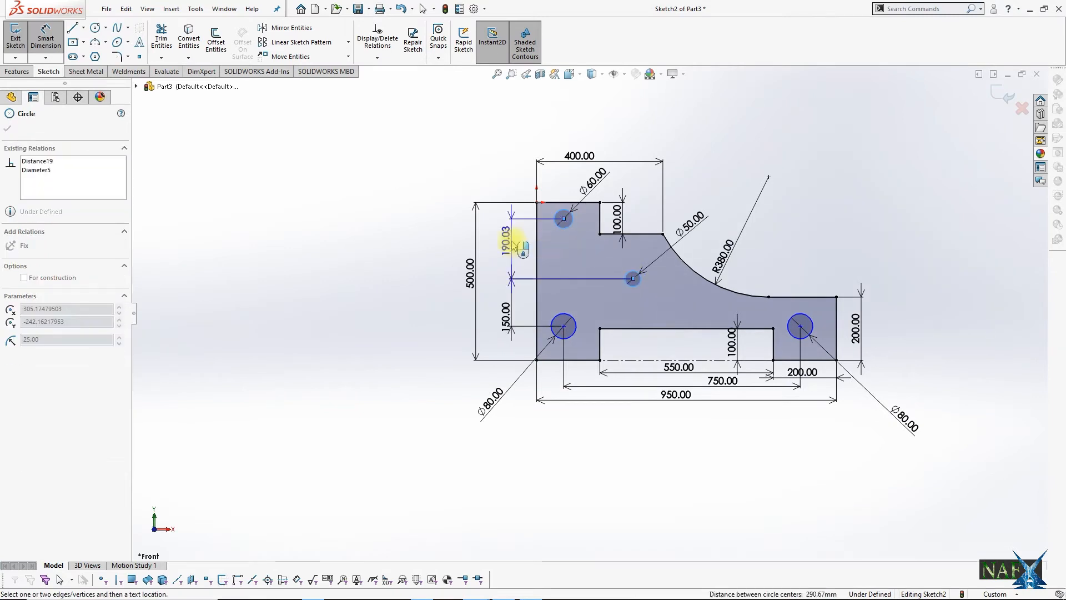
left_click(518, 243)
type("150")
key("Return")
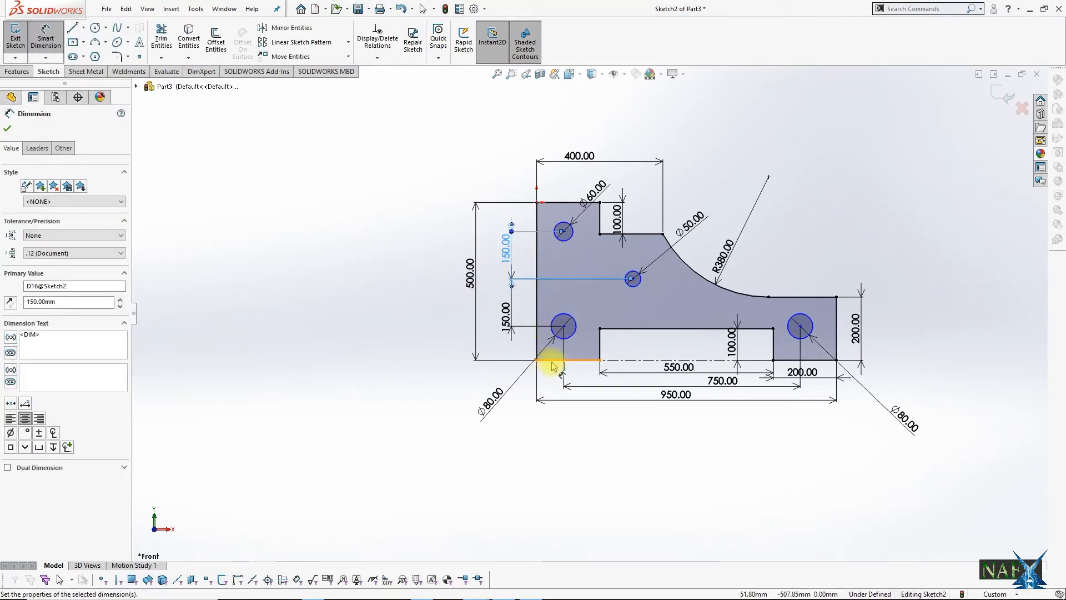
Step: Position the lower-left circle's centre 100 mm above the base edge and 100 mm from the profile's left edge
left_click(552, 361)
left_click(564, 326)
left_click(516, 347)
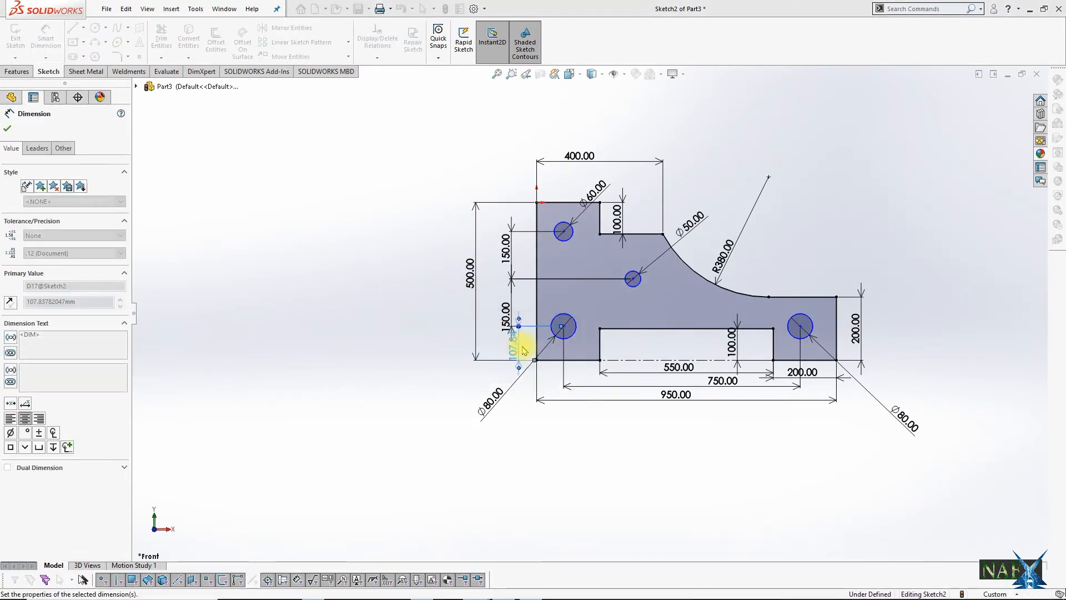
type("100")
key("Return")
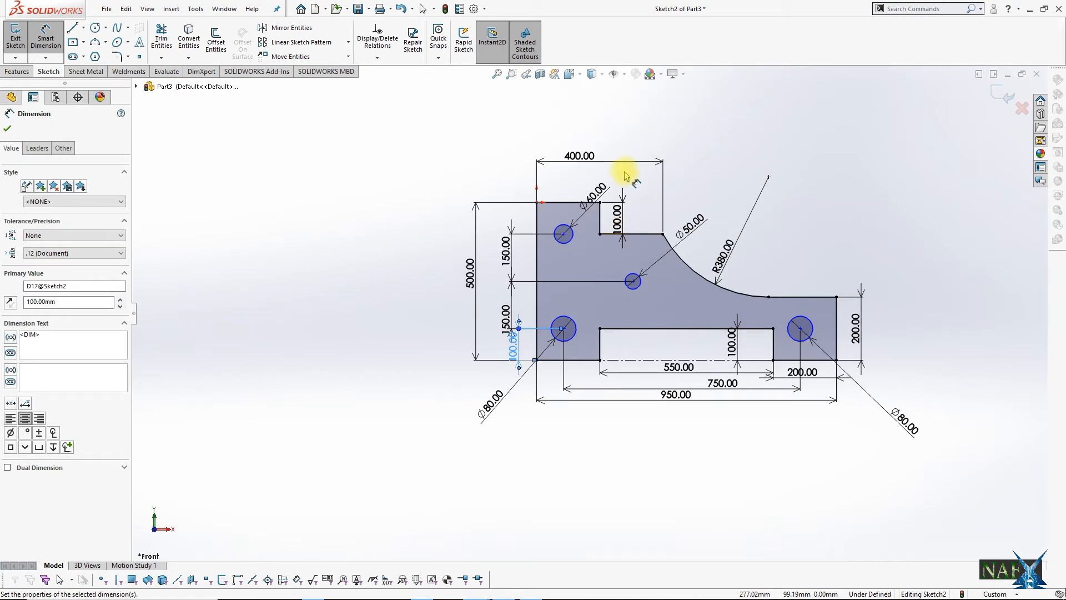
left_click(577, 327)
left_click(537, 309)
left_click(545, 432)
type("100")
key("Return")
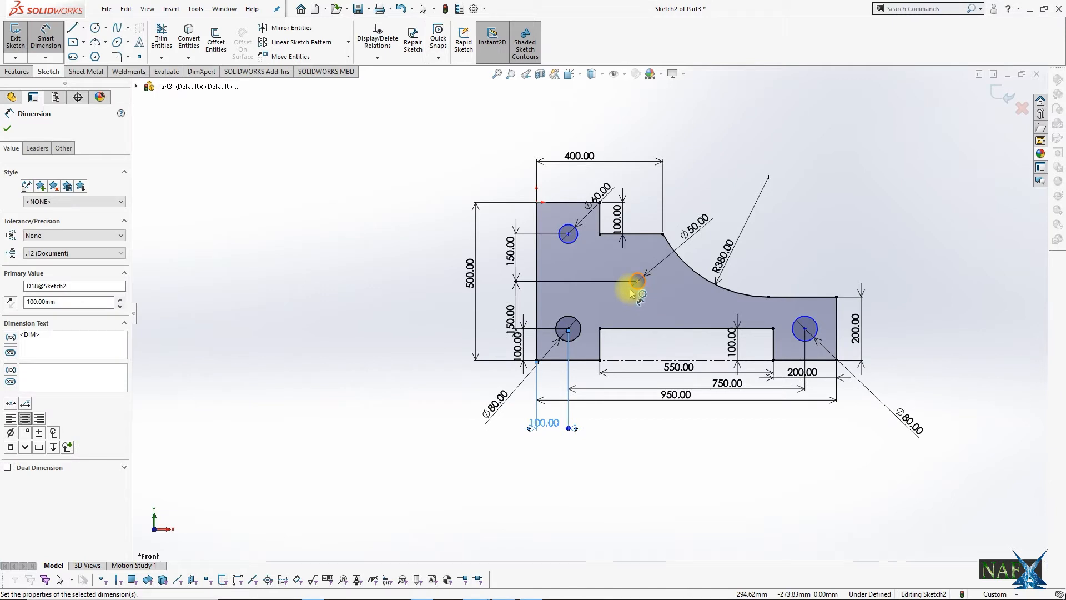
Step: Place the upper-left circle 100 mm from the left edge and the middle circle 250 mm horizontally from it
left_click(566, 225)
left_click(536, 219)
left_click(550, 184)
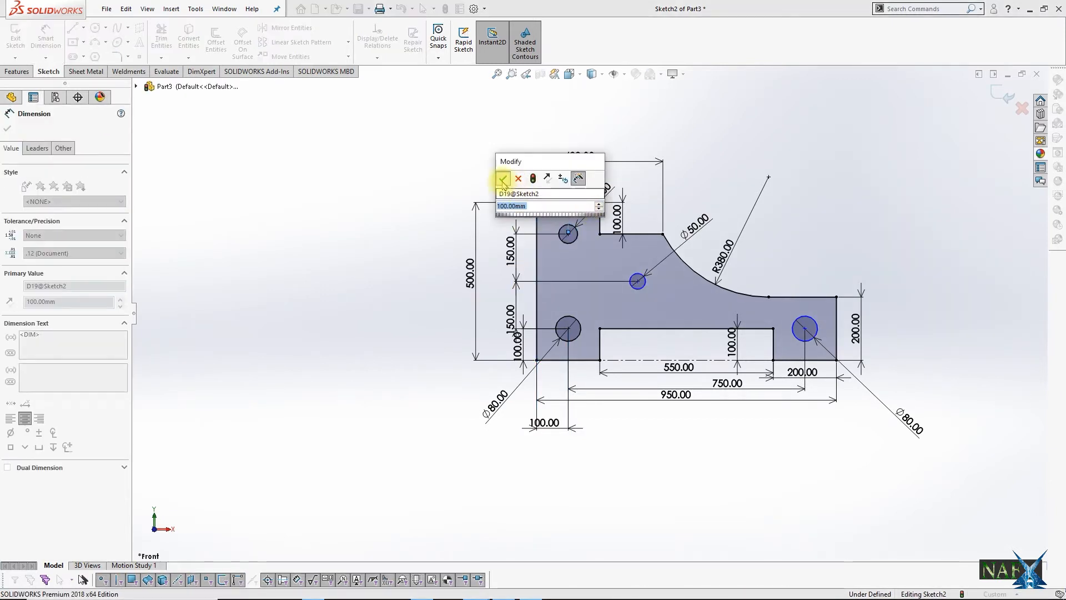
left_click(503, 178)
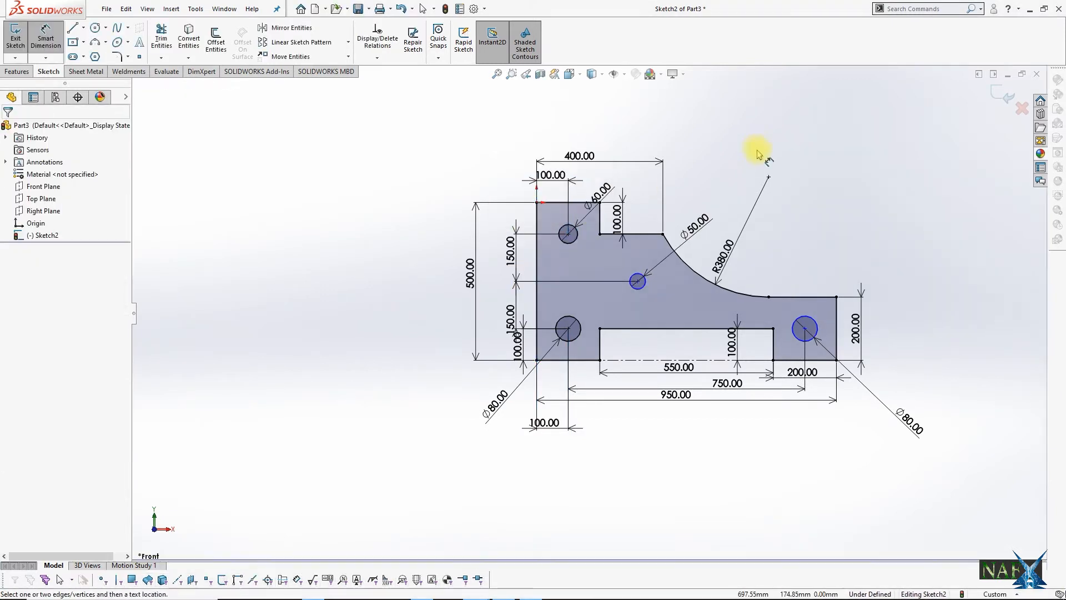
left_click(638, 279)
left_click(569, 232)
left_click(615, 173)
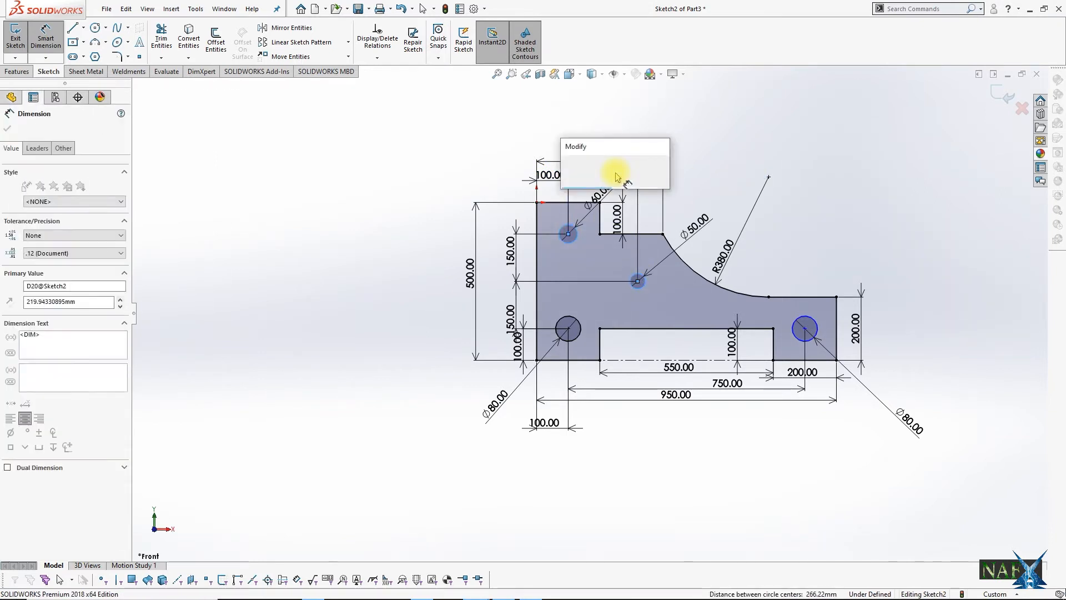
type("250")
key("Return")
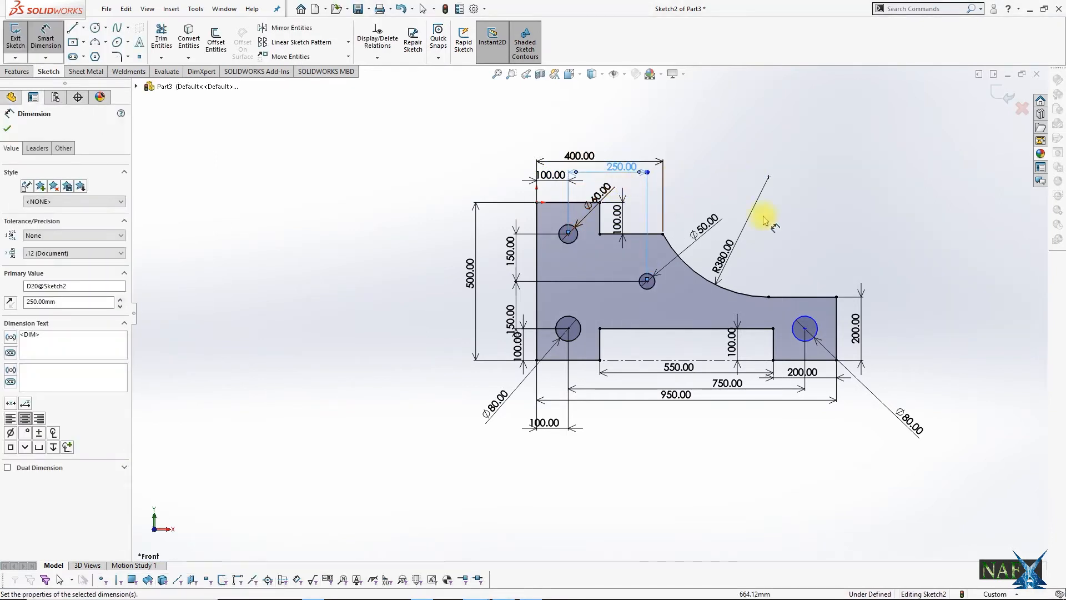
Step: Dimension the right foot circle's centre 100 mm from the profile's right edge
left_click(809, 320)
left_click(836, 323)
left_click(811, 257)
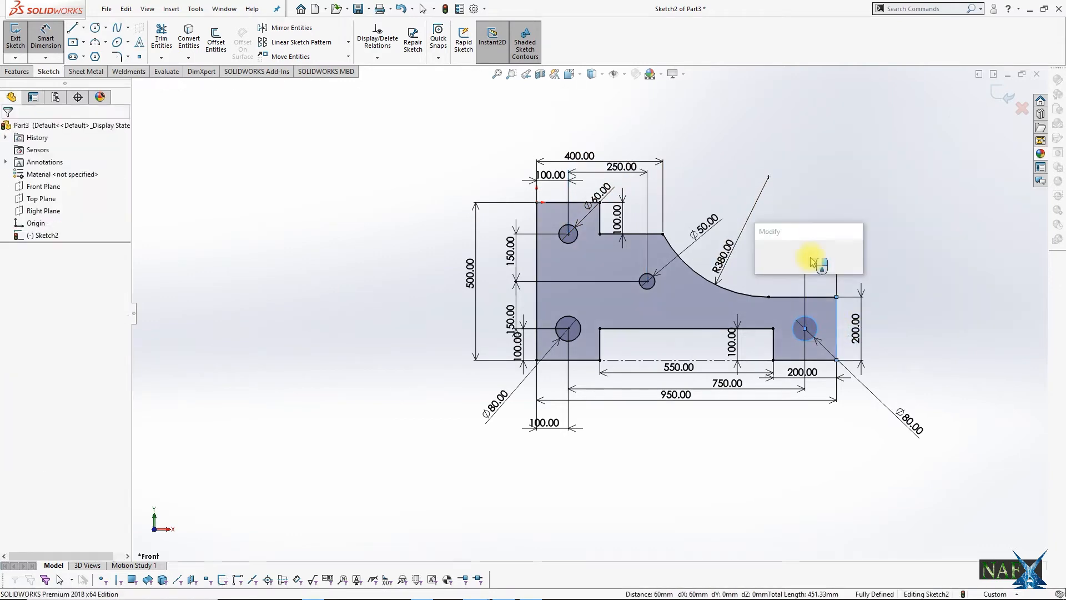
key("Return")
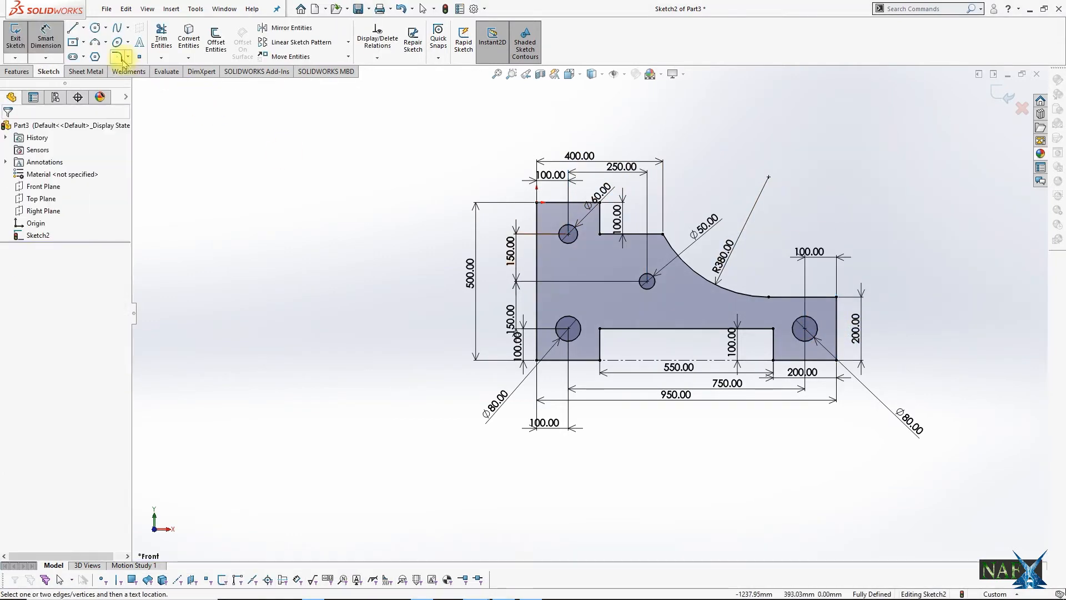
Step: Apply a 40 mm sketch fillet to the upper-left corner of the plate's bottom notch
left_click(117, 56)
scroll(623, 337, "down", 5)
left_click(574, 295)
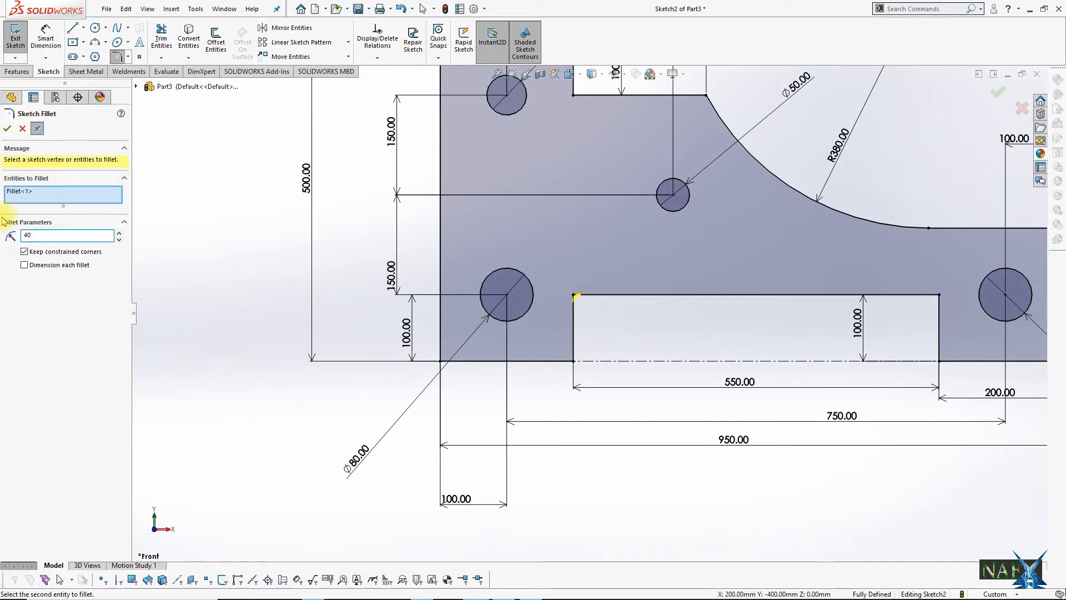
left_click(997, 91)
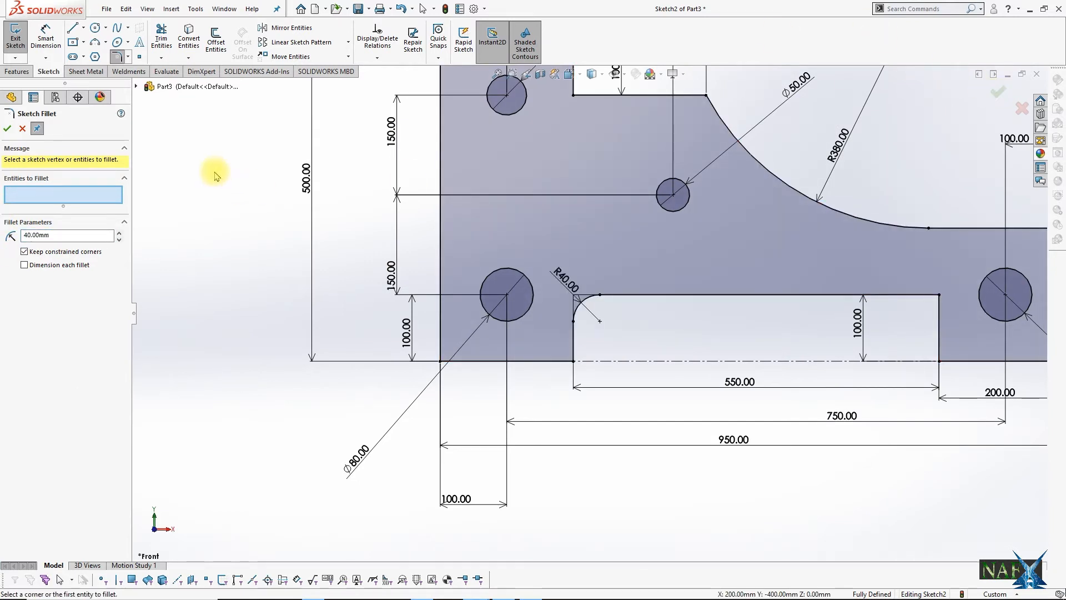
left_click(997, 94)
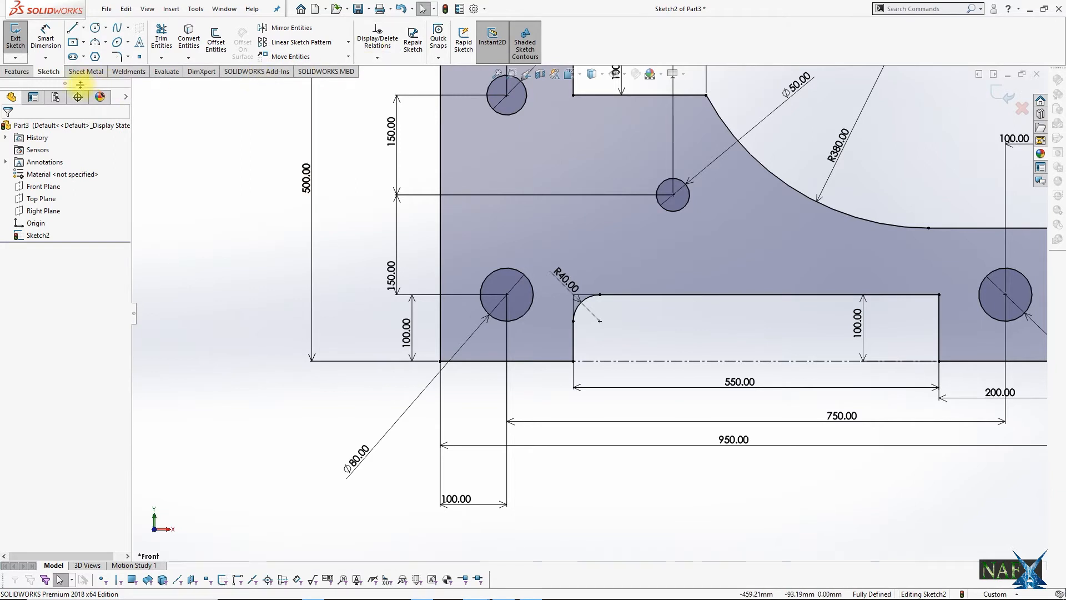
Step: Apply 20 mm sketch fillets to the ten other sharp corners of the plate profile, including the arc's upper end
left_click(117, 56)
left_click(572, 360)
left_click(440, 361)
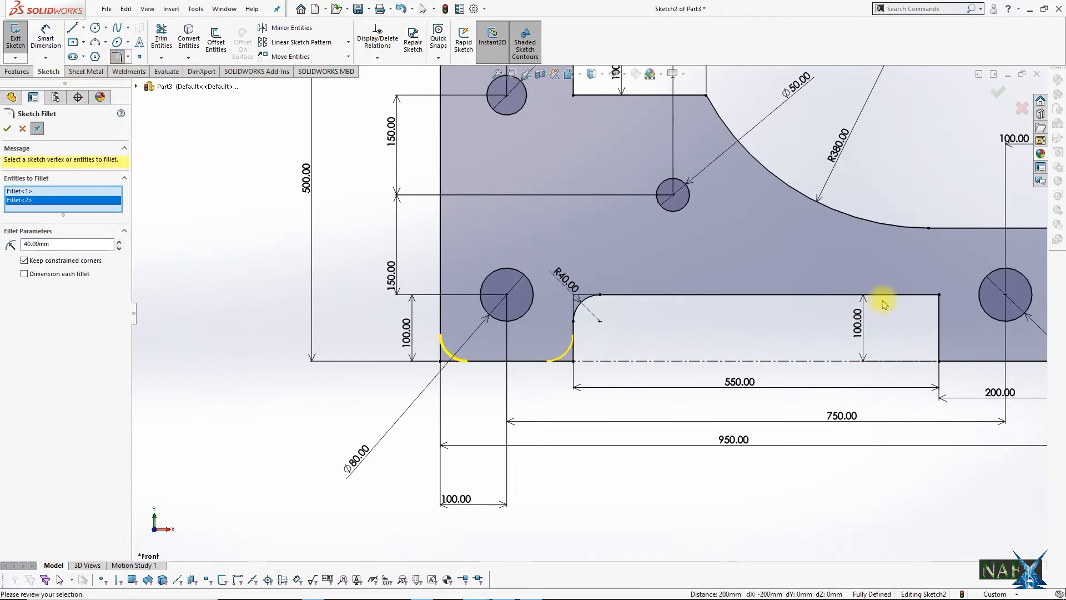
left_click(939, 294)
left_click(939, 361)
scroll(939, 361, "up", 3)
left_click(848, 344)
left_click(847, 252)
left_click(592, 160)
left_click(500, 159)
left_click(501, 113)
left_click(408, 113)
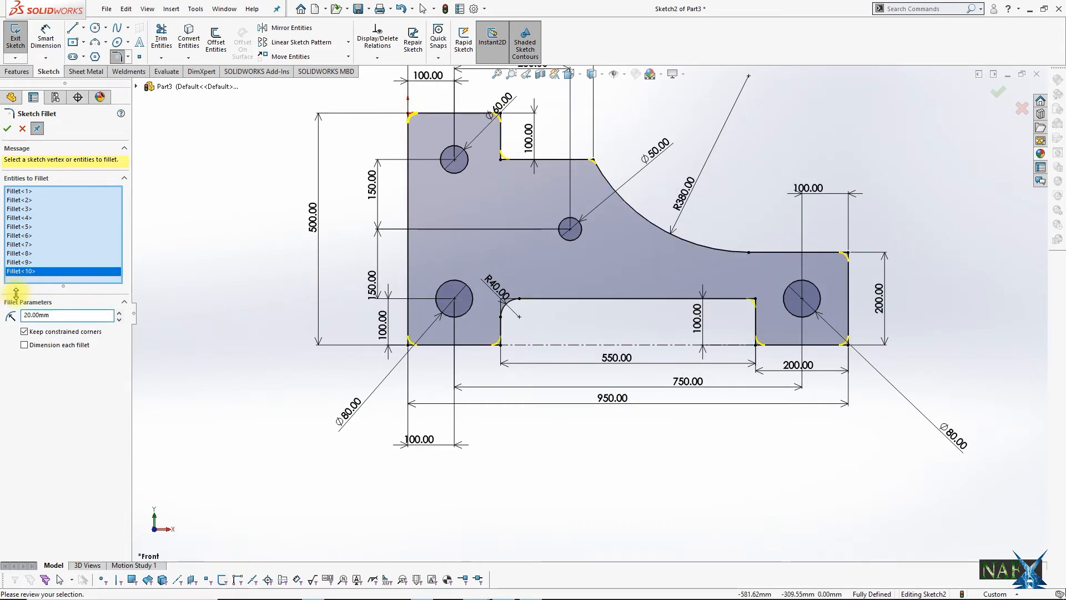
left_click(1001, 96)
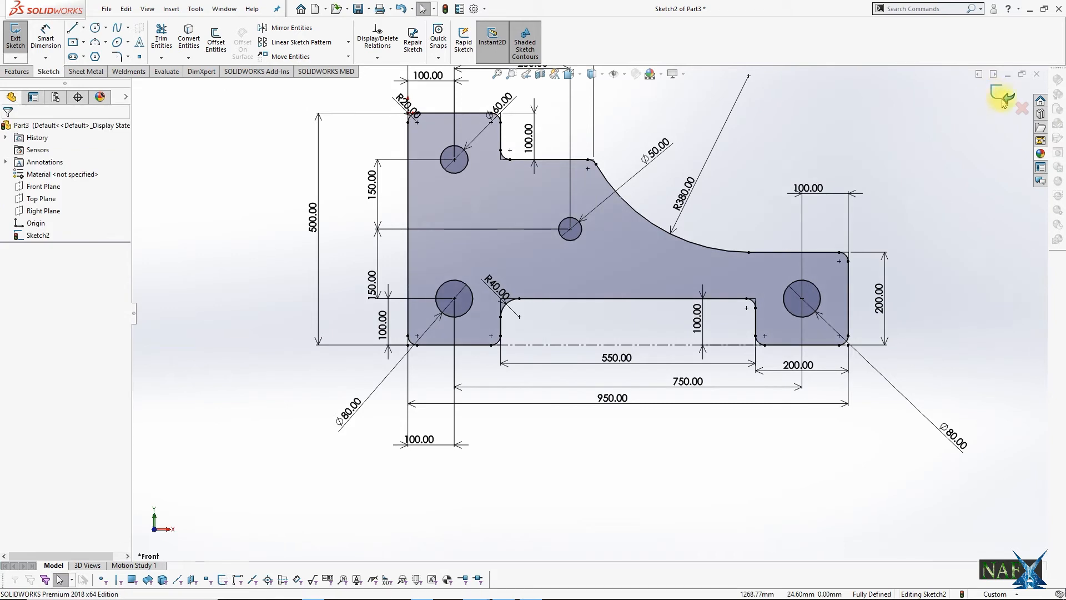
Step: Finish the sketch and extrude the plate profile 50 mm as a blind boss
left_click(1002, 95)
middle_click_drag(744, 233, 688, 250)
left_click(20, 41)
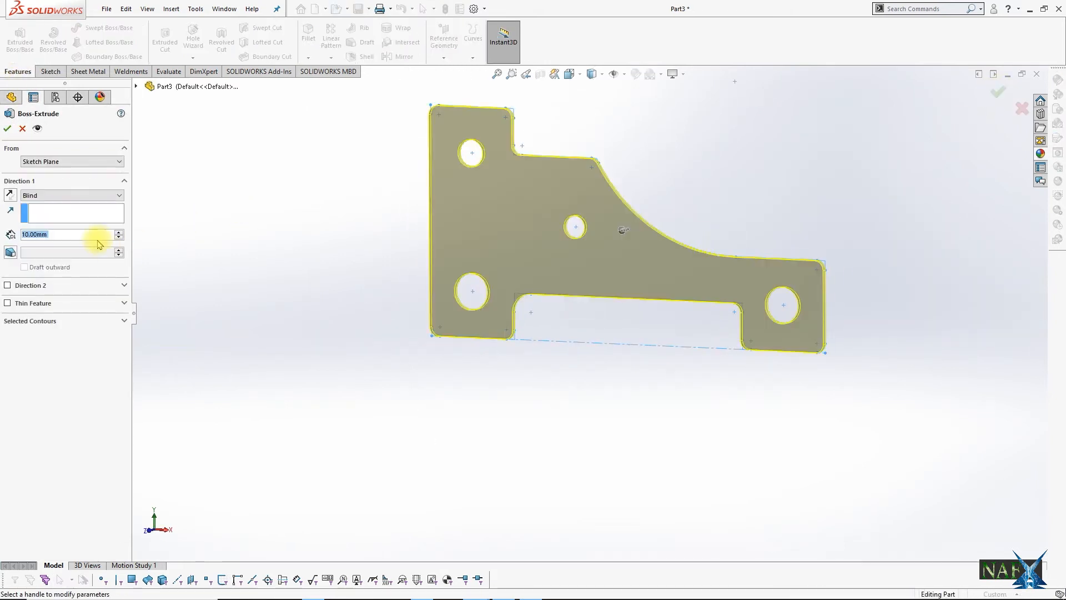
type("50")
key("Return")
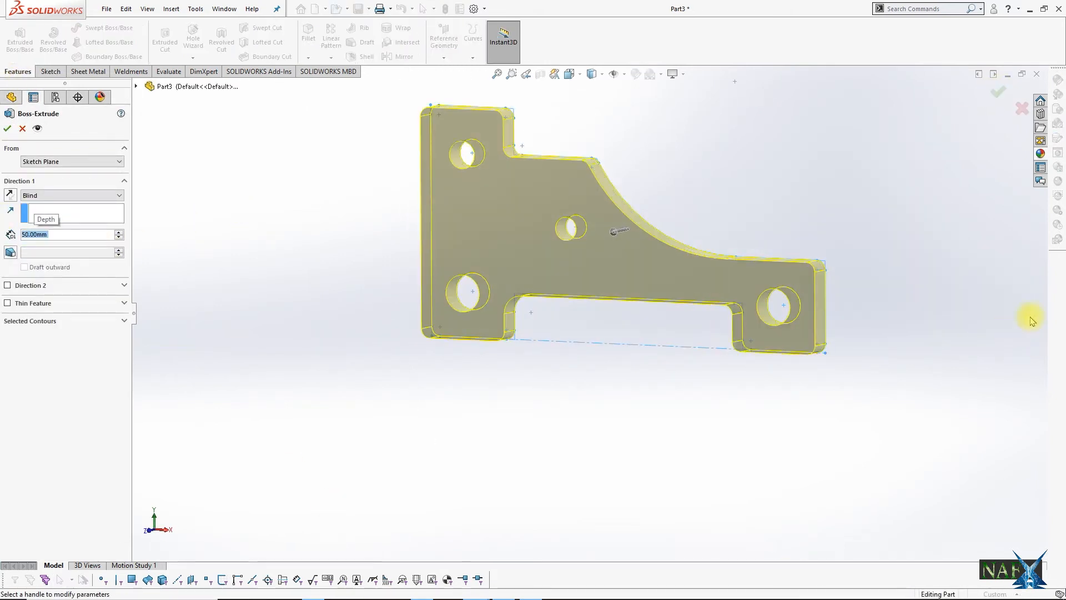
left_click(999, 95)
Step: Assign AISI 304 material to the plate and save the part as A8-PART-3 in the ASSEMBLY 8 folder
right_click(62, 183)
left_click(69, 350)
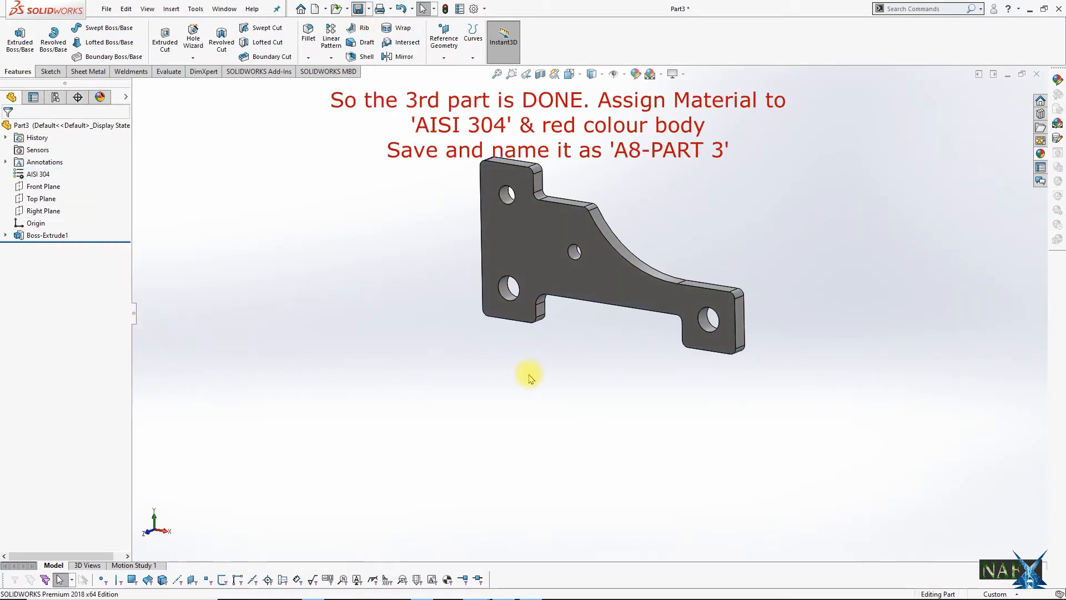
key("ctrl+s")
type("A8-PART-3")
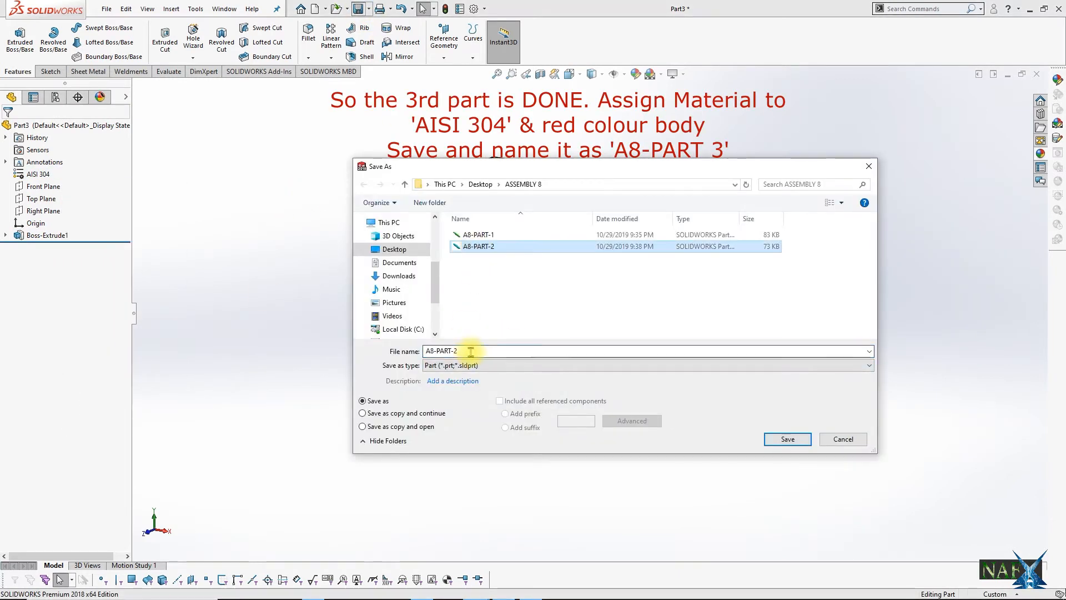
key("Return")
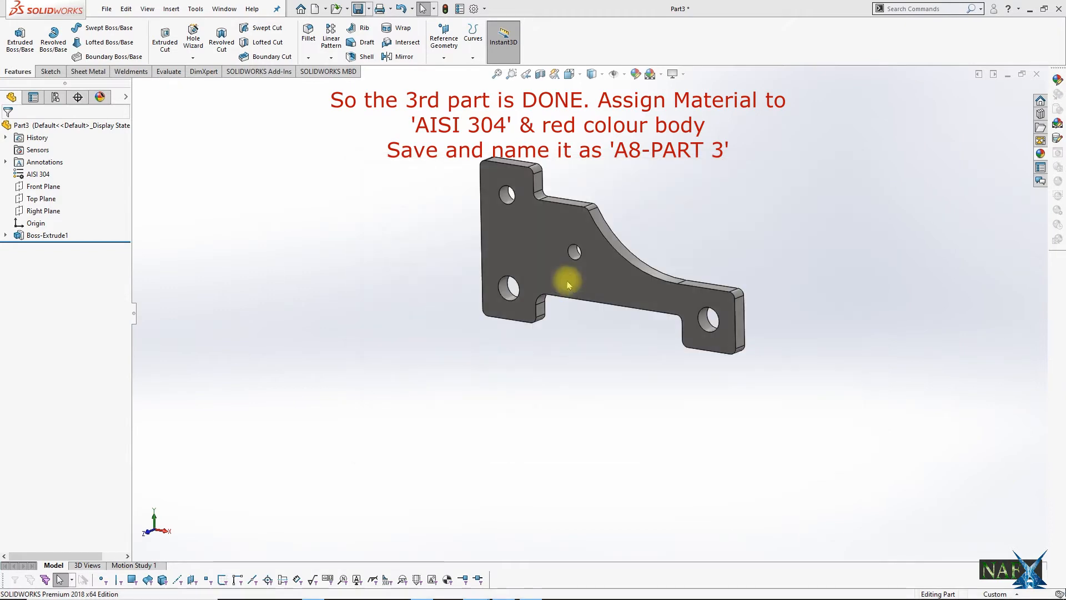
Step: Edit the plate's polished steel appearance to give the body a red colour
left_click(100, 97)
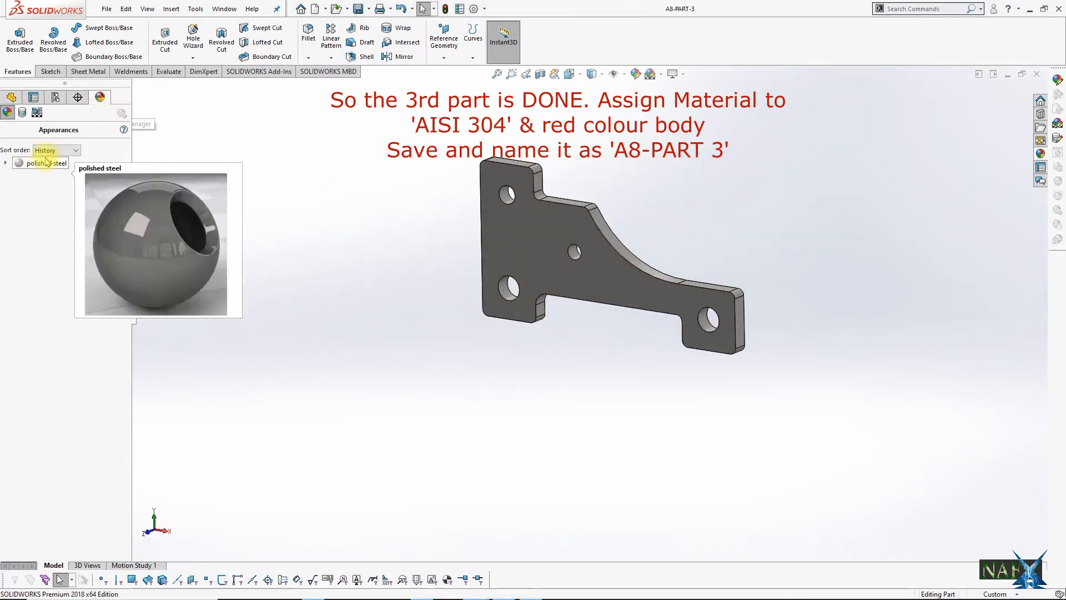
double_click(41, 162)
left_click(40, 378)
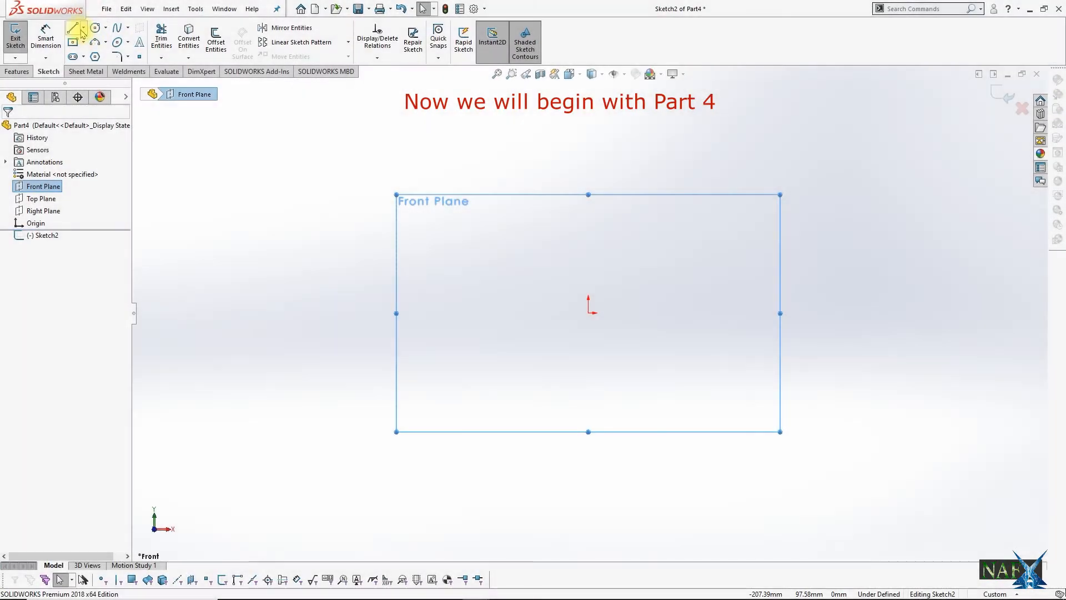
Step: Draw a vertical and a horizontal midpoint line centred on the origin and make both construction geometry
left_click(82, 27)
left_click(74, 69)
left_click(588, 312)
left_click(588, 250)
left_click(82, 27)
left_click(77, 69)
left_click(588, 313)
left_click(675, 312)
key("Escape")
left_click_drag(634, 266, 550, 351)
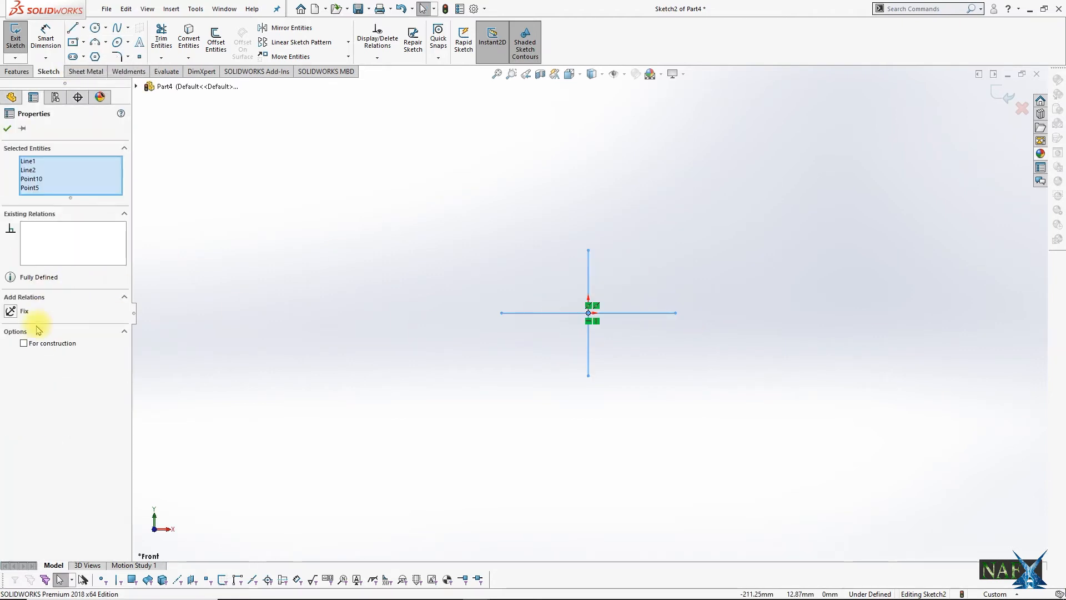
left_click(325, 242)
Step: Dimension the horizontal centreline's length to 500 mm
left_click(45, 39)
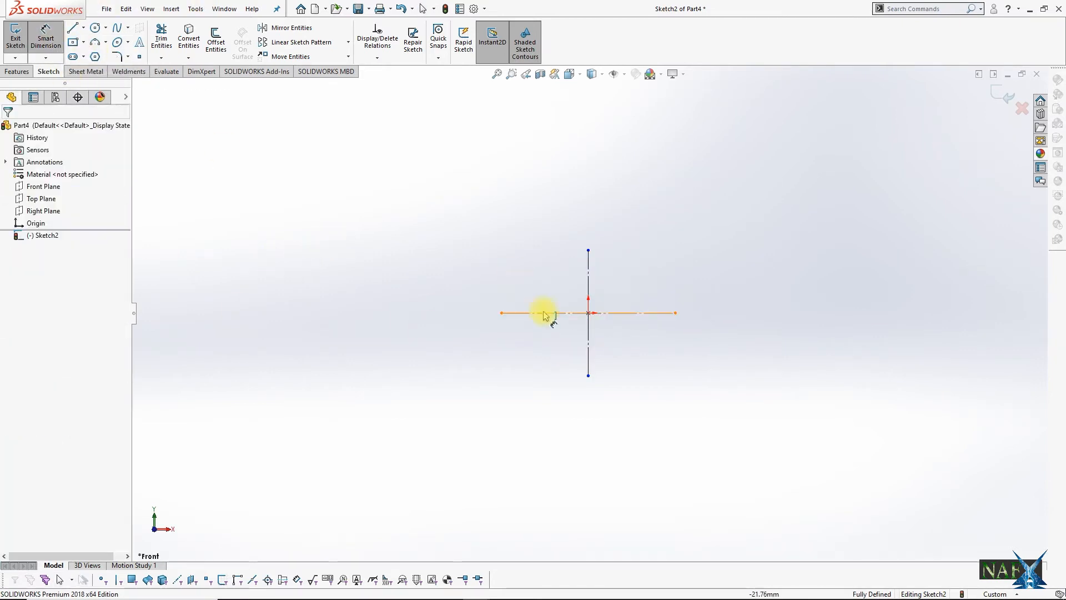
left_click(550, 312)
left_click(578, 193)
type("500")
key("Return")
key("Escape")
Step: Sketch the upper-left profile from the origin, about 67 mm up and 142 mm left, over a bevelled raised section, down to the centreline's left end
scroll(604, 315, "down", 5)
left_click(73, 28)
left_click(564, 308)
left_click(563, 249)
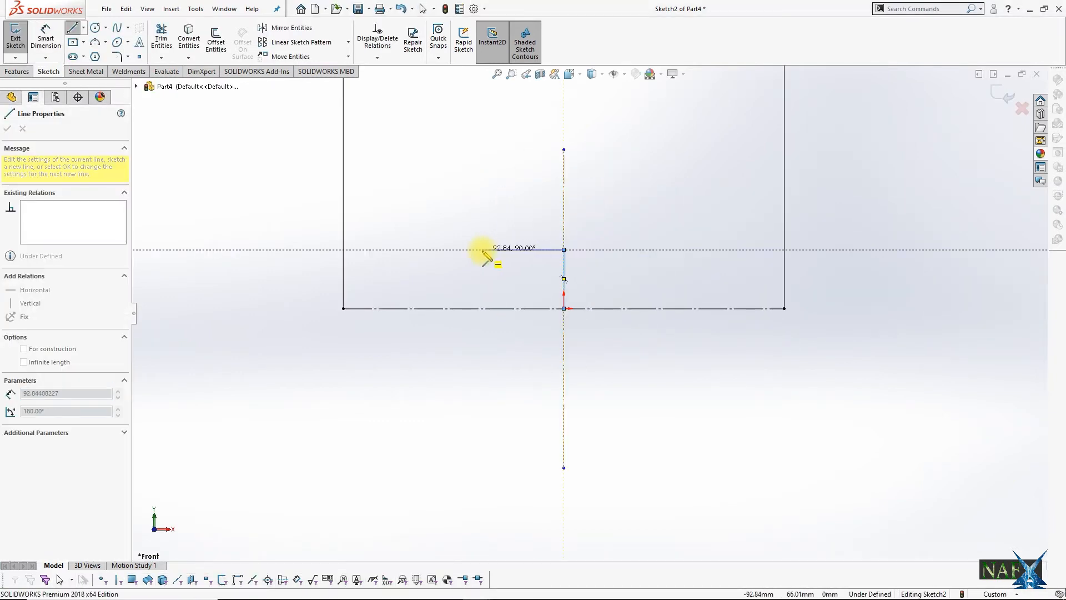
left_click(438, 249)
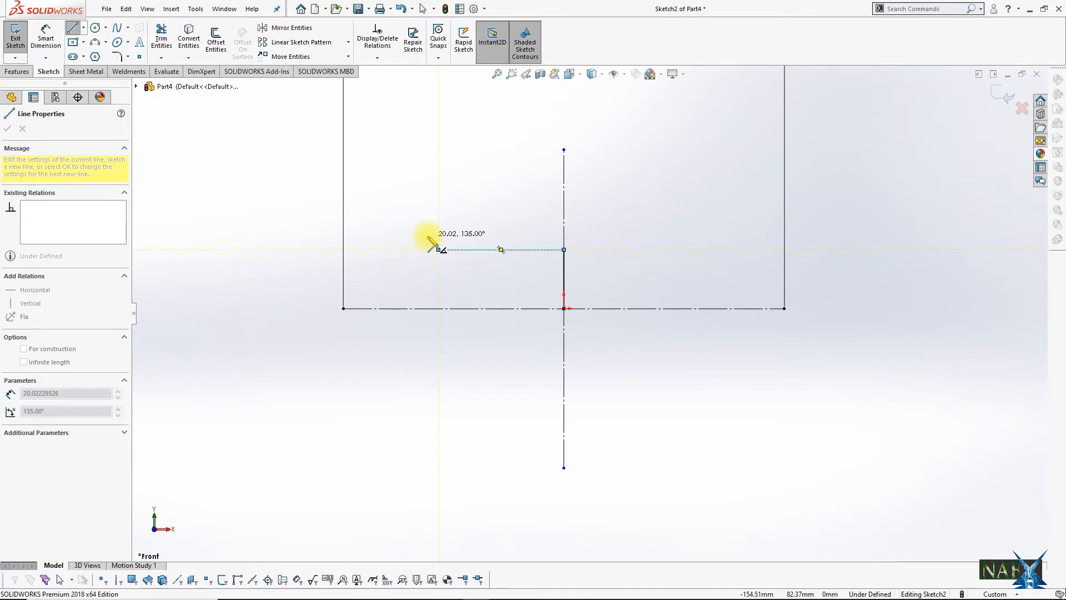
left_click(424, 236)
left_click(367, 236)
left_click(343, 249)
left_click(343, 308)
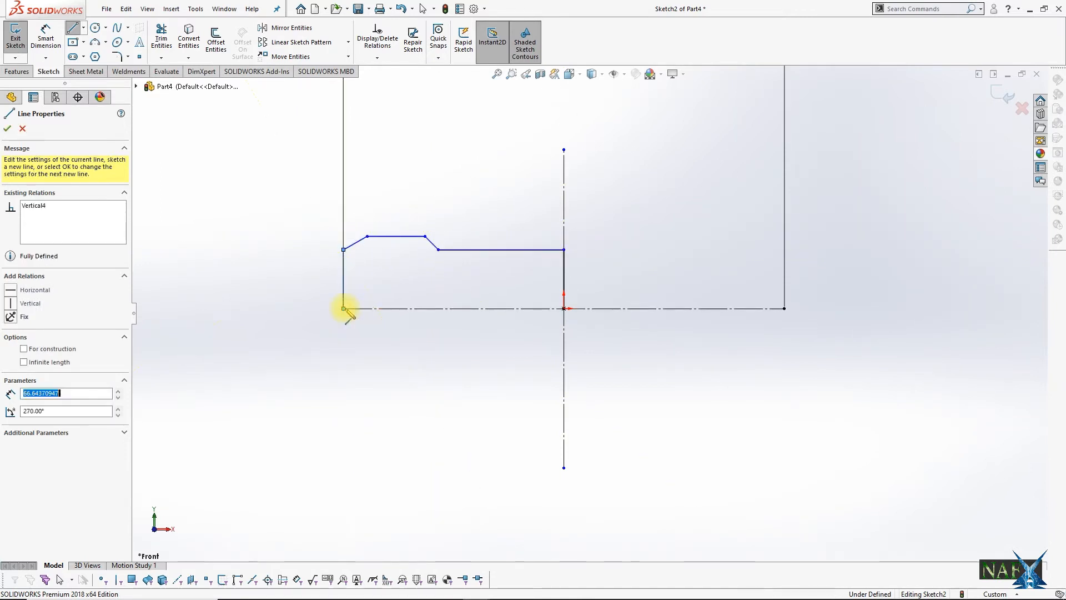
key("Escape")
Step: Dimension the profile's inner horizontal edge to half of 340 mm, giving 170 mm
left_click(46, 34)
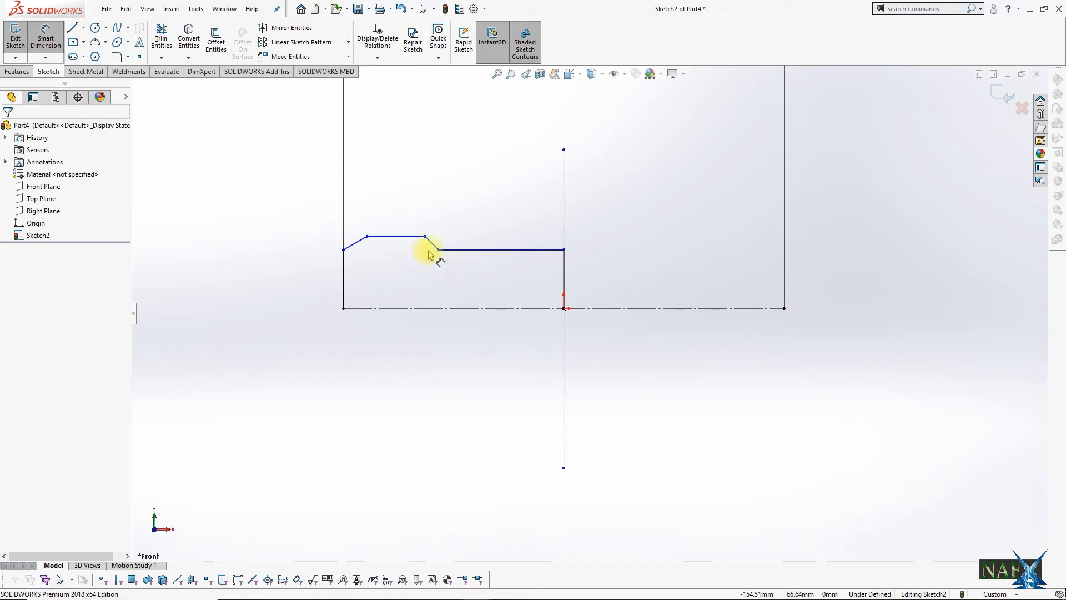
left_click(481, 235)
left_click(488, 199)
type("340")
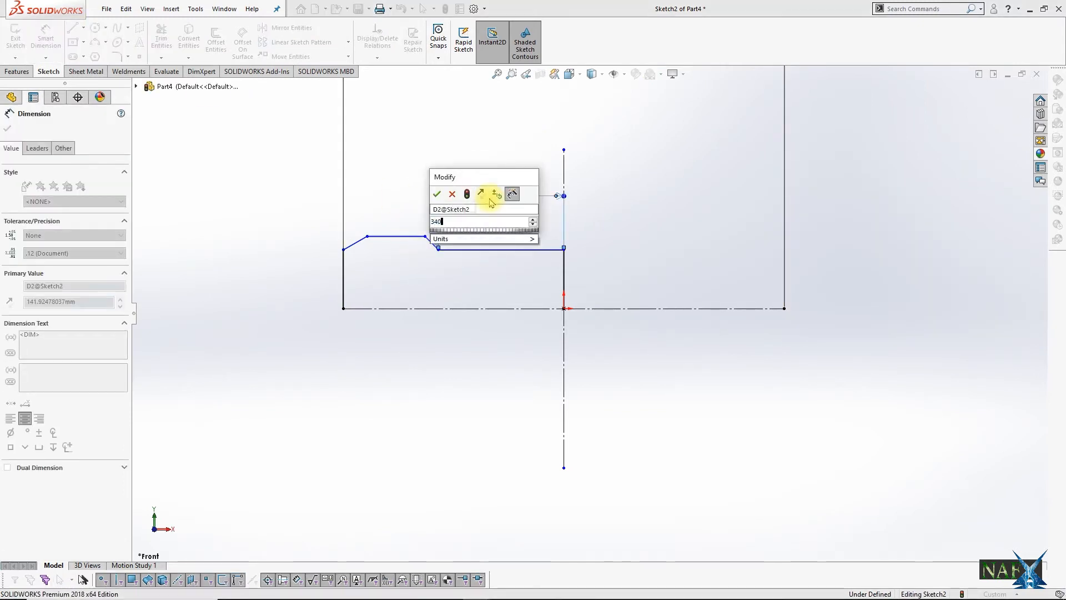
type("/2")
key("Return")
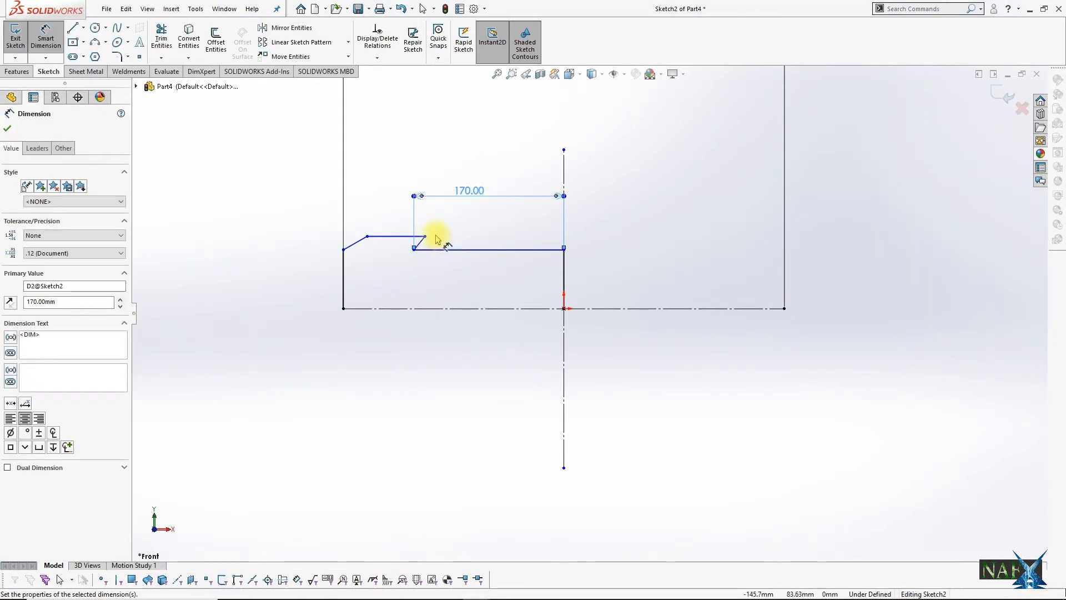
Step: Shift the raised section's inner corner outward and dimension it 380/2, giving 190 mm, from the vertical centreline
left_click_drag(427, 237, 403, 234)
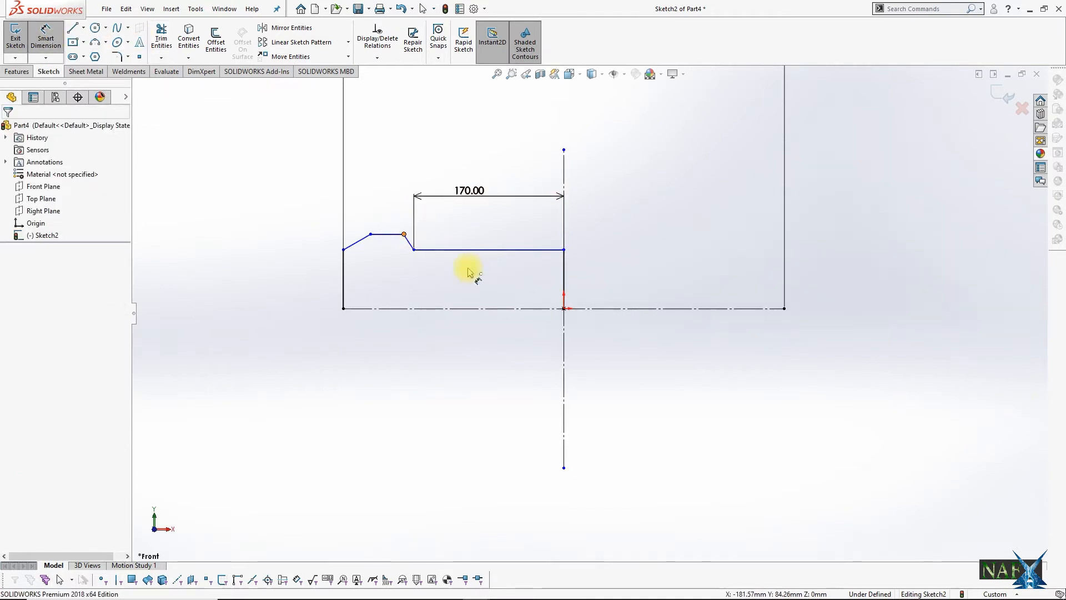
left_click(563, 333)
left_click(476, 133)
type("380/2")
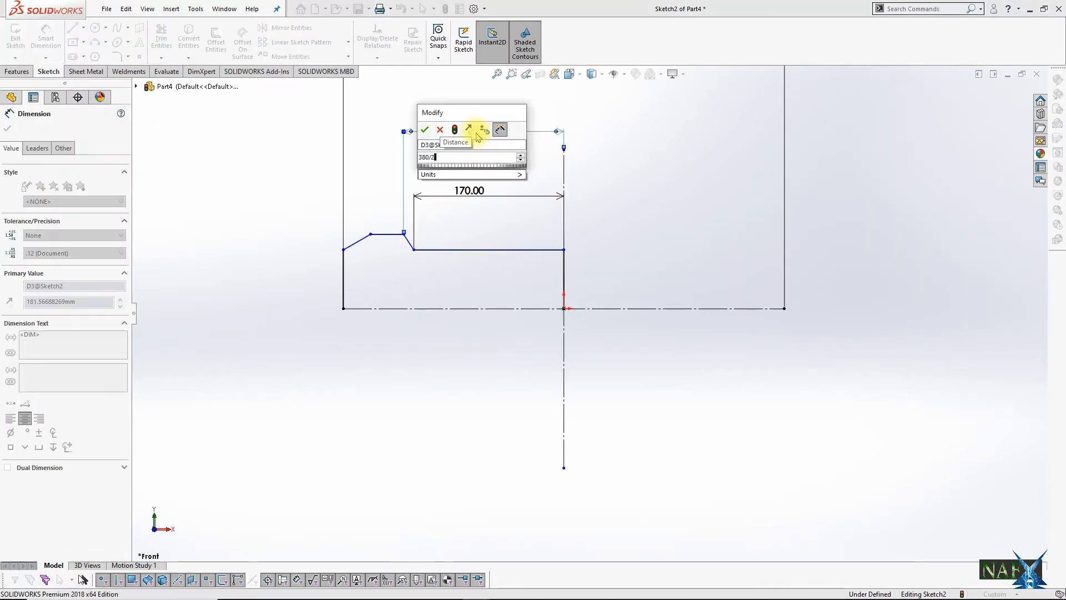
key("Return")
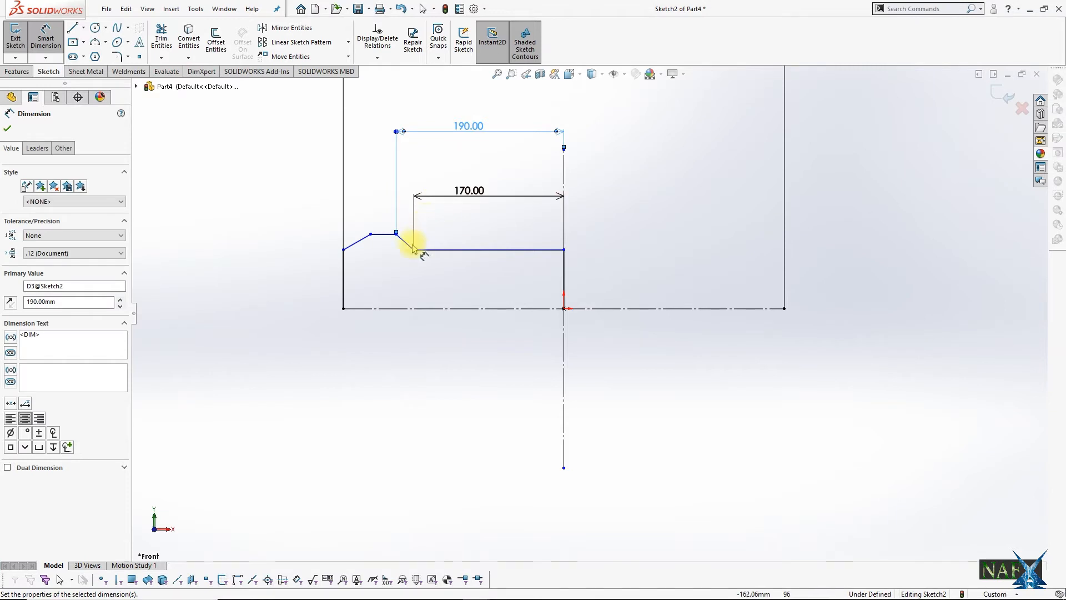
Step: Dimension the vertical height of both sloped edges of the raised section to 20 mm
left_click(404, 241)
left_click(441, 245)
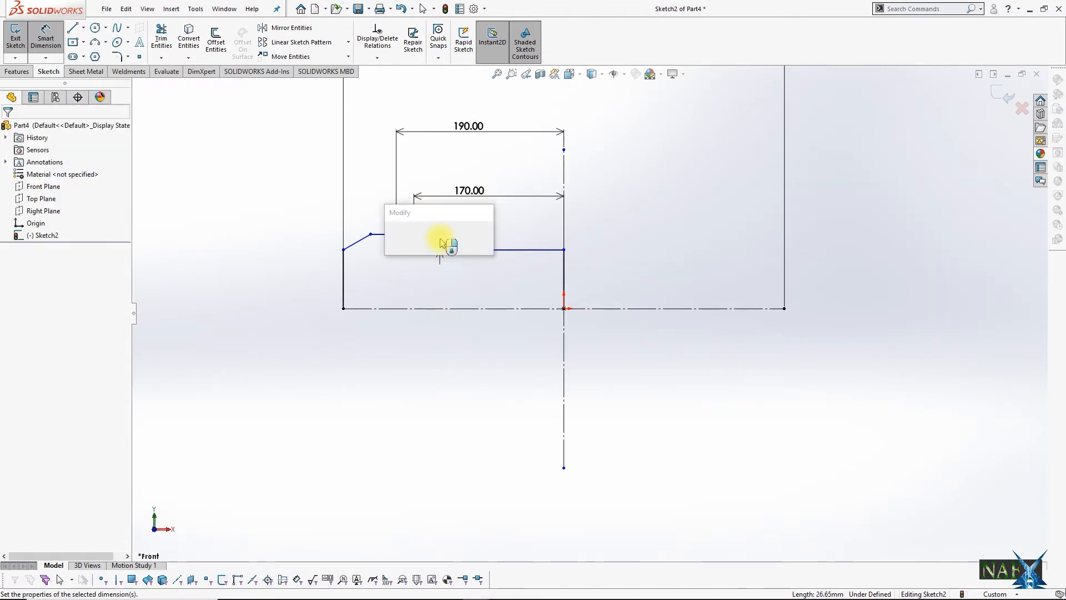
type("20")
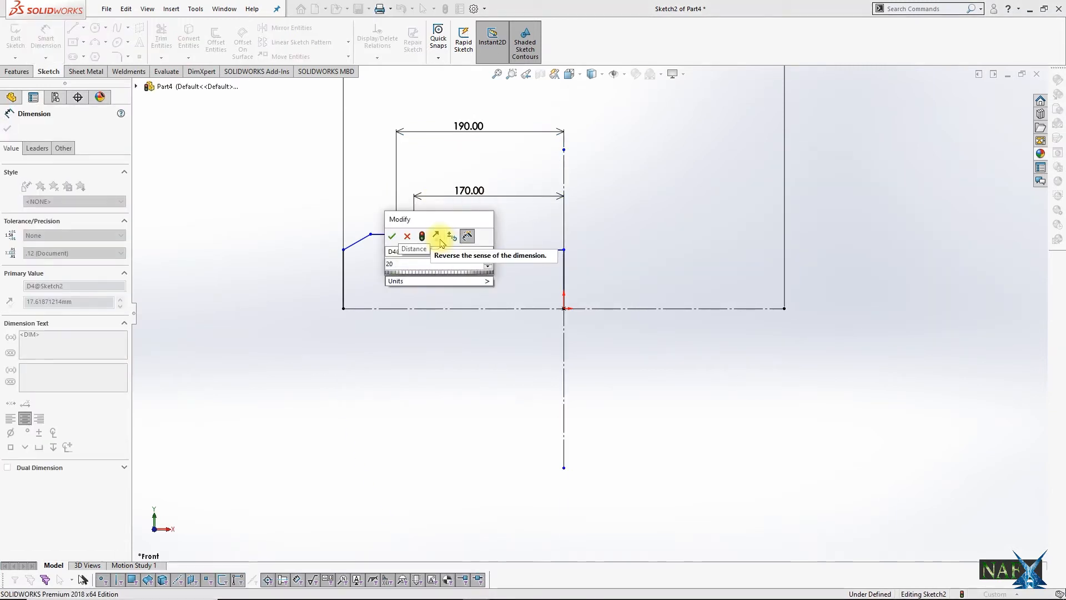
key("Return")
left_click(359, 241)
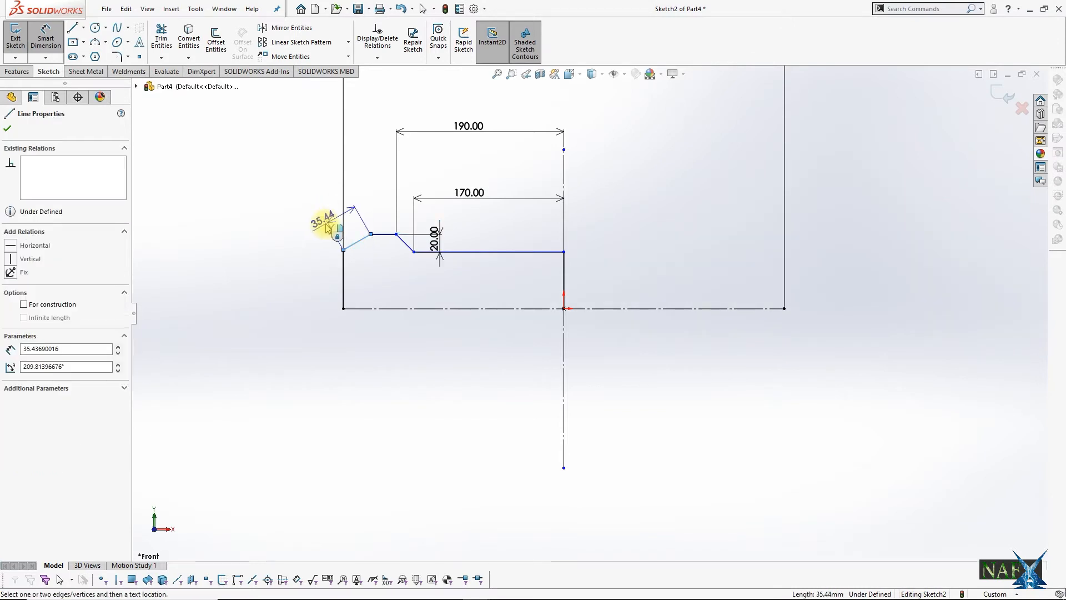
left_click(334, 240)
type("20")
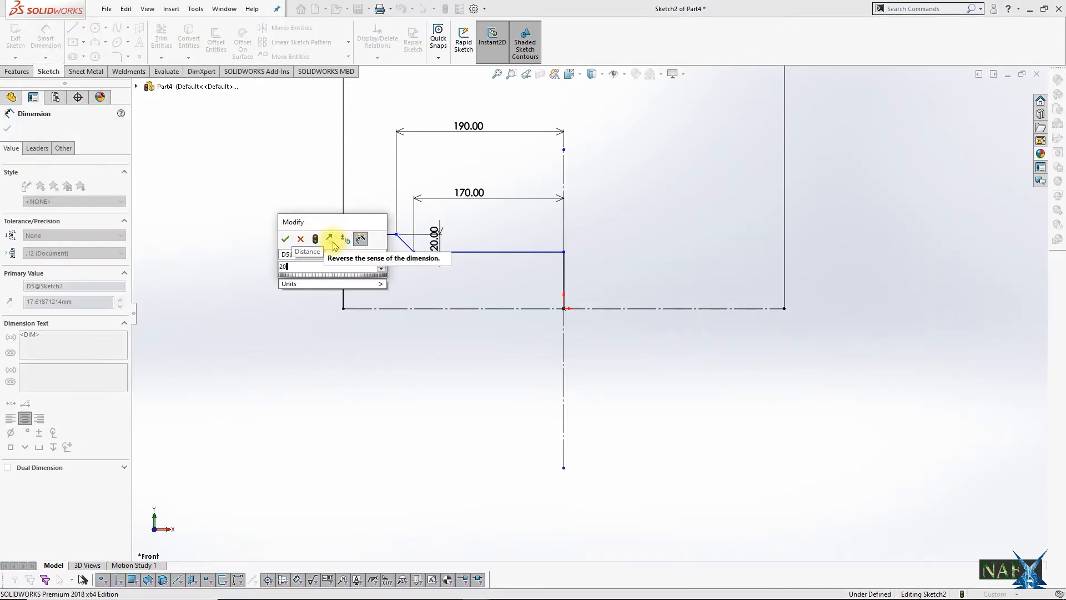
key("Return")
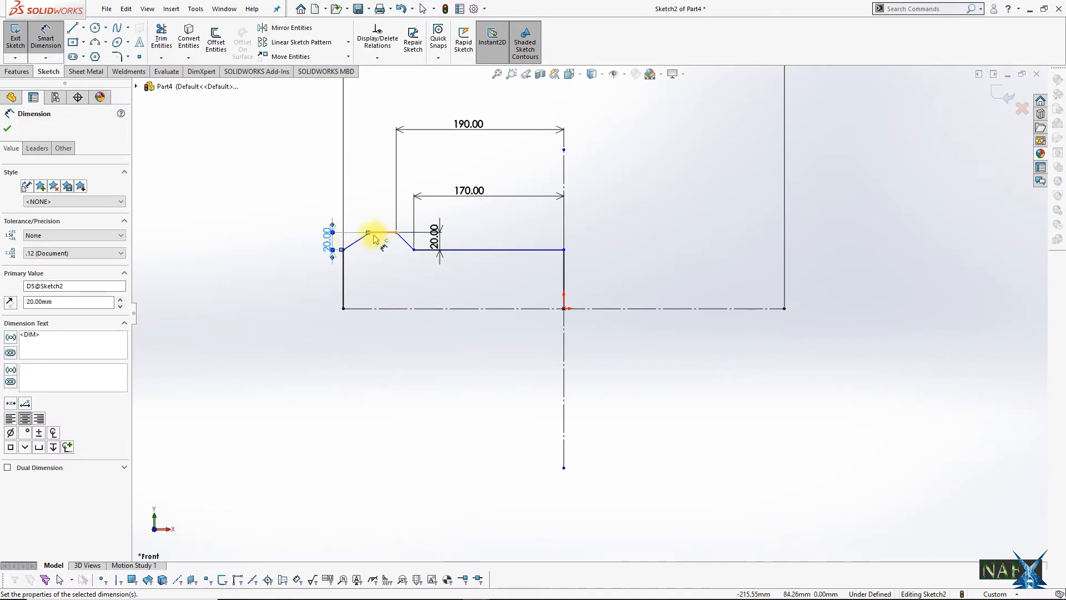
Step: Dimension the raised section's outer corner 230 mm from the vertical centreline
left_click(370, 232)
left_click(564, 314)
left_click(476, 110)
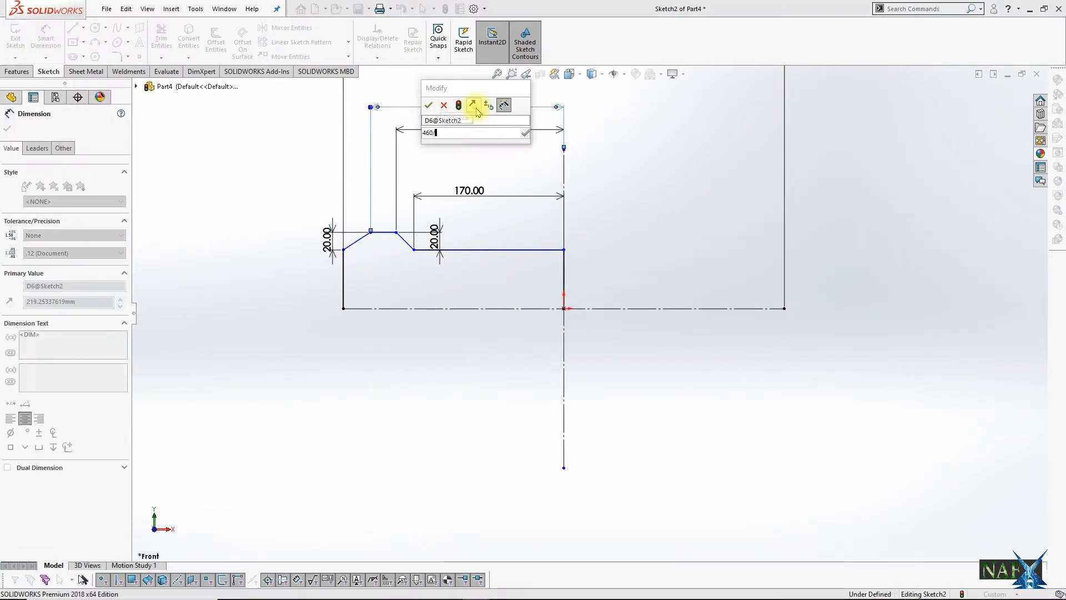
type("230")
key("Return")
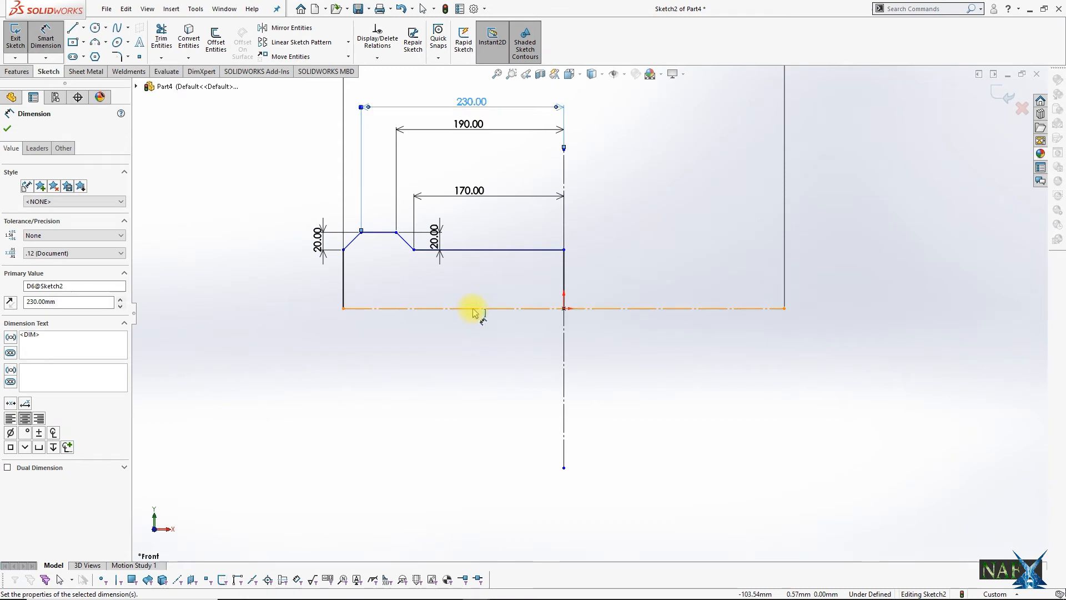
Step: Dimension the inner horizontal edge 90 mm above the horizontal centreline
left_click(473, 310)
left_click(500, 250)
left_click(504, 277)
type("90")
key("Return")
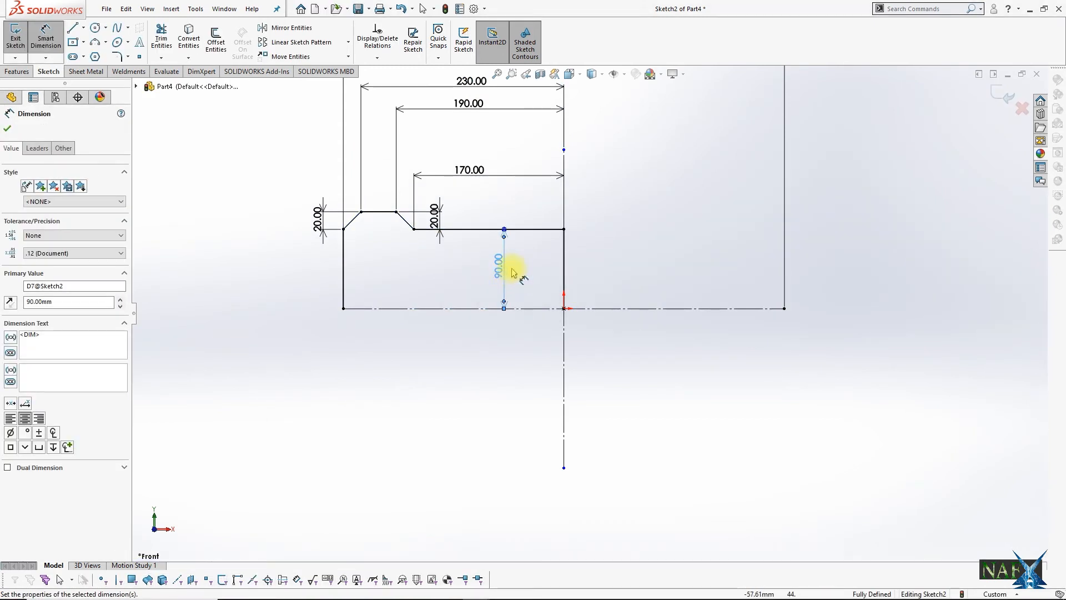
key("Escape")
Step: Make the profile's vertical centre edge a construction line, and mirror the remaining five edges about the horizontal centreline to complete the sketch
left_click(564, 266)
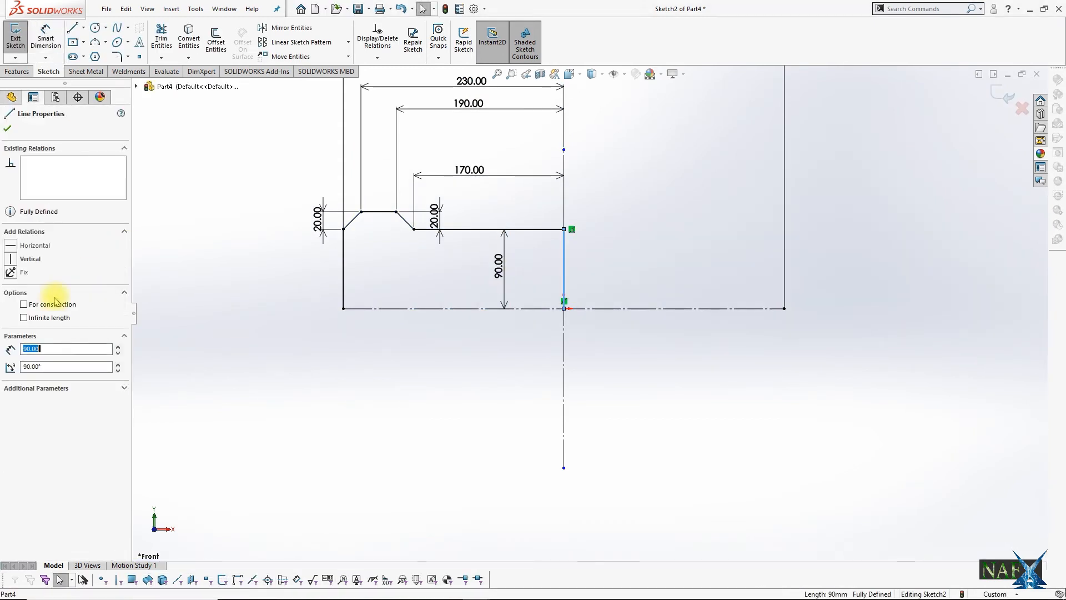
left_click(311, 350)
left_click(283, 28)
left_click_drag(506, 190, 256, 277)
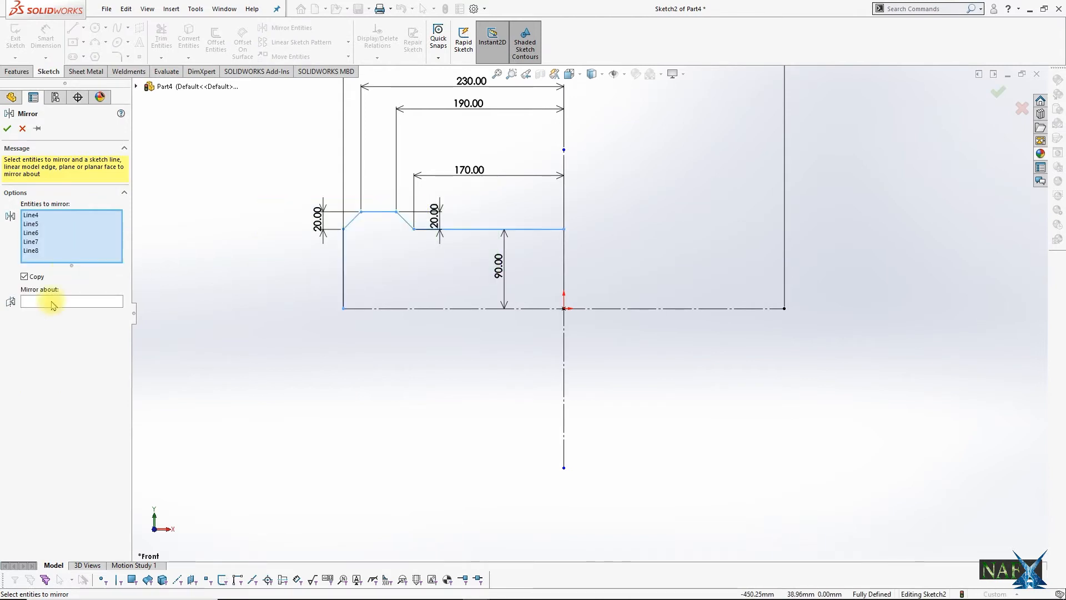
left_click(53, 303)
left_click(425, 308)
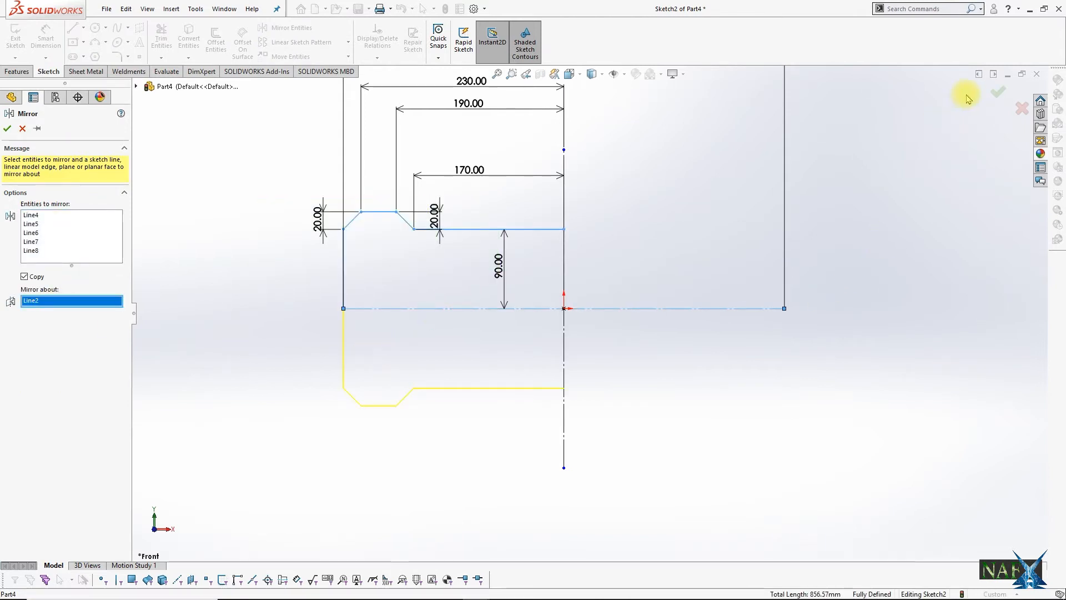
left_click(998, 92)
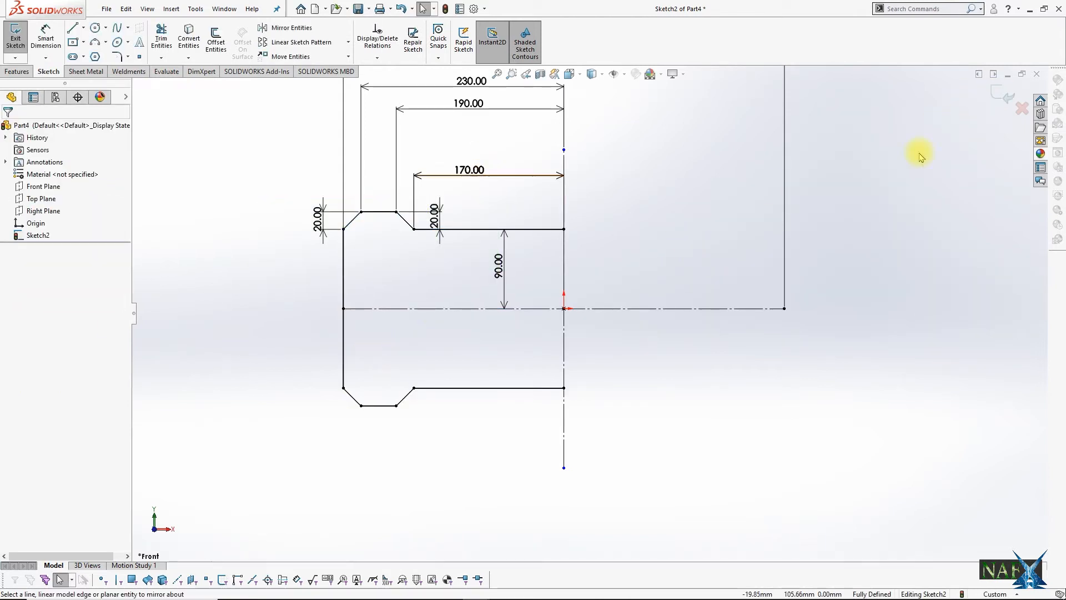
left_click(1000, 94)
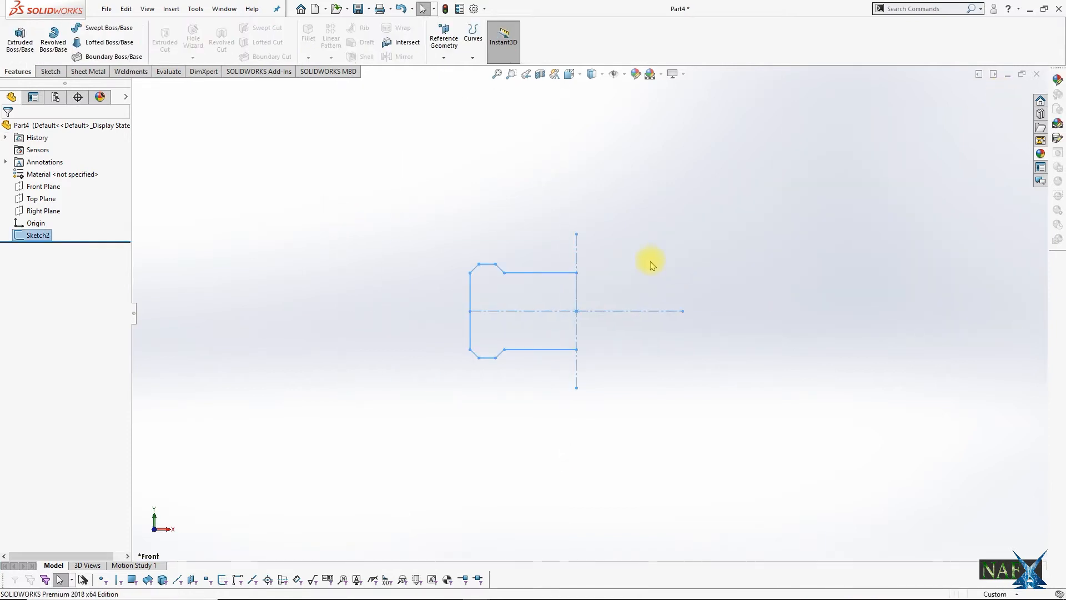
Step: Revolve the profile about the vertical centreline into a solid wheel, letting the open sketch be closed automatically
left_click(53, 38)
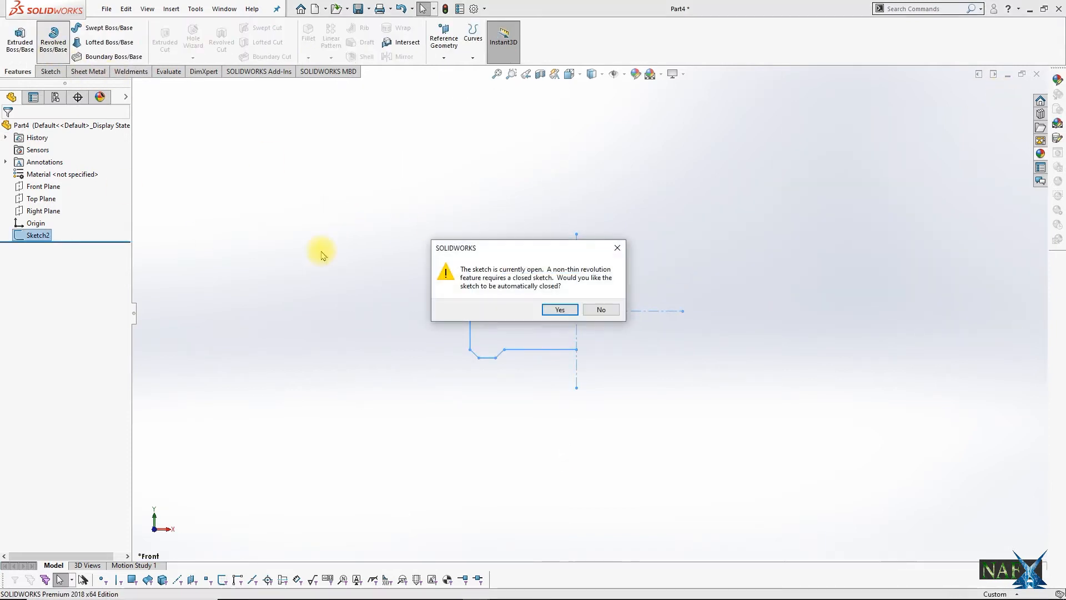
left_click(556, 309)
left_click(597, 336)
middle_click_drag(597, 336, 714, 457)
left_click(997, 92)
key("ctrl+7")
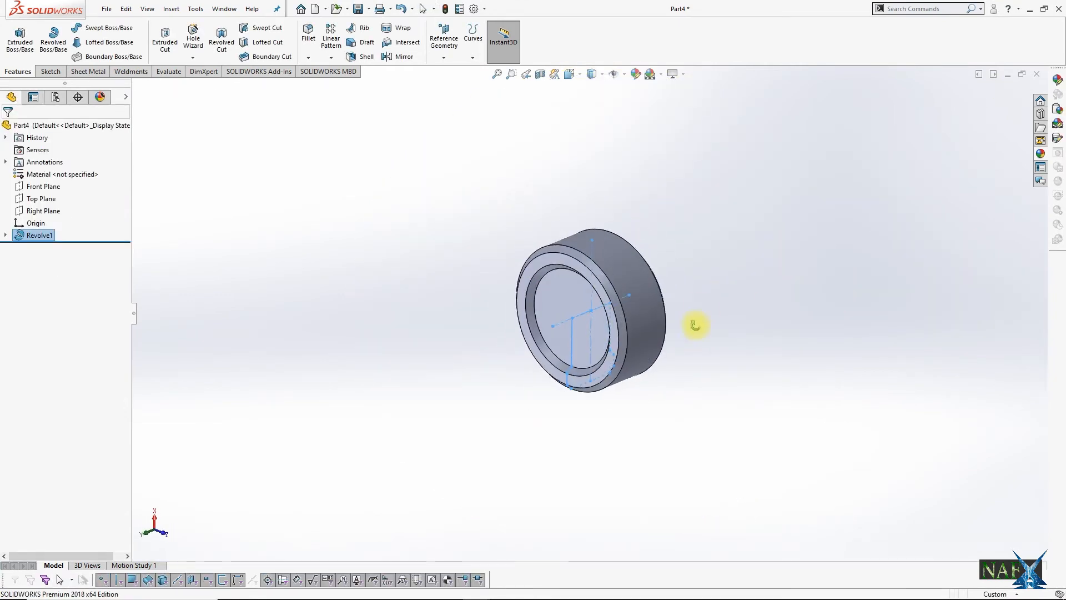
Step: Assign AISI 304 as the part's material
left_click(695, 322)
right_click(79, 177)
left_click(116, 361)
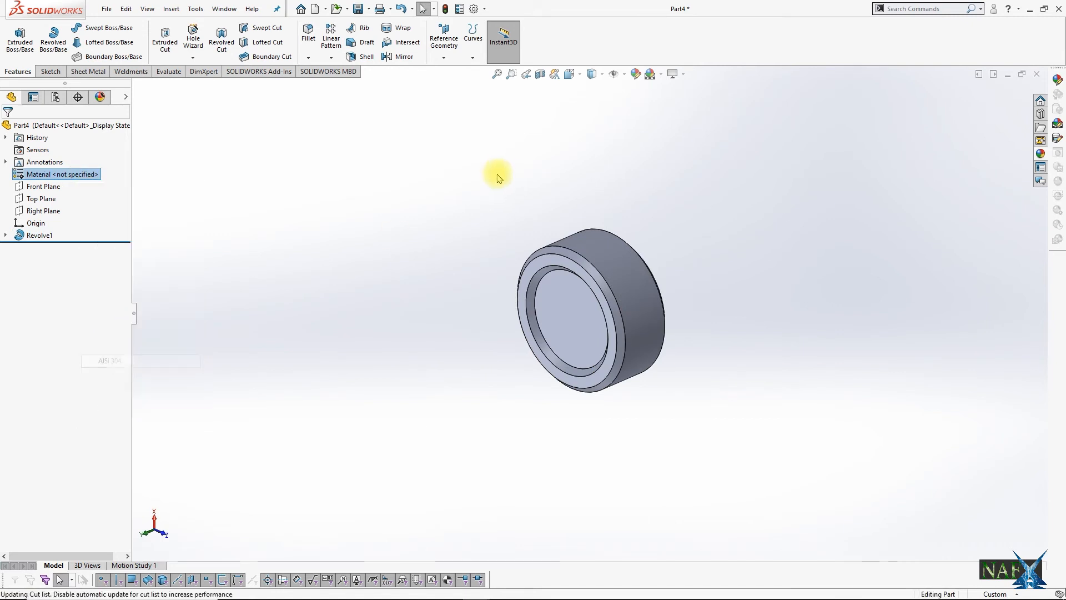
Step: Start a sketch on the wheel's recessed circular face and draw a circle about 179 mm in diameter centred on the origin
left_click(595, 318)
left_click(645, 284)
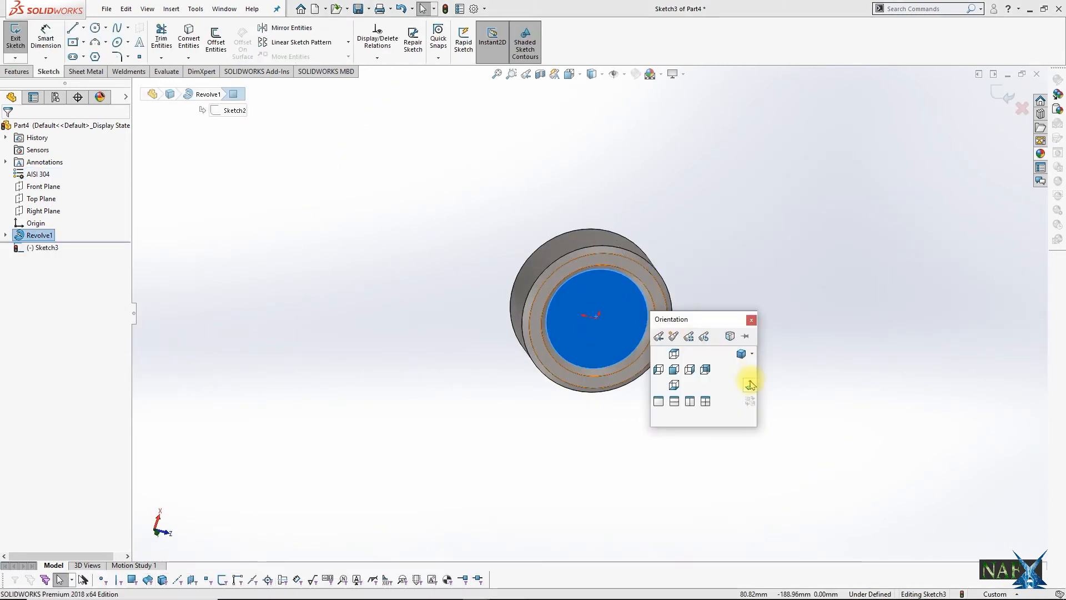
left_click(94, 27)
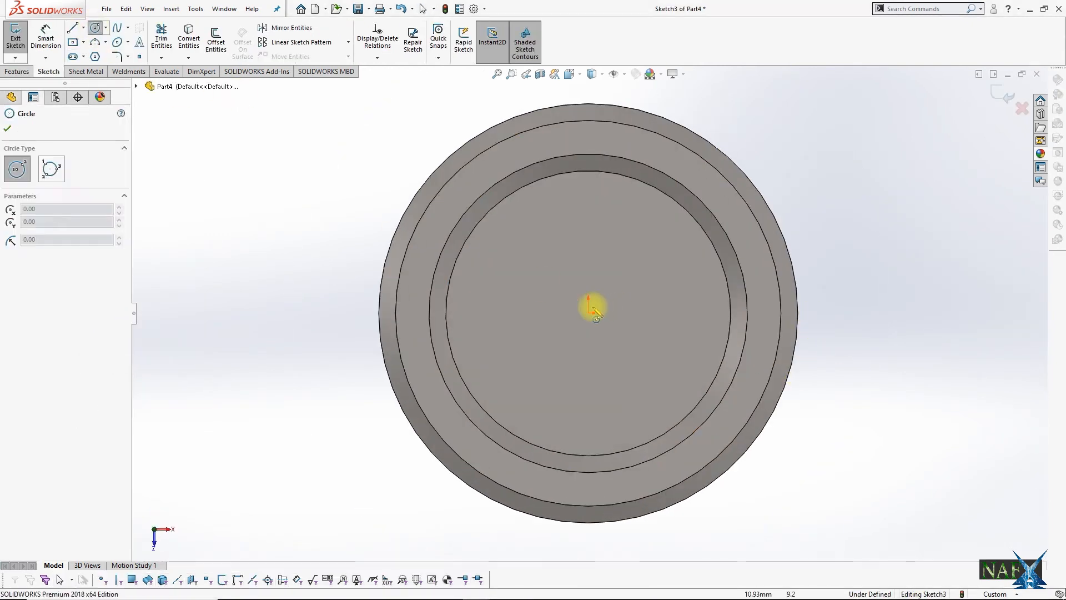
left_click(588, 313)
left_click(618, 381)
Step: Set the circle's diameter to 200 mm and convert it to construction geometry
left_click(46, 37)
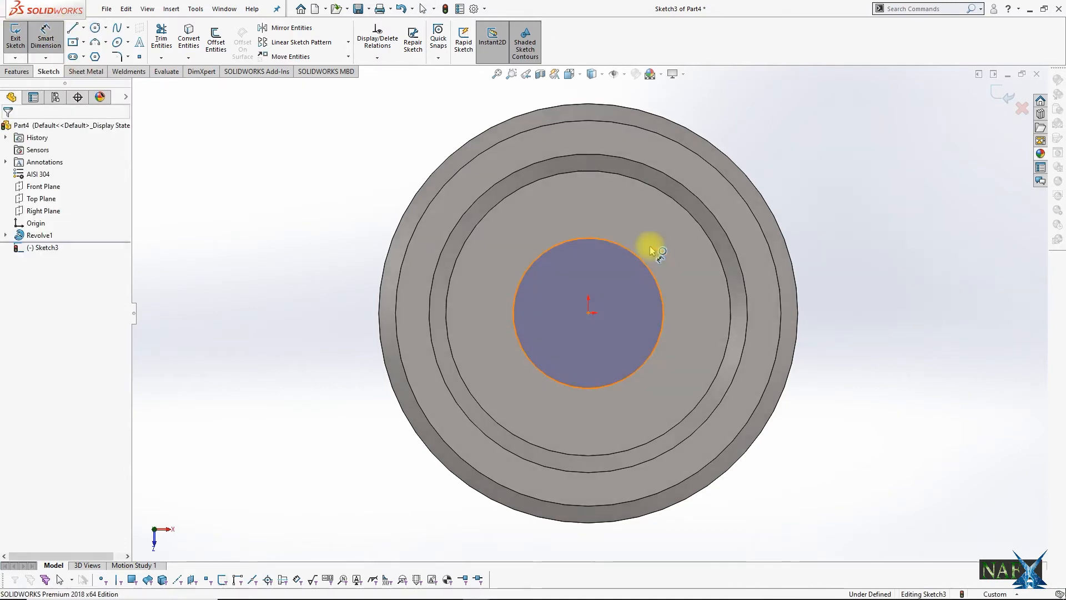
left_click(614, 238)
left_click(741, 195)
type("200")
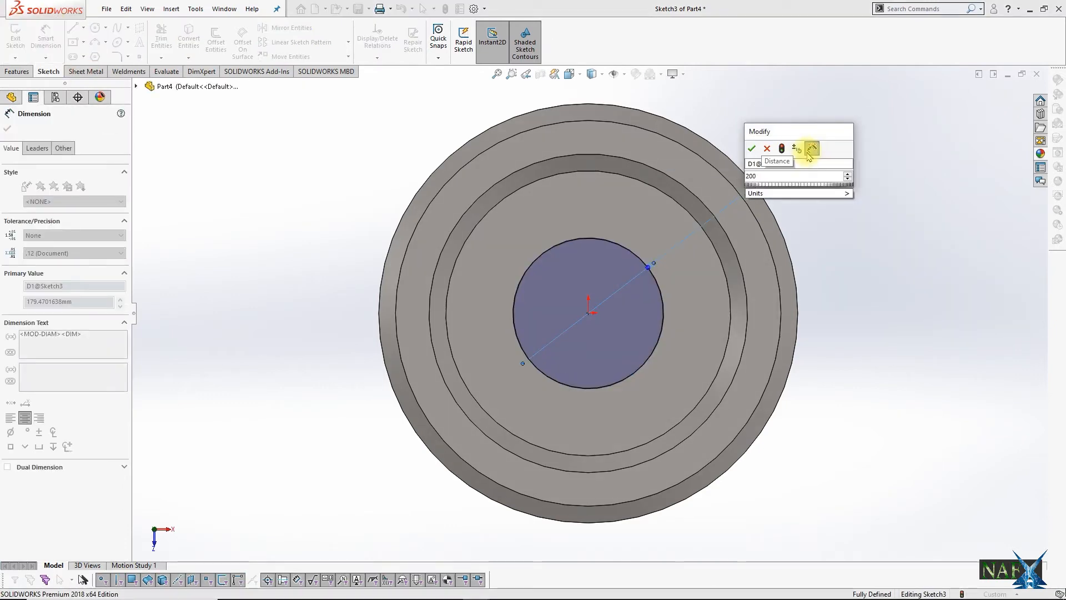
key("Return")
key("Escape")
left_click(543, 243)
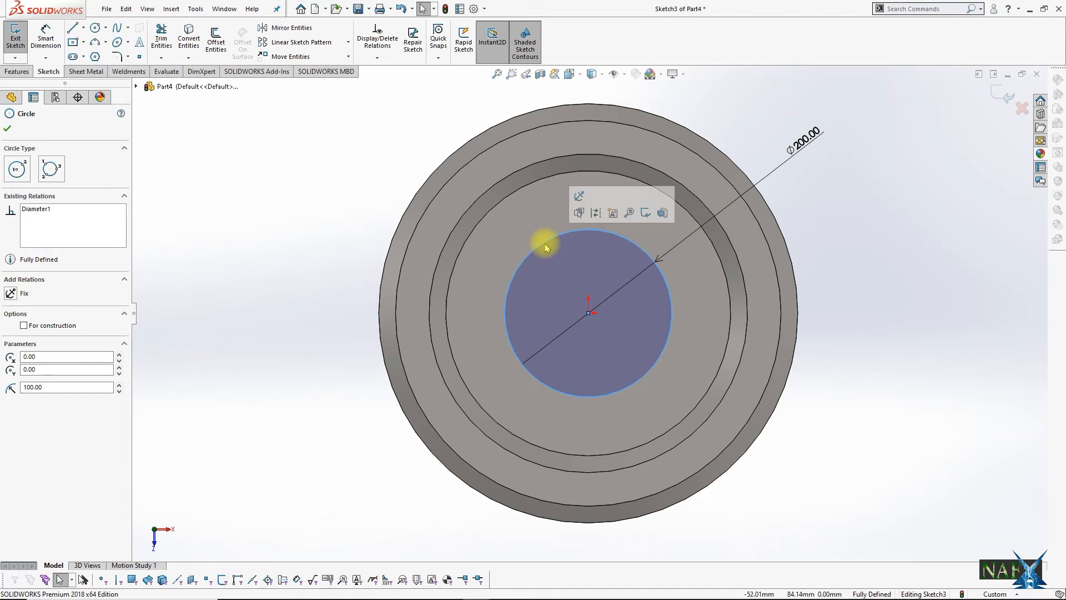
left_click(24, 325)
left_click(182, 140)
Step: Sketch a circle centred on the uppermost point of the construction circle and dimension its diameter to 62 mm
left_click(95, 28)
left_click(588, 229)
left_click(601, 247)
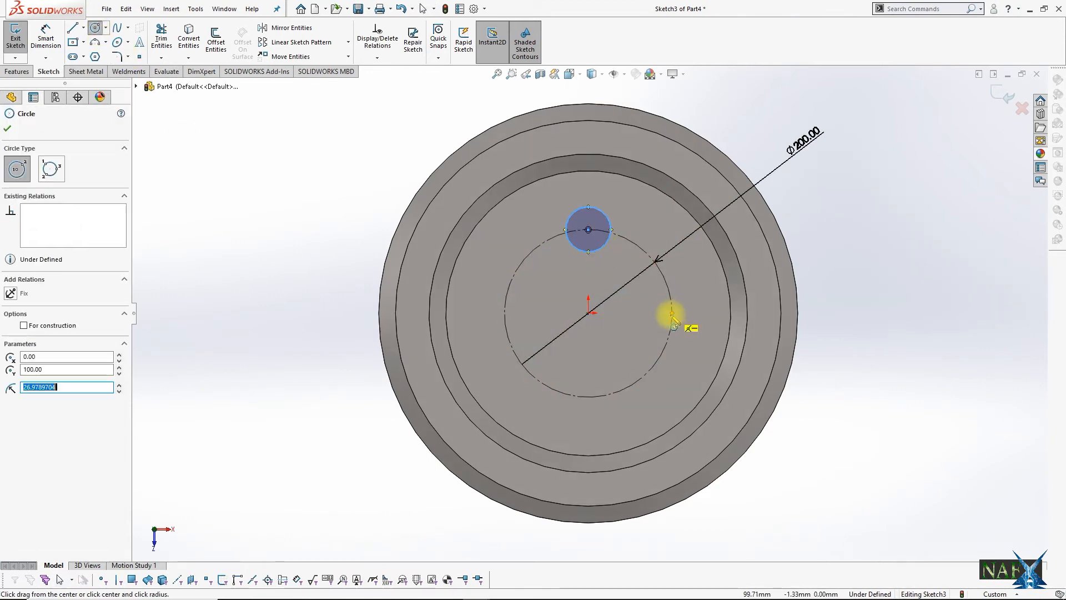
key("Escape")
left_click(46, 38)
left_click(605, 214)
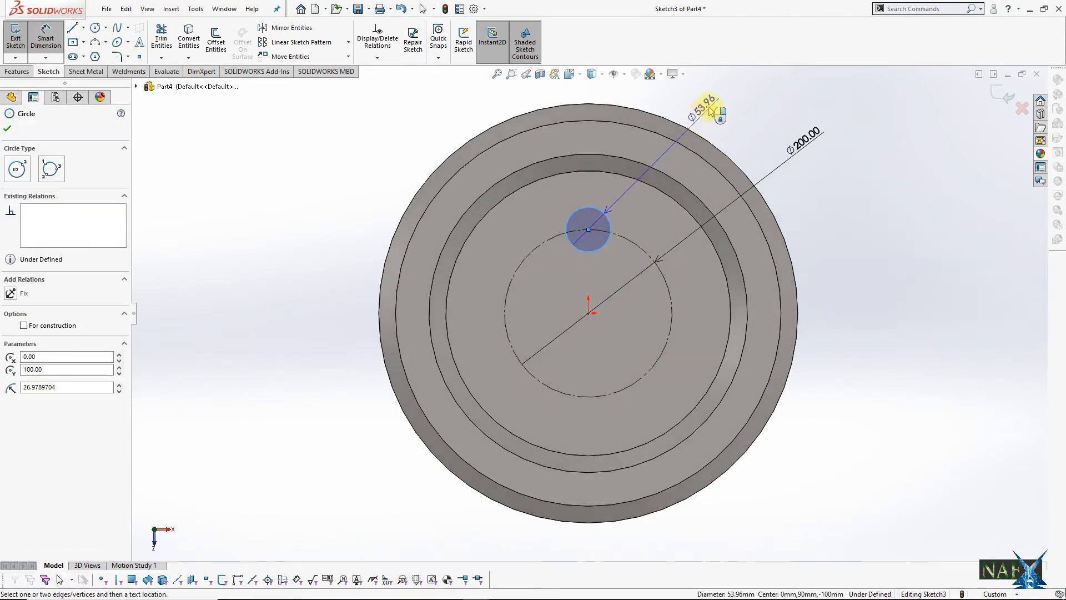
left_click(706, 106)
type("62")
key("Return")
key("Escape")
Step: Pattern the 62 mm circle circularly around the origin with 4 equally spaced instances over 360 degrees, and finish the sketch
left_click(610, 218)
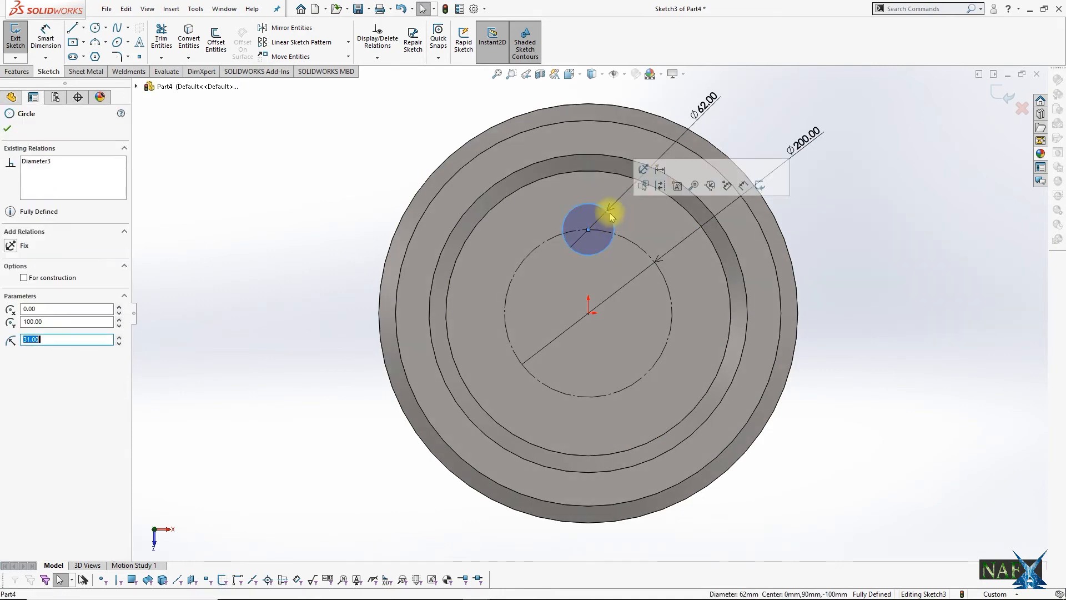
left_click(349, 42)
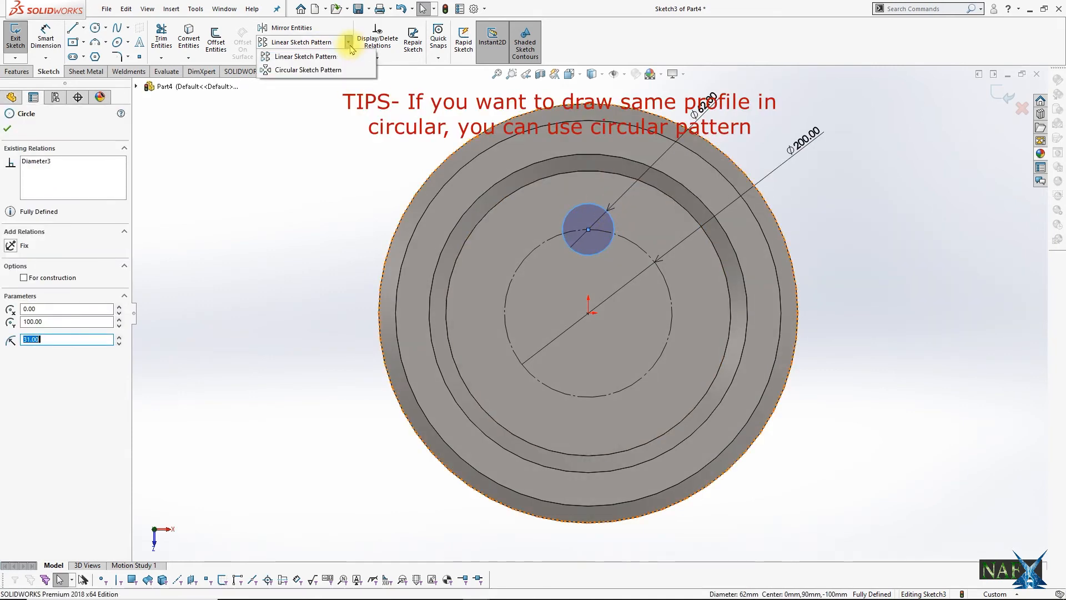
left_click(300, 70)
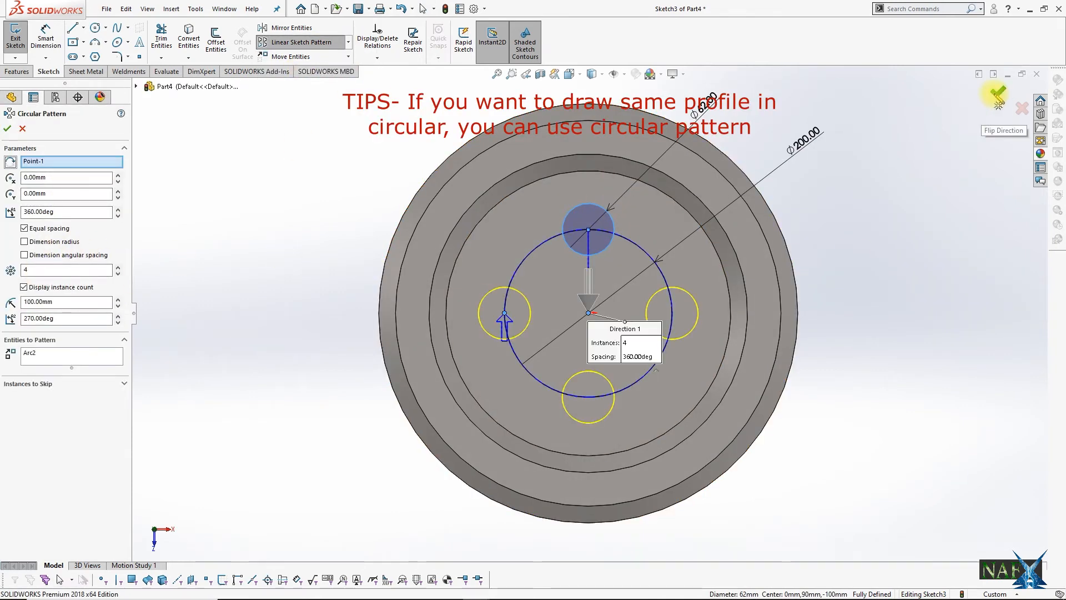
left_click(997, 95)
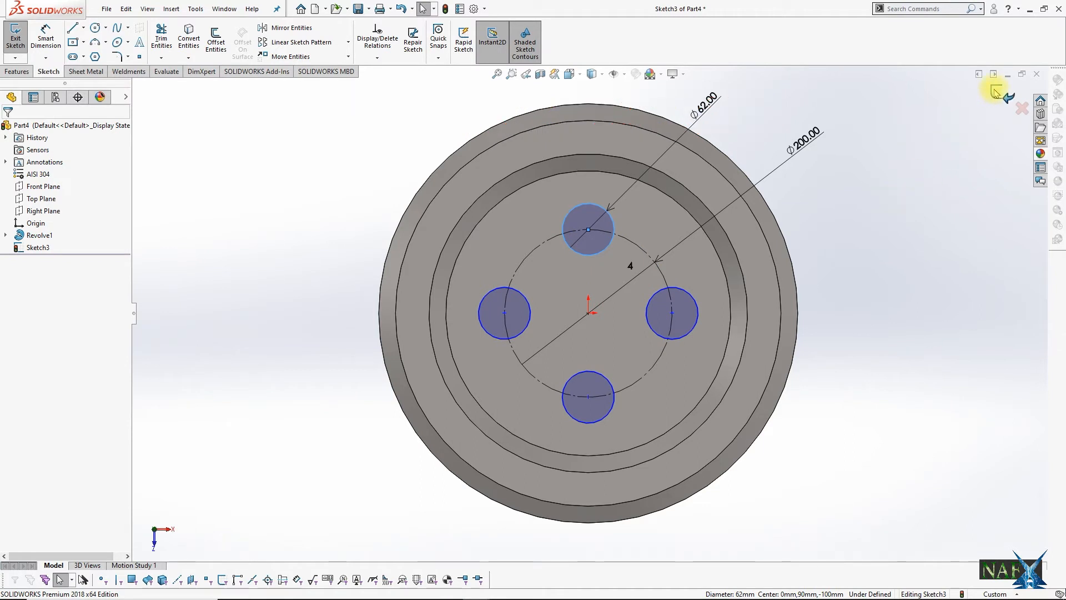
left_click(997, 94)
Step: Extrude-cut the four patterned circles using the Through All - Both end condition
left_click(165, 41)
left_click(56, 196)
left_click(71, 220)
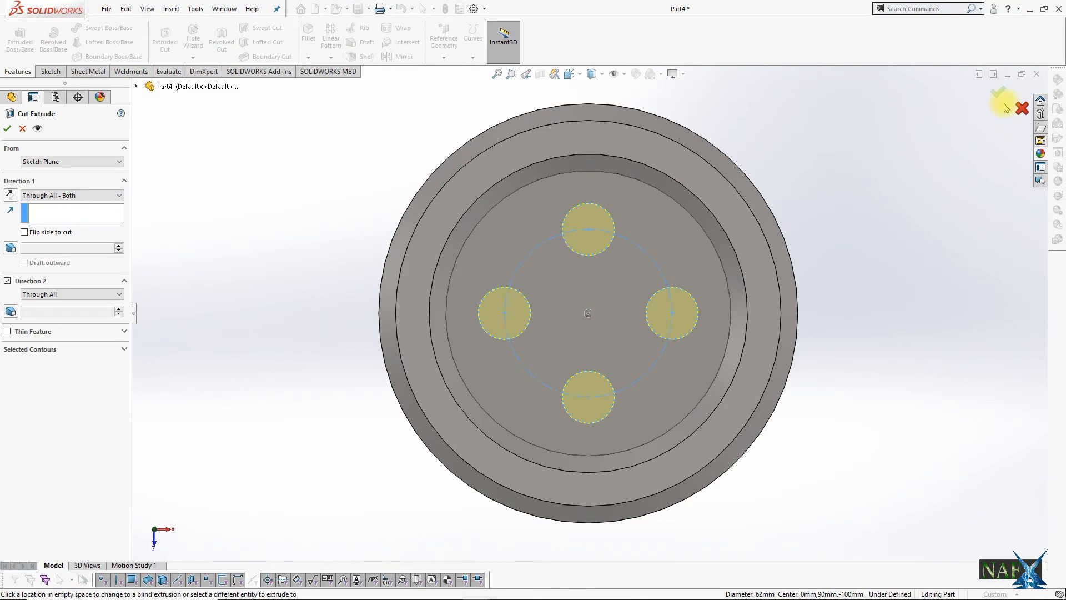
key("Return")
Step: Start a sketch on the recessed face and draw a circle about 65 mm in diameter centred on the origin
mouse_move(697, 347)
middle_mouse_down()
mouse_move(707, 294)
mouse_move(700, 377)
mouse_move(661, 361)
middle_mouse_up()
left_click(605, 329)
left_click(672, 285)
key("space")
left_click(756, 380)
left_click(95, 28)
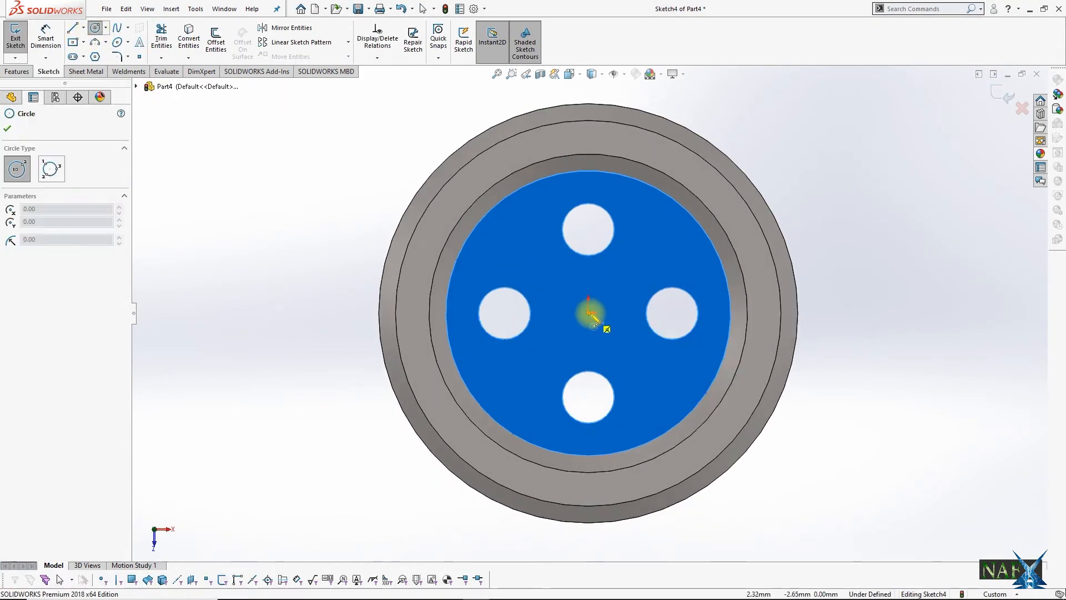
left_click(589, 312)
left_click(607, 326)
key("Escape")
Step: Dimension the central circle's diameter to 75 mm
left_click(46, 37)
left_click(598, 288)
left_click(829, 168)
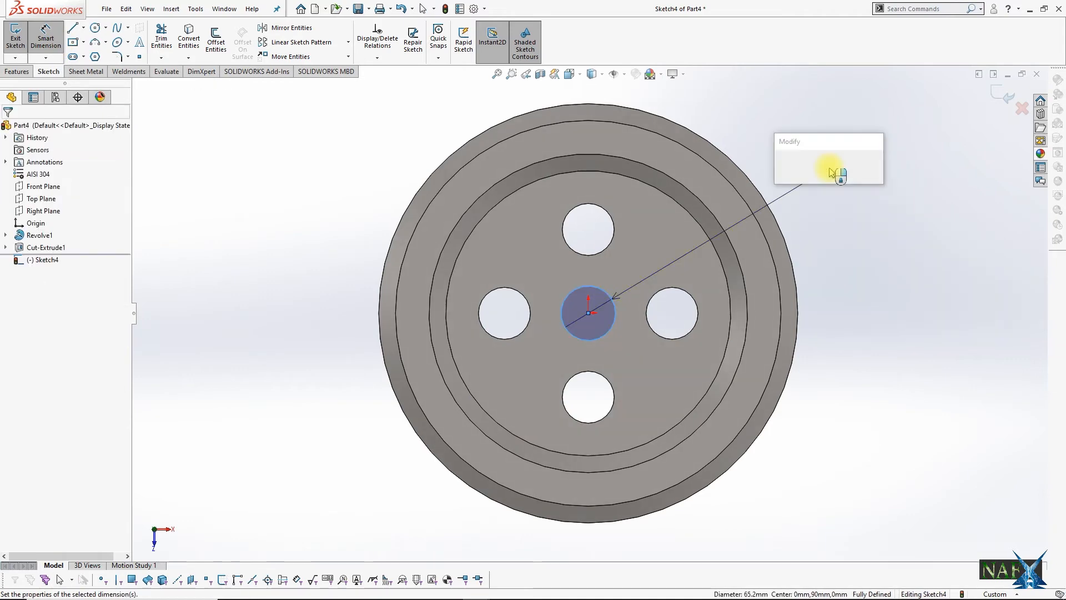
type("75")
key("Return")
Step: Finish the sketch and extrude-cut the central circle through the whole wheel
left_click(16, 40)
left_click(15, 72)
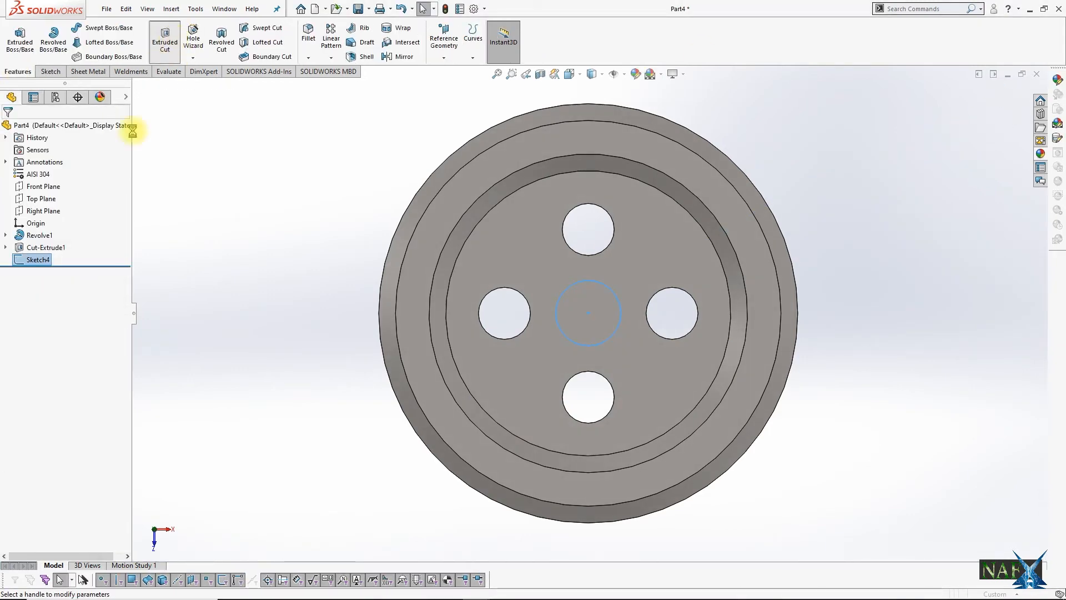
left_click(62, 198)
left_click(60, 212)
left_click(997, 92)
middle_click_drag(769, 186, 694, 252)
key("f")
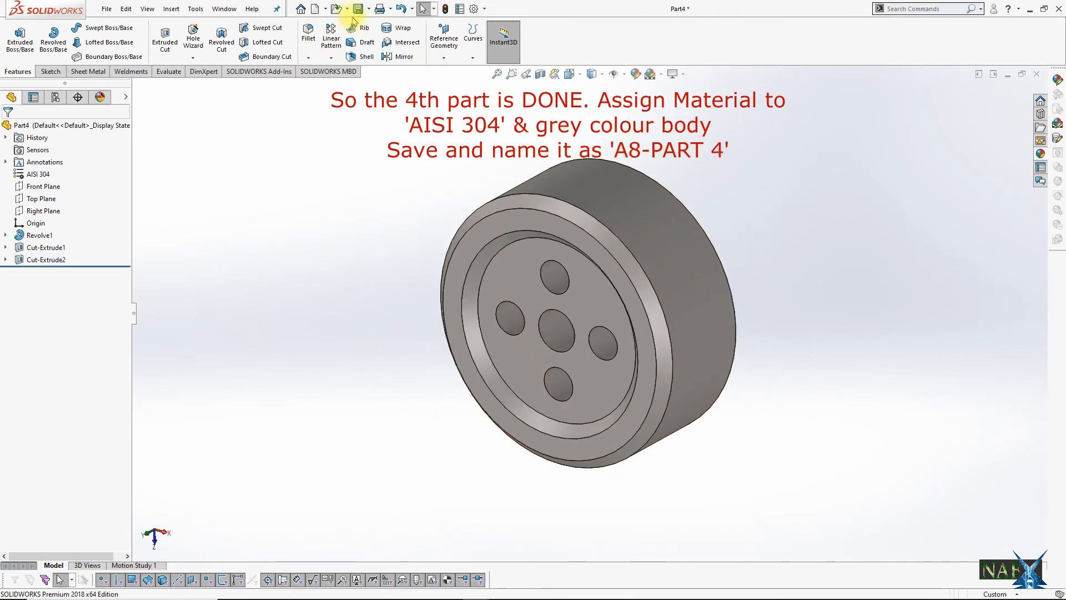
Step: Open the part's polished steel appearance for editing and accept its settings
left_click(100, 97)
left_click(46, 163)
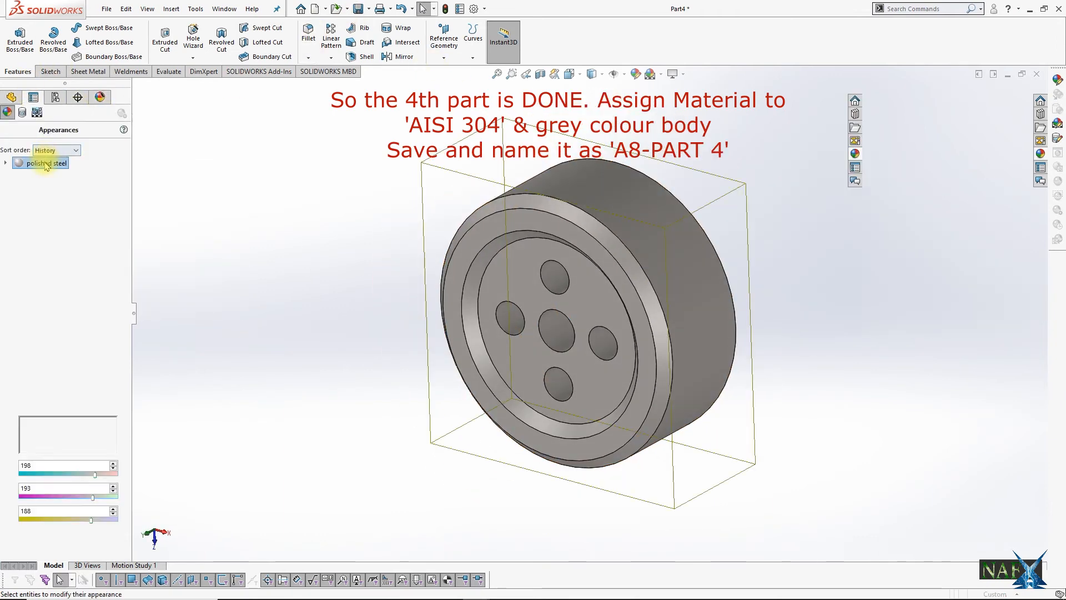
double_click(46, 163)
left_click(7, 129)
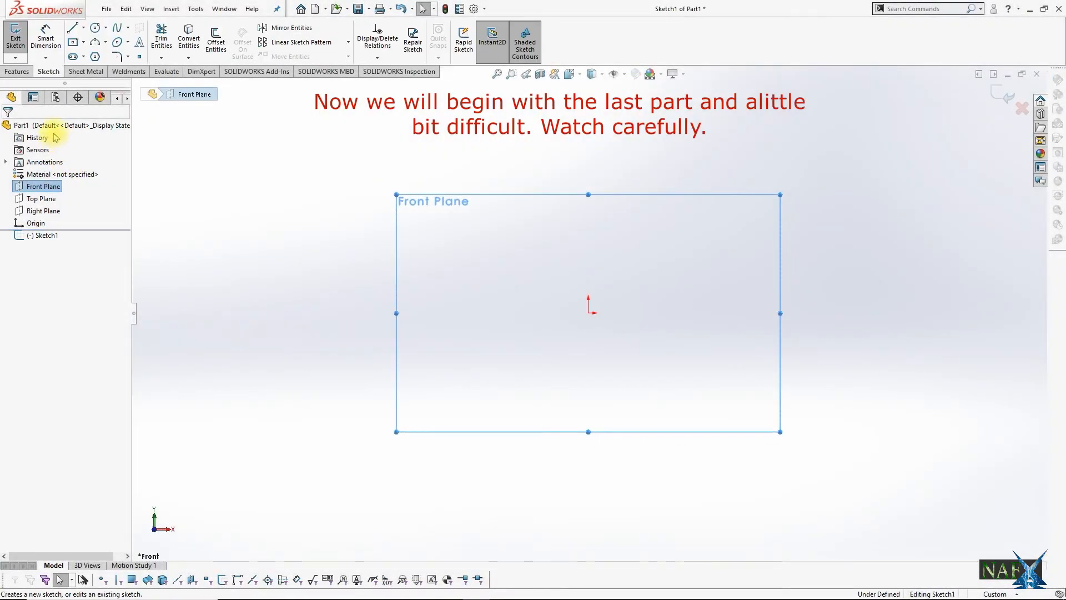
Step: In the new part's Front Plane sketch, draw a horizontal centreline from the origin and dimension its length to 1390 mm
left_click(83, 27)
left_click(91, 67)
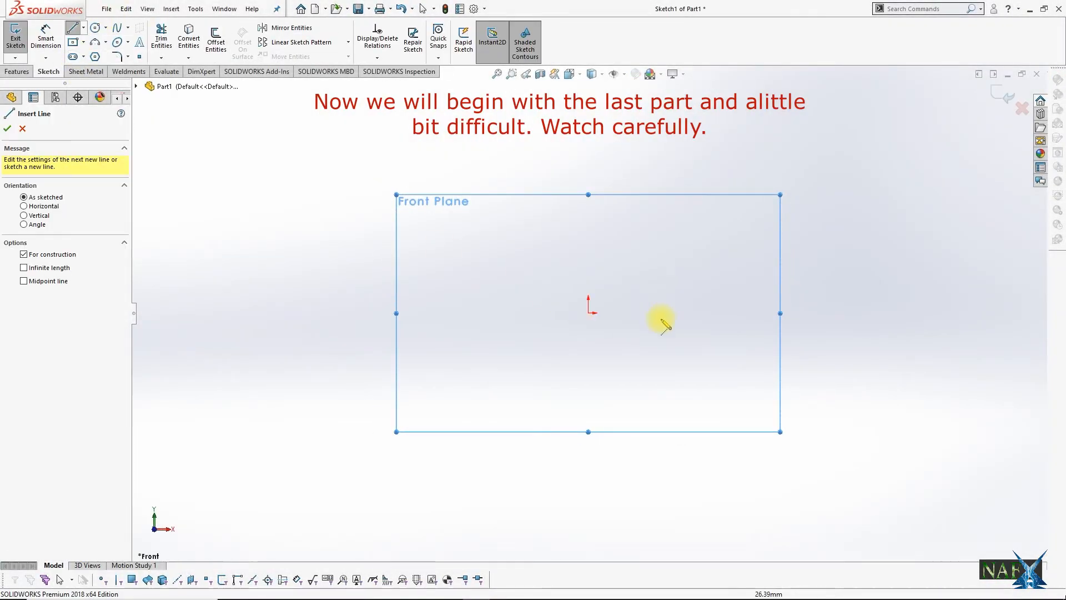
left_click(589, 313)
key("Escape")
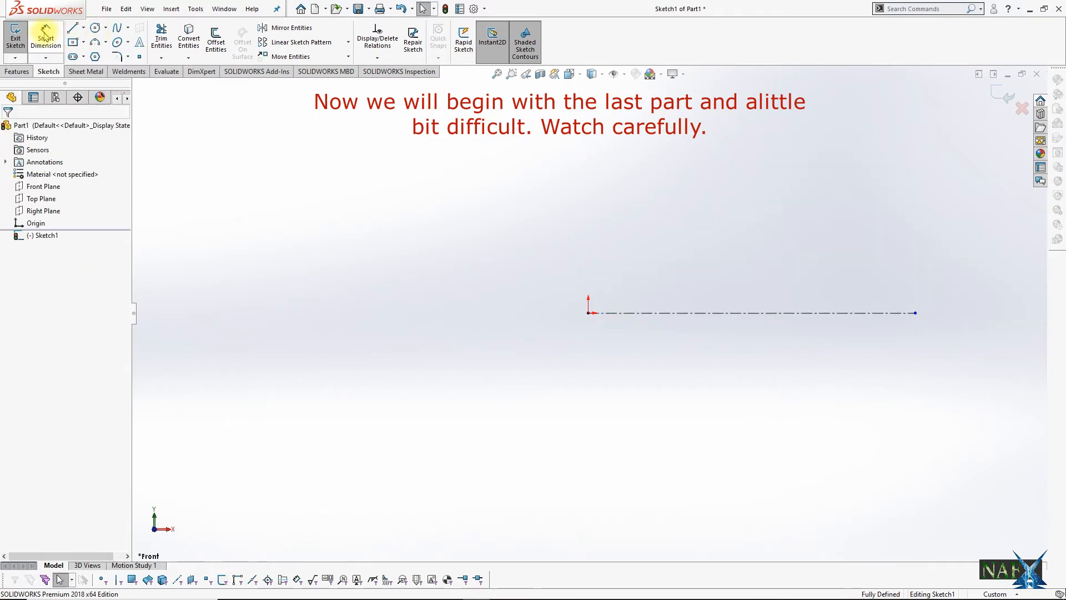
left_click(645, 314)
left_click(690, 393)
type("139")
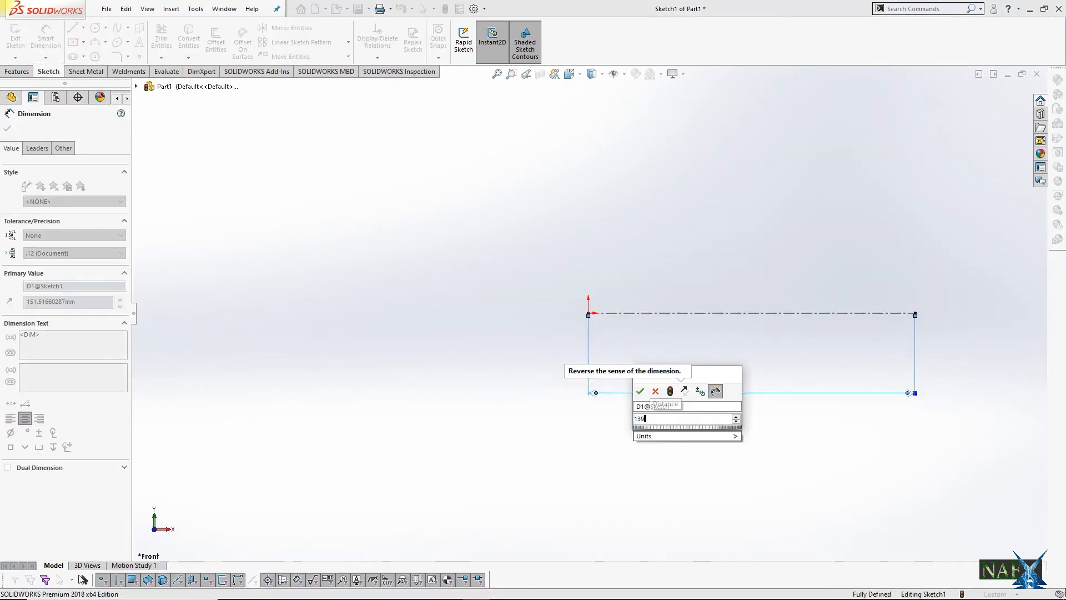
key("Return")
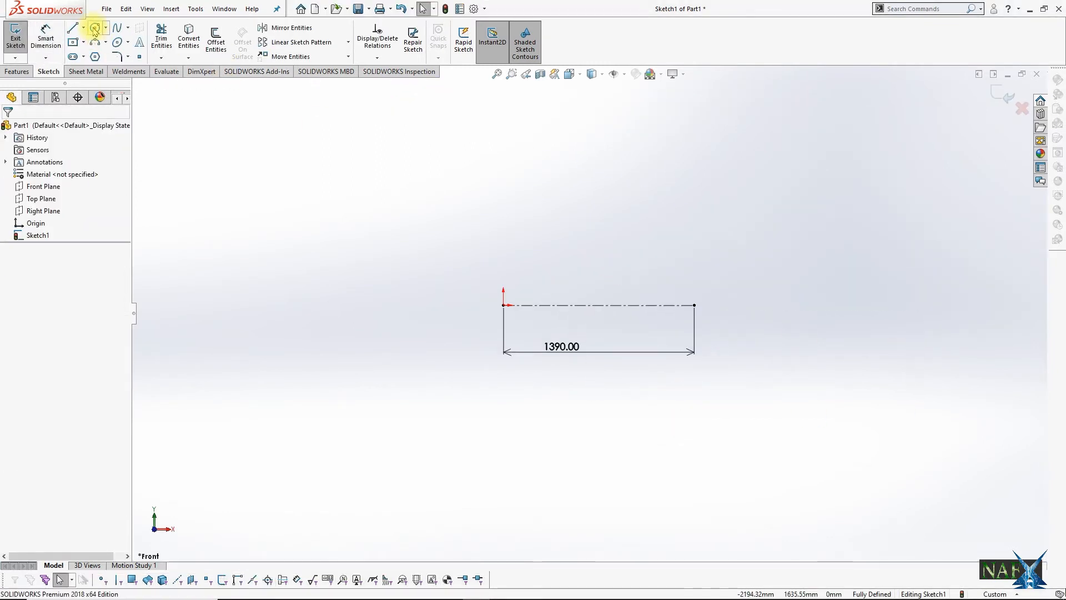
Step: Sketch a circle centred on the centreline's far end and dimension its diameter to 160 mm
left_click(95, 27)
left_click(694, 305)
left_click(724, 324)
key("Escape")
left_click(703, 273)
left_click(743, 229)
type("160")
key("Return")
scroll(680, 301, "down", 6)
key("Escape")
Step: Draw a short horizontal line leftward from the circle, a short vertical, a rising slope about 134 mm long, and a horizontal construction line about 55 mm long
left_click(74, 27)
left_click(573, 298)
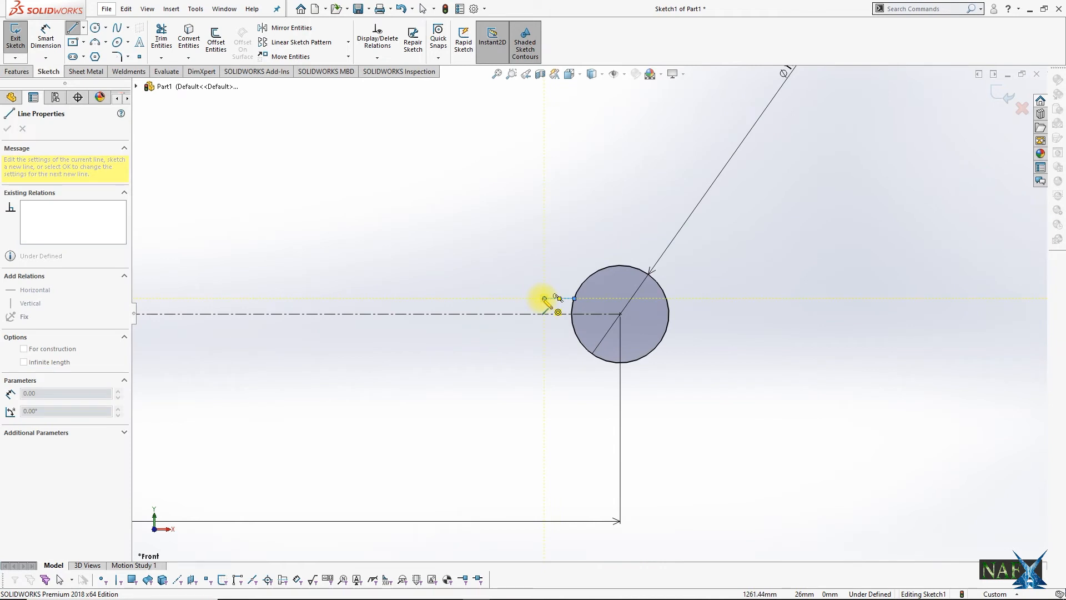
left_click(544, 298)
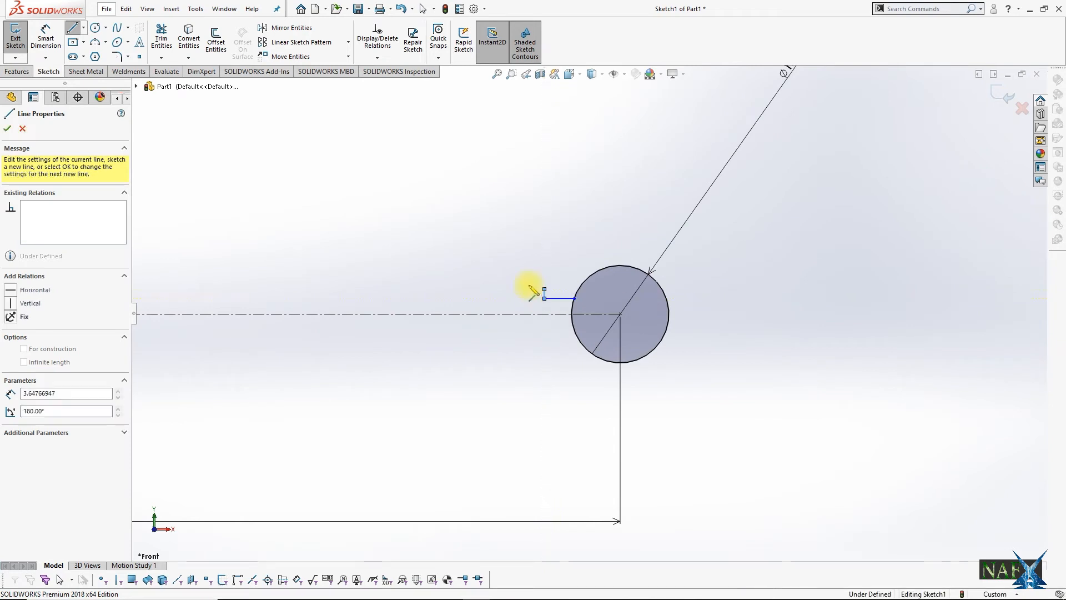
double_click(469, 255)
left_click(435, 256)
Step: Dimension the horizontal construction line at the sloped line's end to 50 mm
left_click(45, 38)
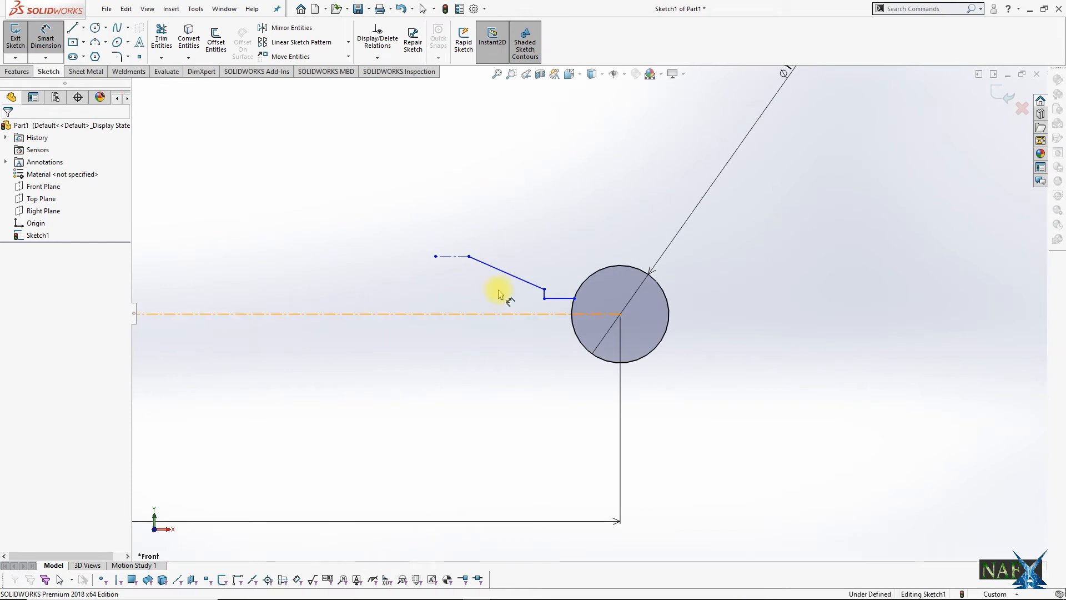
left_click(449, 213)
type("50")
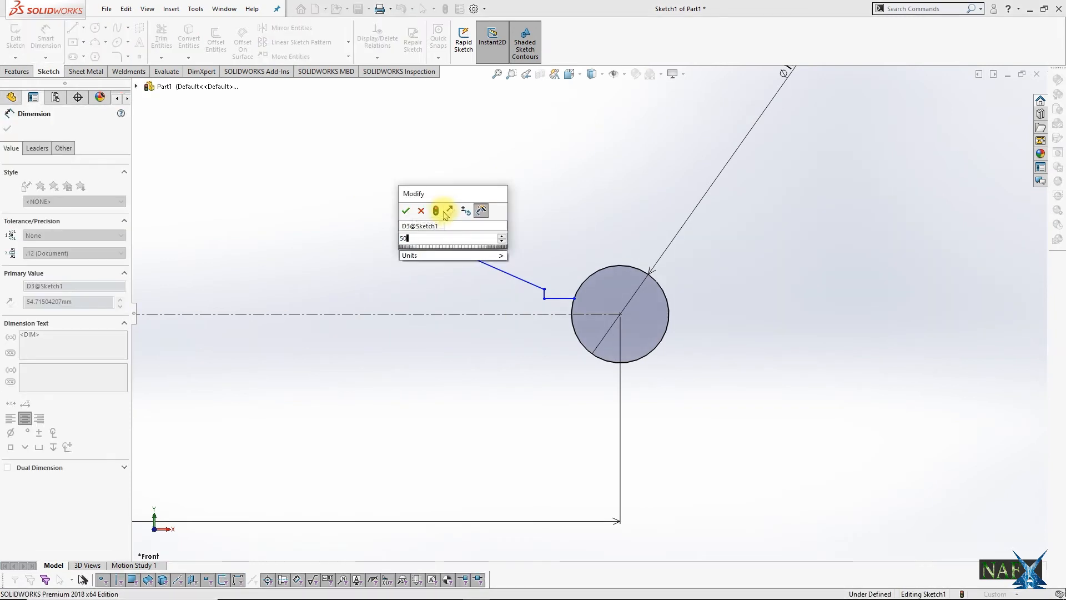
key("Return")
key("Escape")
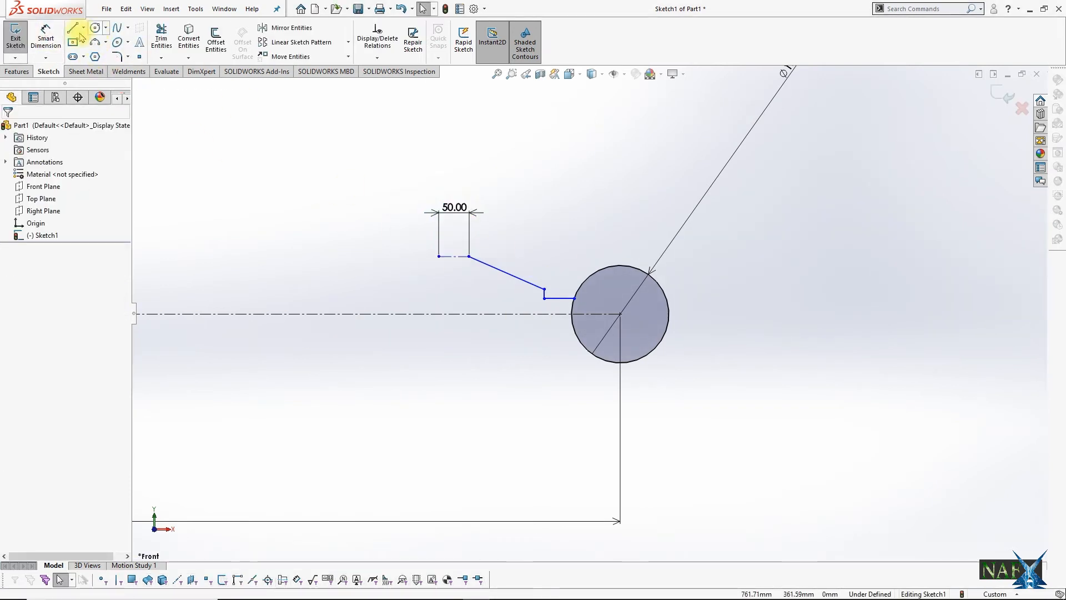
Step: Draw a circle centred on the midpoint of the 50 mm construction line, reaching the sloped line's upper end
left_click(95, 33)
left_click(454, 256)
left_click(469, 256)
Step: Dimension the height of the sloped line's lower end above the centreline to 140/2 mm
left_click(45, 38)
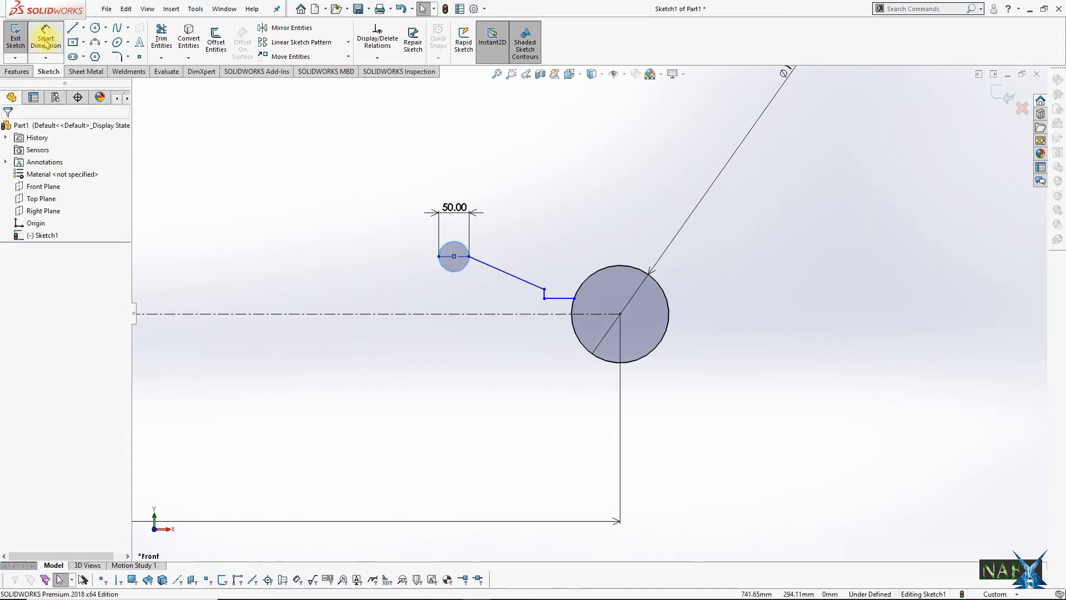
left_click(544, 290)
left_click(513, 312)
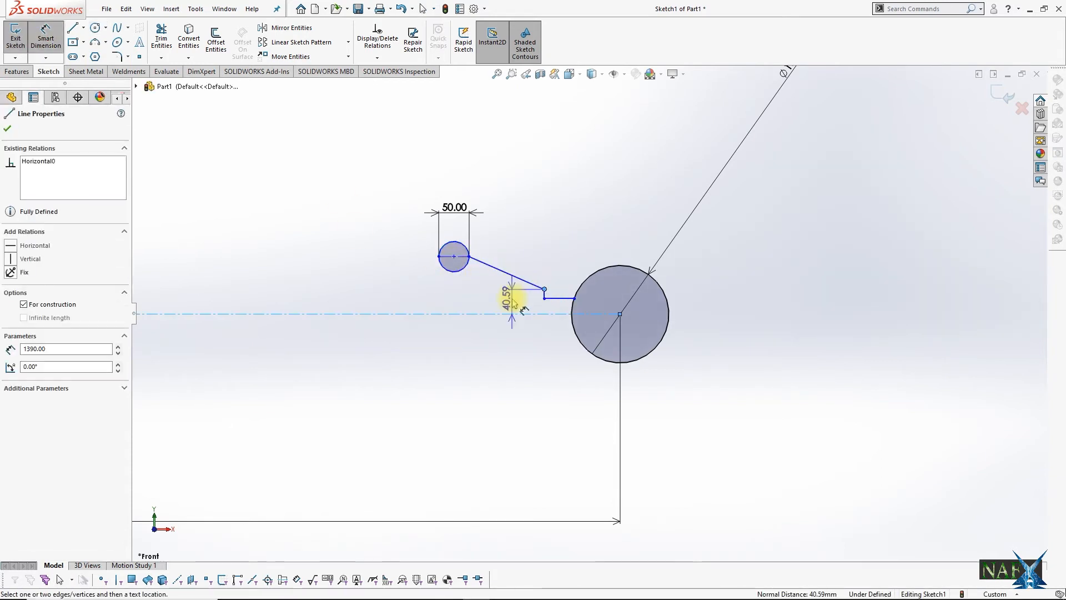
left_click(503, 294)
type("140/2")
key("Return")
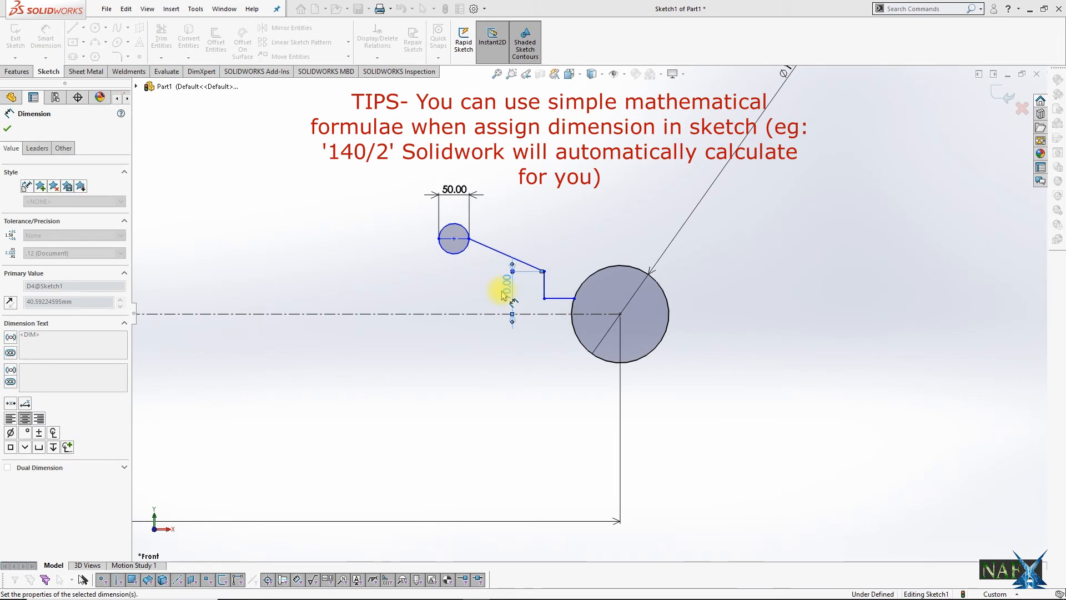
Step: Dimension the height of the small circle's centre above the centreline to 100 mm
left_click(453, 238)
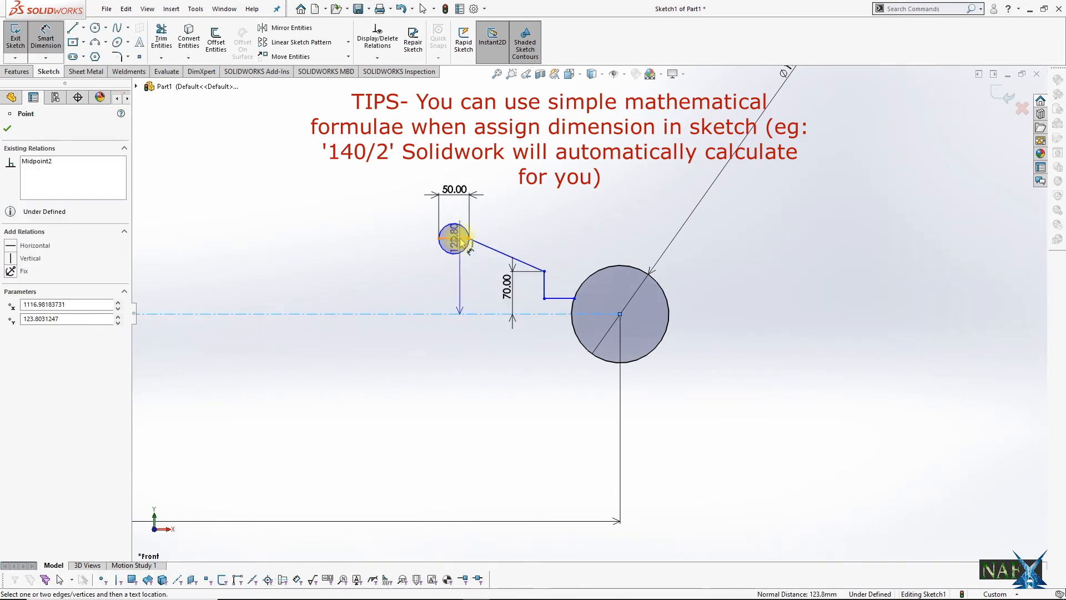
left_click(451, 313)
left_click(438, 286)
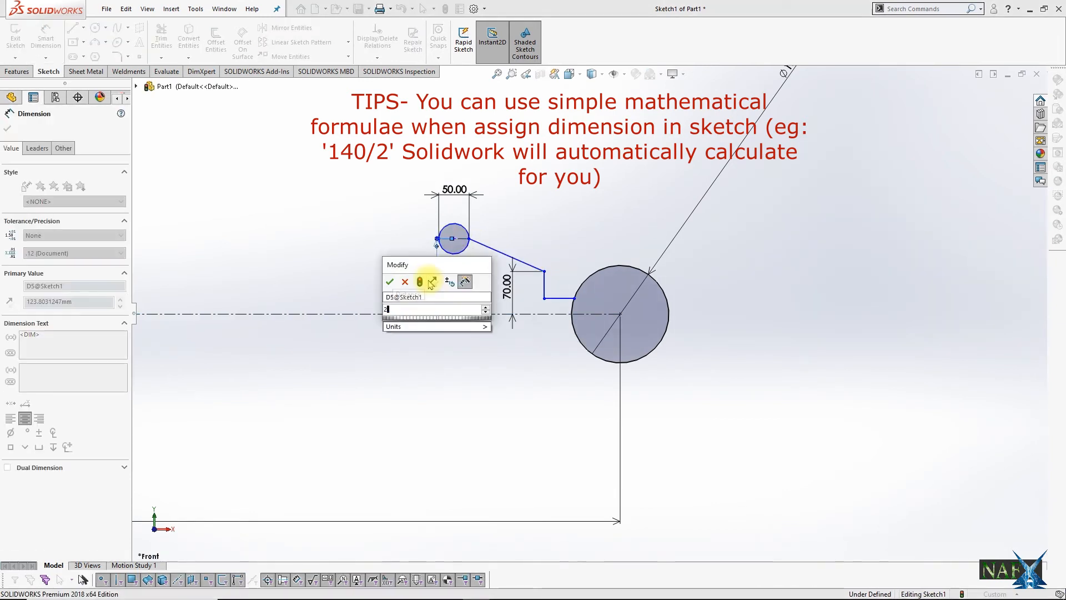
type("100")
key("Return")
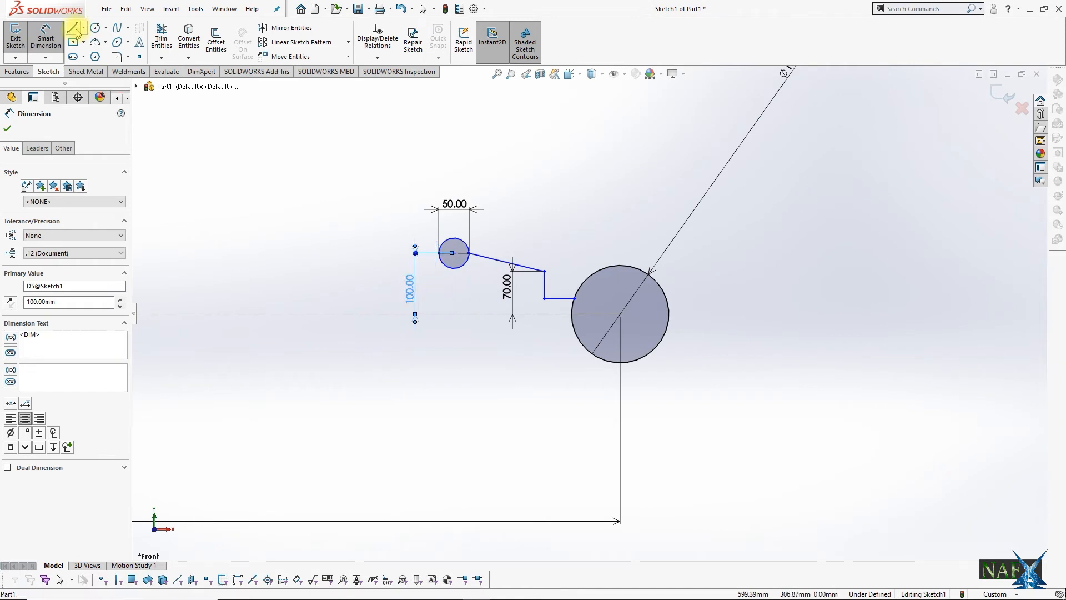
Step: Draw a horizontal line leftward from the small circle and continue it with a short horizontal construction line
left_click(76, 32)
left_click(438, 253)
left_click(393, 252)
key("Escape")
left_click(83, 28)
left_click(96, 54)
left_click(393, 253)
left_click(363, 253)
Step: Draw a circle spanning the new construction line from its midpoint and dimension that construction line to 50 mm
left_click(95, 28)
left_click(378, 253)
left_click(394, 253)
key("Escape")
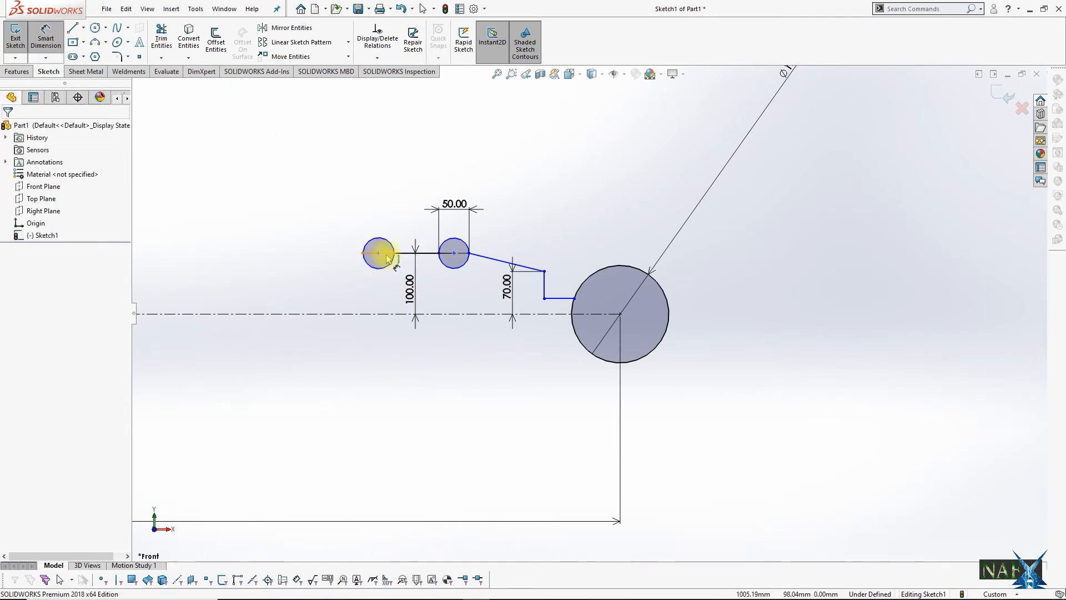
left_click(387, 255)
left_click(381, 211)
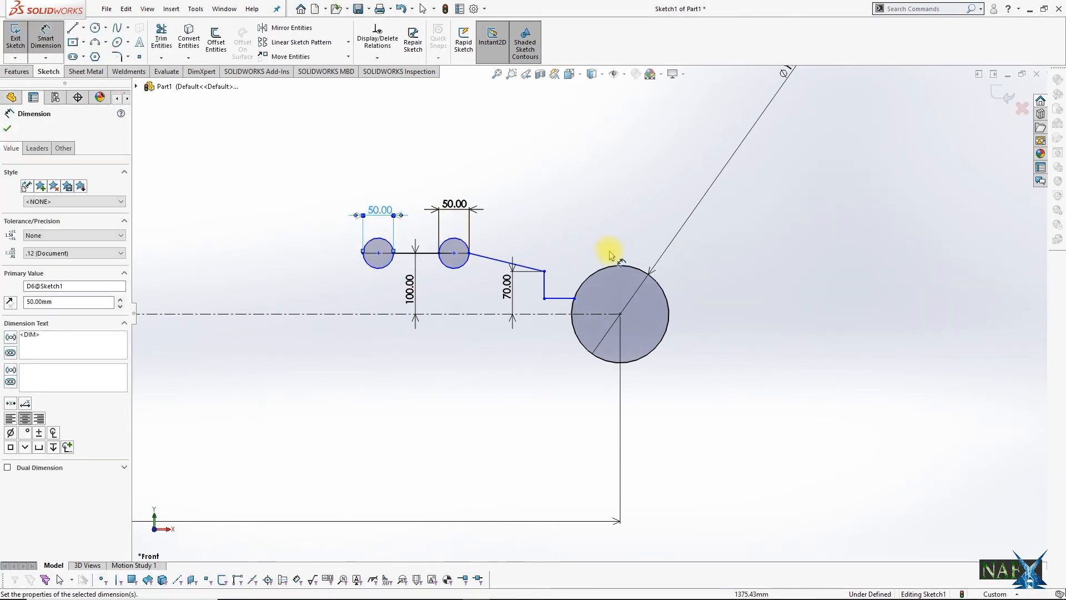
Step: Dimension the short horizontal line beside the large circle to 57 mm and the slope's horizontal span to 150 mm
left_click(559, 298)
left_click(565, 218)
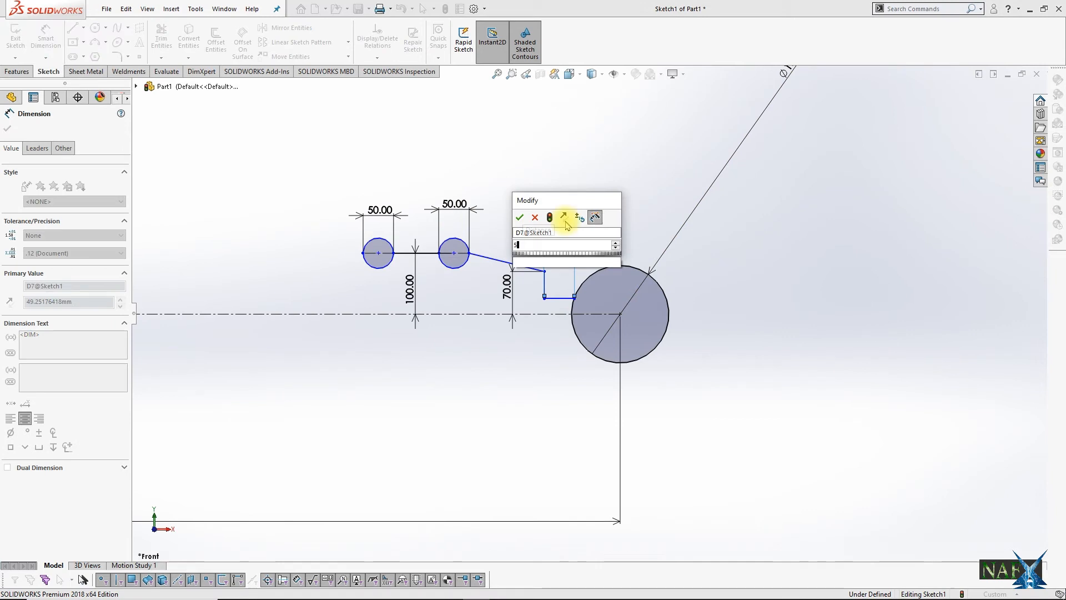
type("57")
key("Return")
left_click(502, 263)
left_click(500, 178)
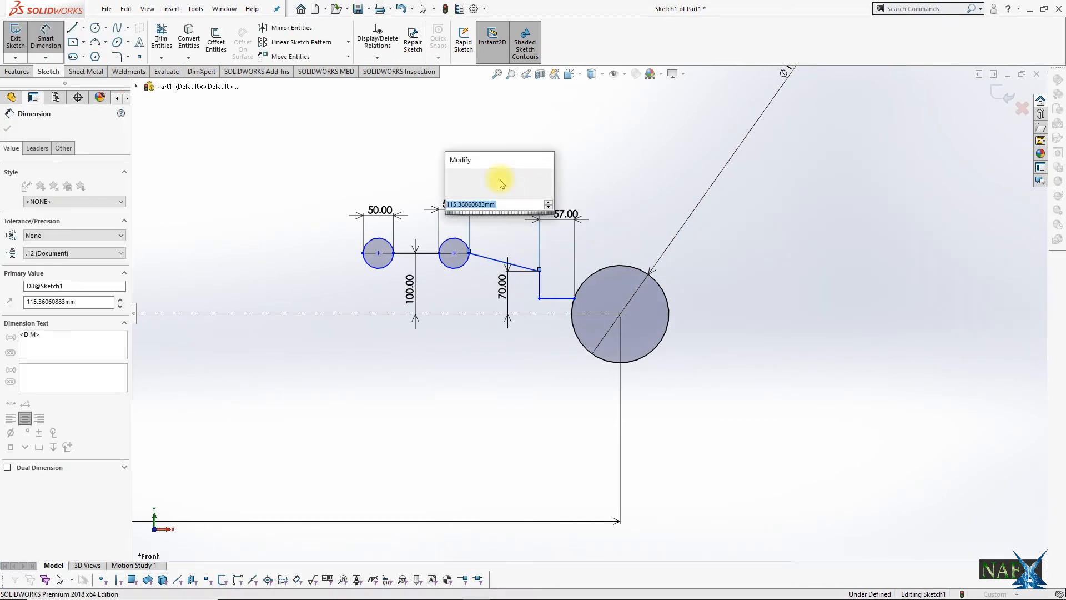
type("150")
key("Return")
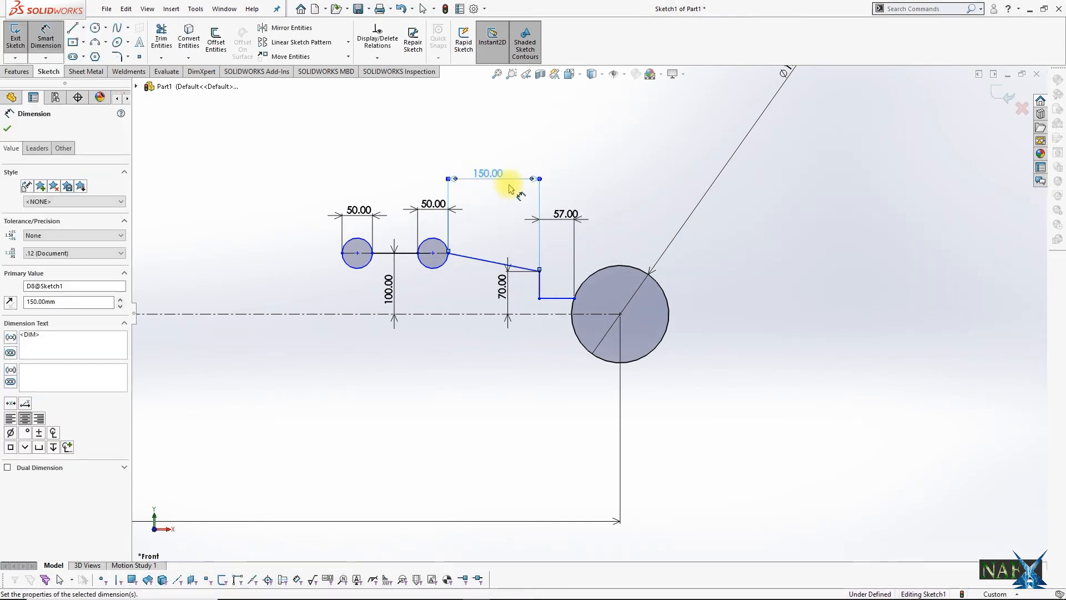
Step: Dimension the horizontal line between the two small circles to 200 mm
left_click(383, 254)
left_click(381, 168)
type("200")
key("Return")
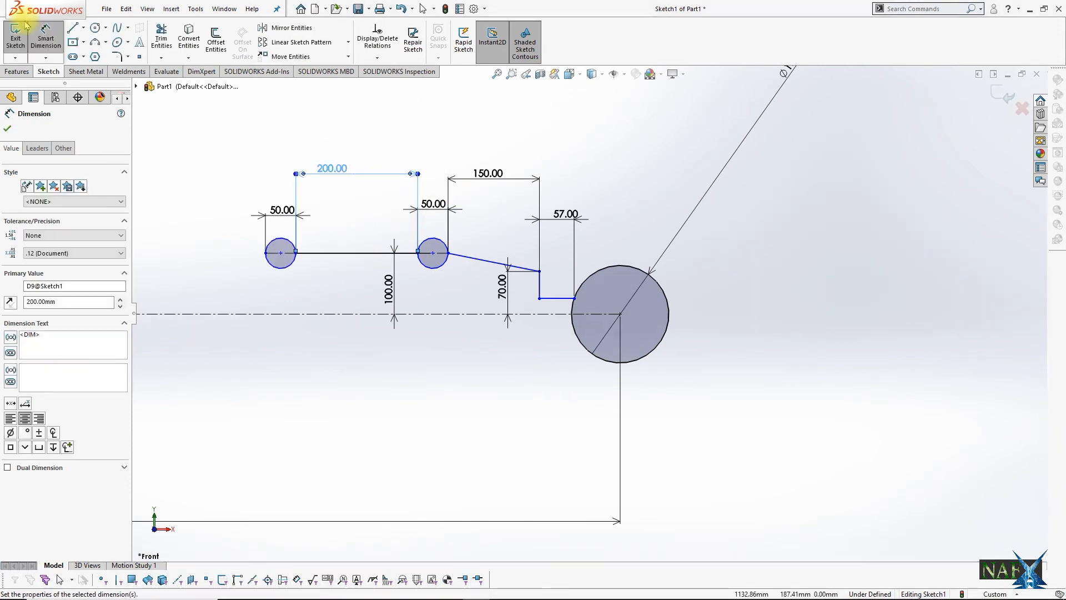
Step: Draw a horizontal line leftward from the second small circle and dimension its length to 80 mm
scroll(470, 312, "up", 4)
key("l")
left_click(514, 327)
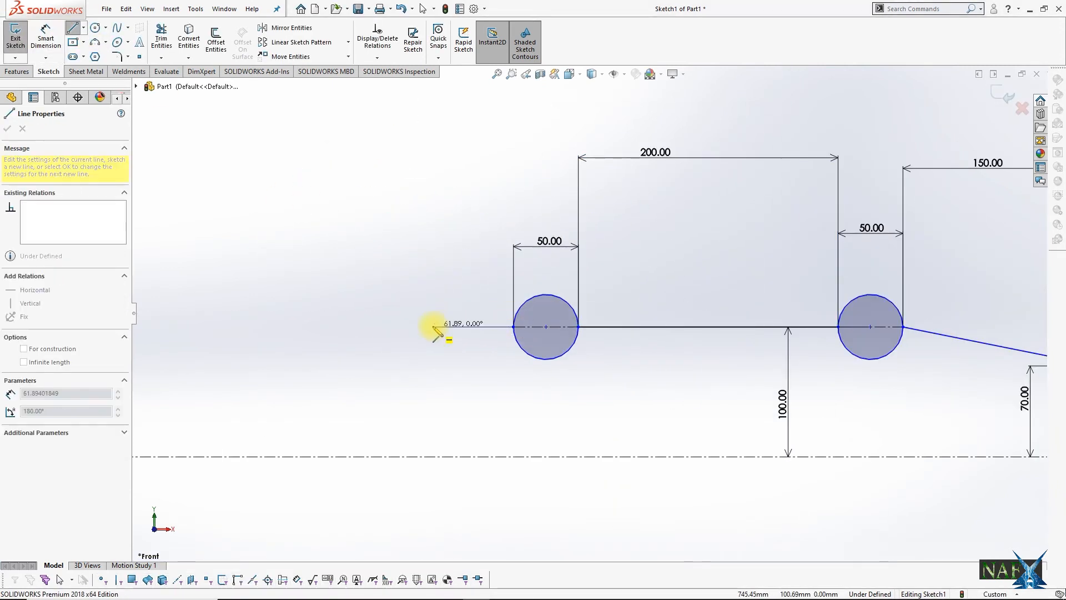
left_click(432, 326)
key("Escape")
left_click(49, 43)
left_click(482, 283)
type("80")
key("Return")
key("Escape")
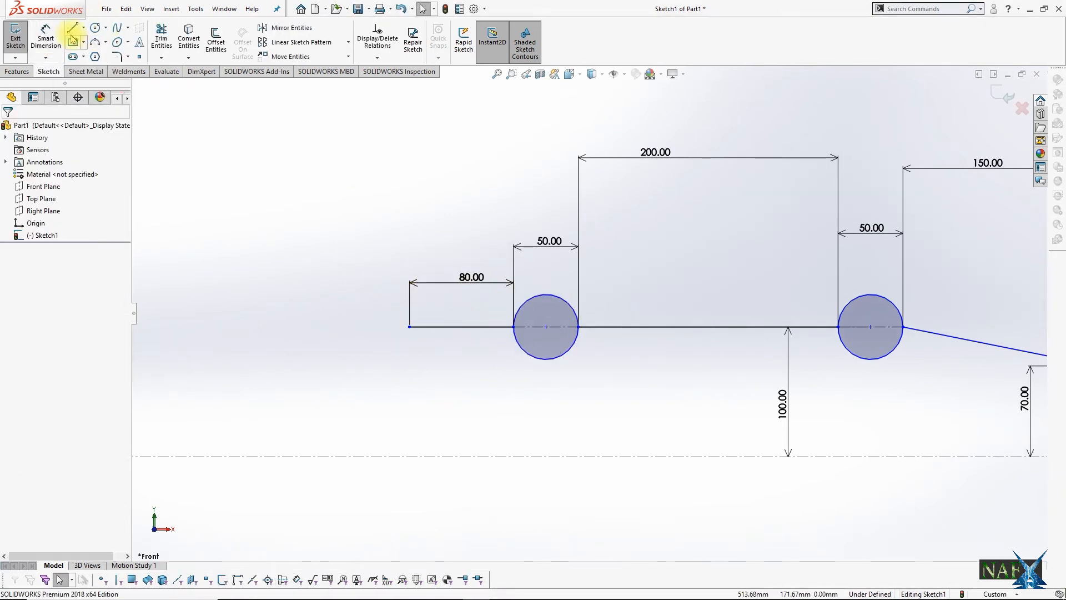
Step: From the 80 mm line's left end, draw a short vertical upward and a horizontal line about 99 mm long leftward
left_click(72, 29)
left_click(409, 327)
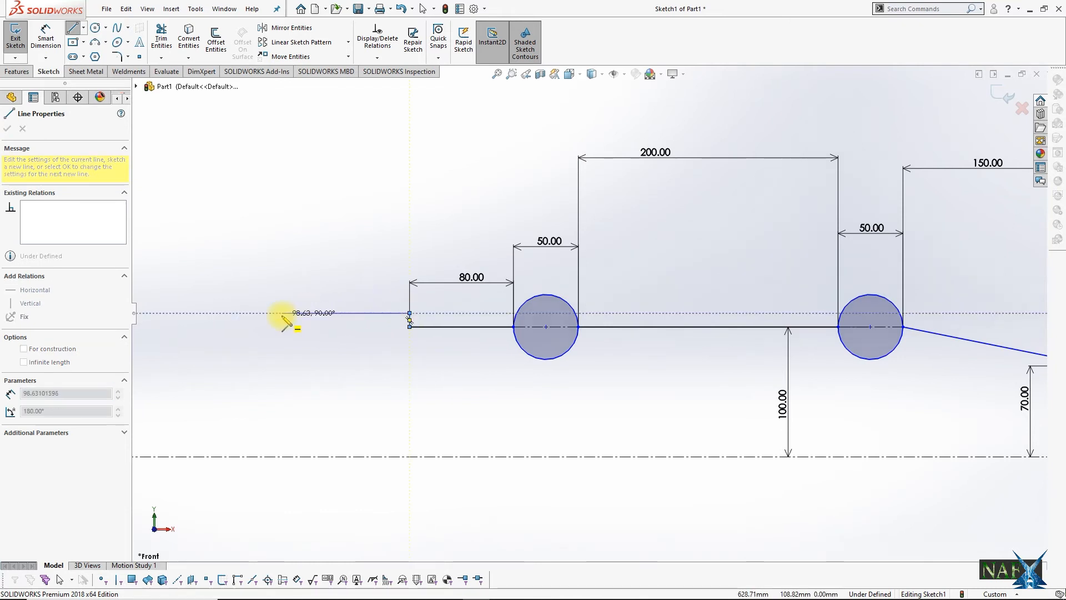
left_click(282, 313)
scroll(282, 312, "up", 6)
scroll(339, 322, "down", 4)
key("Escape")
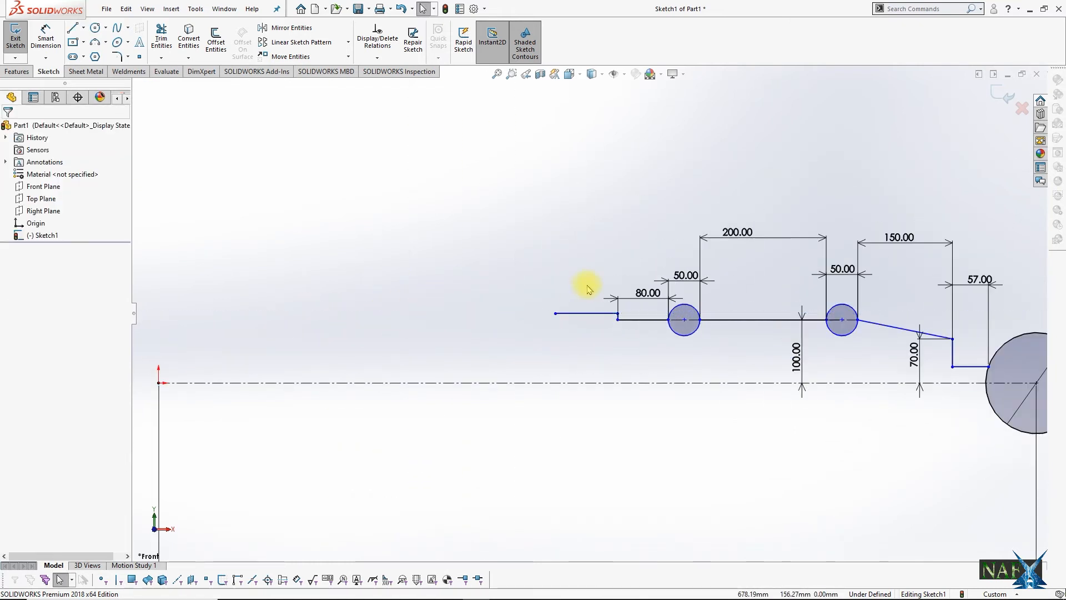
Step: Dimension the new upper horizontal line's length to 200 mm
right_click_drag(607, 308, 610, 255)
left_click(599, 313)
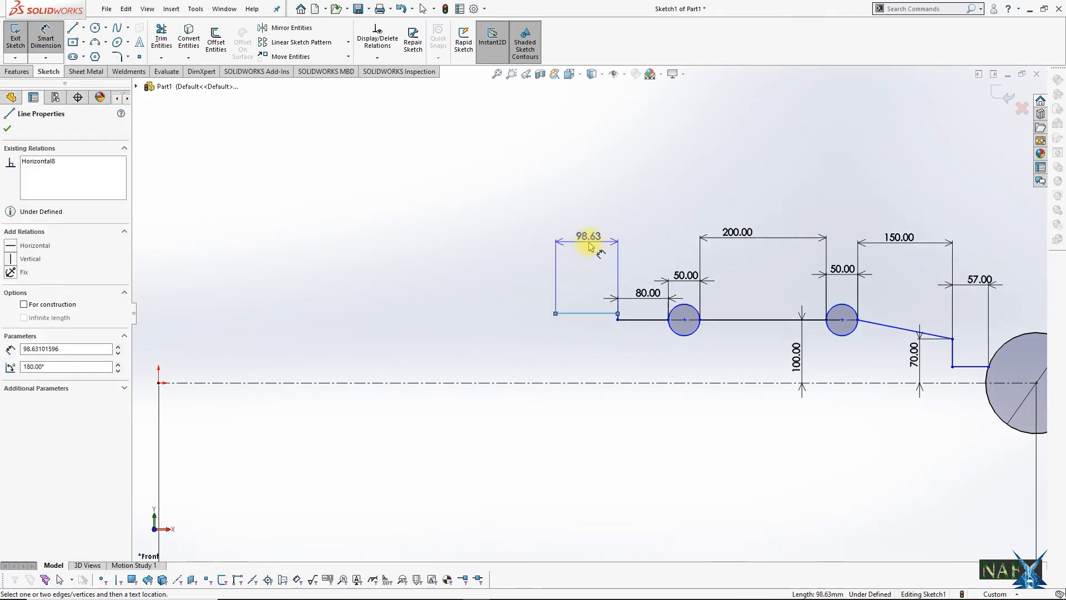
left_click(596, 235)
key("Return")
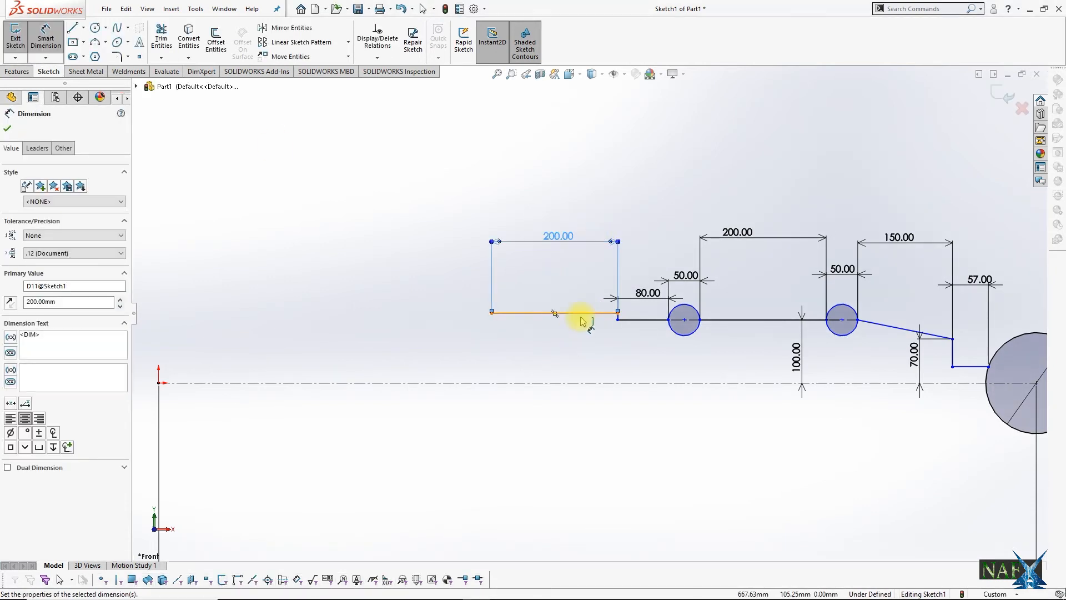
Step: Dimension the upper horizontal line's height above the centreline to 125 mm
left_click(580, 314)
left_click(570, 383)
left_click(562, 351)
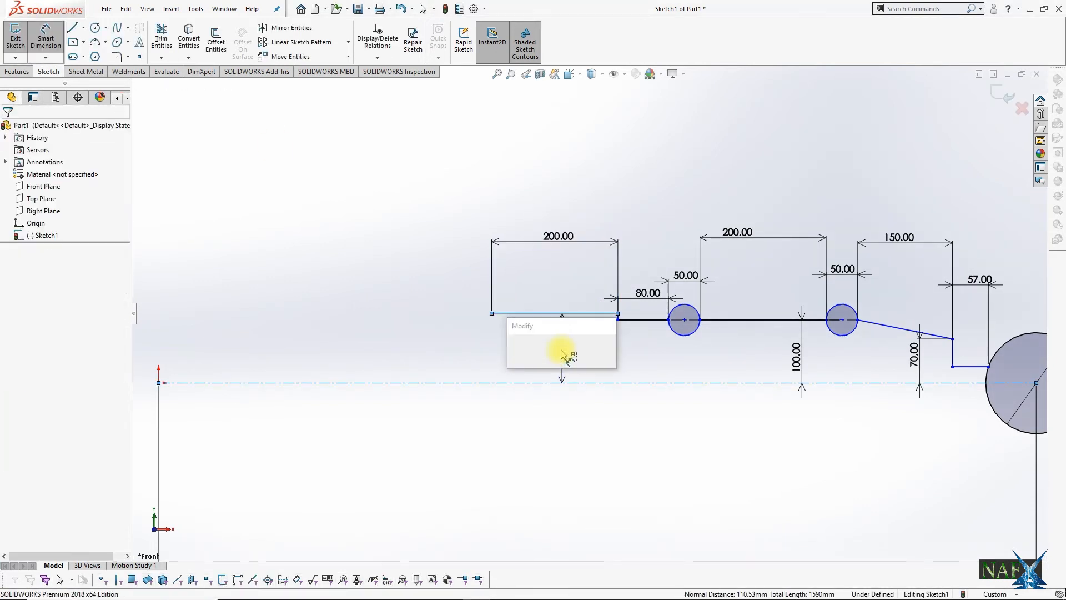
type("125")
key("Return")
Step: Draw a line about 435 mm long sloping down leftward from the upper line, ending in a short horizontal construction line
left_click(72, 27)
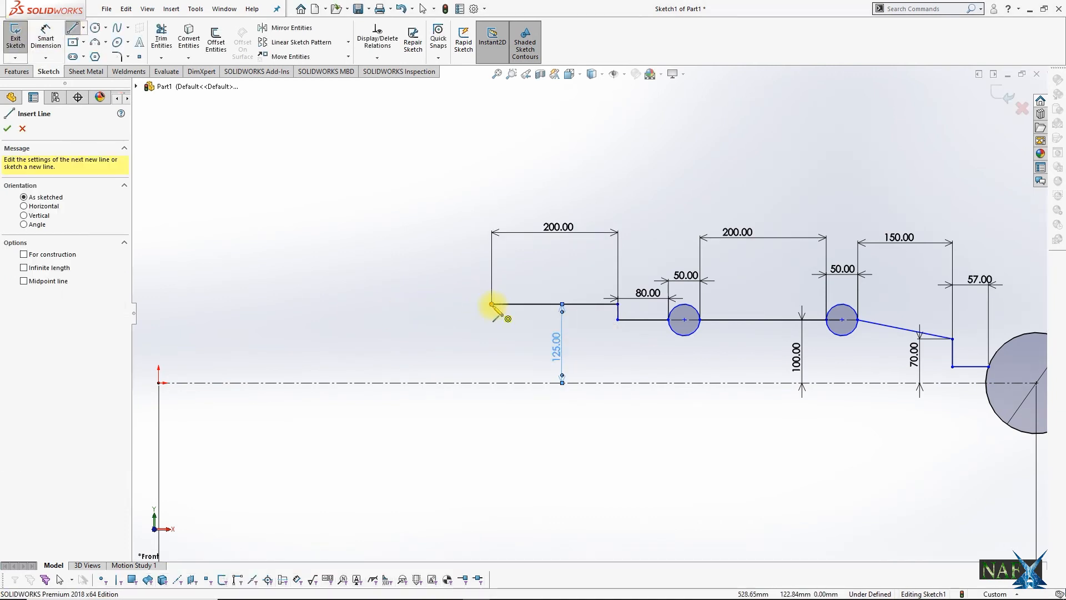
left_click(491, 304)
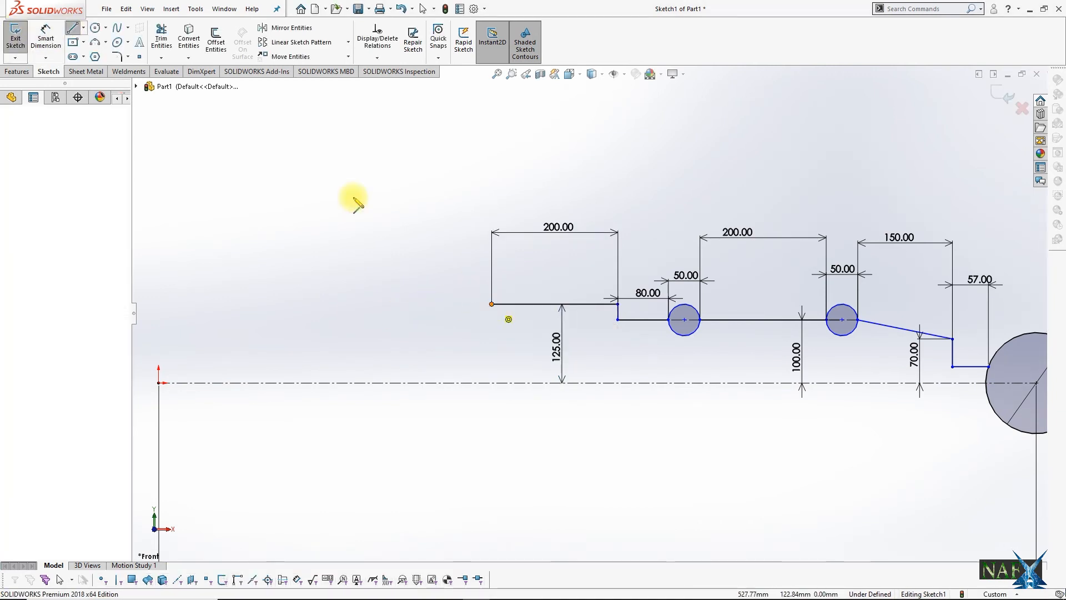
left_click(226, 353)
key("Escape")
left_click(83, 28)
left_click(96, 56)
left_click(226, 352)
key("Escape")
Step: Draw a circle spanning the construction line at the long slope's lower end and dimension its diameter to 50 mm
left_click(95, 27)
left_click(209, 353)
left_click(226, 353)
key("Escape")
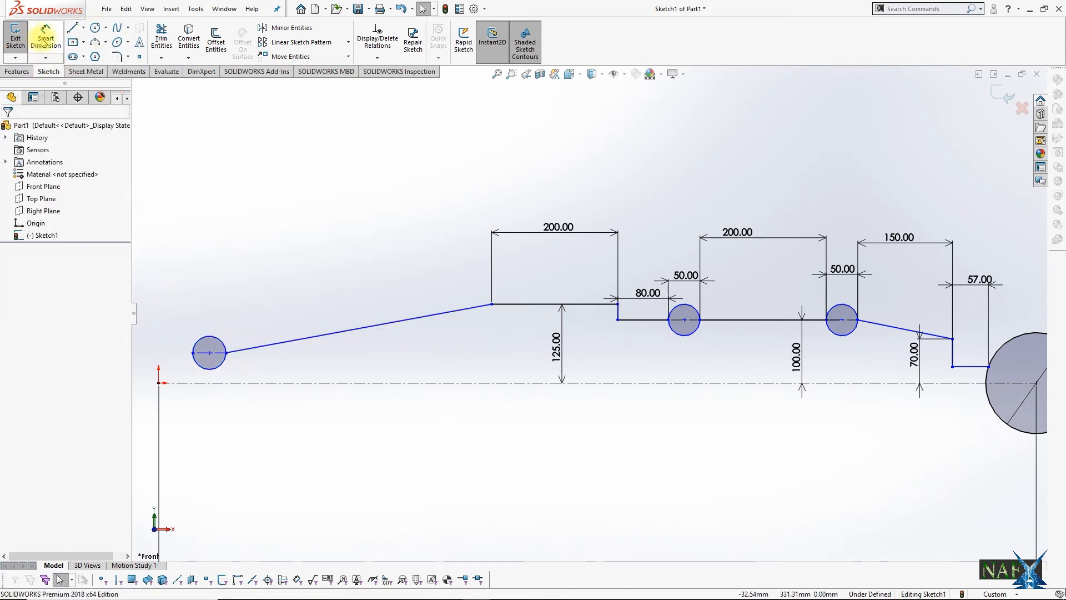
left_click(213, 343)
left_click(224, 288)
type("50")
key("Return")
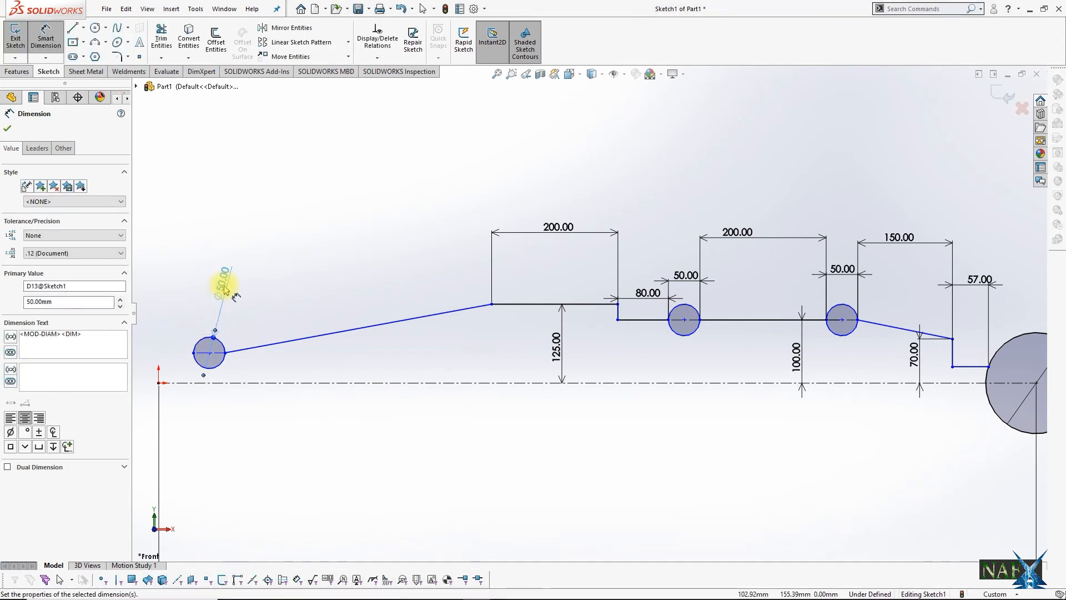
key("Escape")
Step: Draw a horizontal line about 55 mm long leftward from the third small circle and a vertical line down to the origin
scroll(203, 368, "down", 3)
left_click(83, 28)
left_click(82, 55)
left_click(72, 28)
mouse_move(587, 294)
left_mouse_down()
mouse_move(525, 294)
mouse_move(525, 348)
left_mouse_up()
key("Escape")
left_click(83, 28)
left_click(81, 41)
key("Escape")
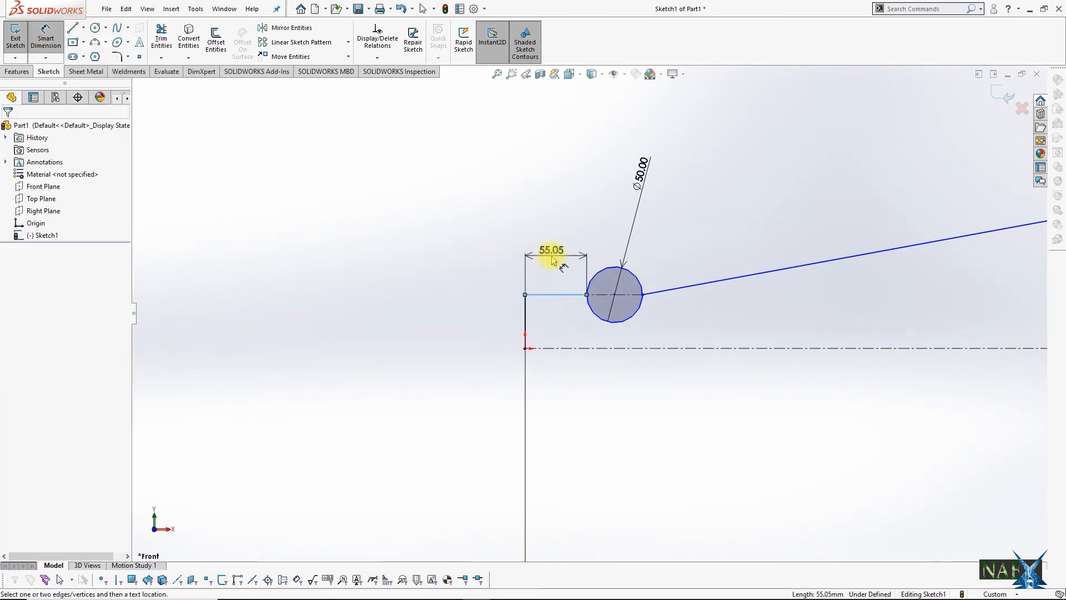
Step: Dimension the short horizontal line between the leftmost circle and the vertical end line to 4 mm
left_click(553, 260)
type("4")
key("Return")
Step: Dimension the horizontal distance from the origin to the long slope's upper end to 550 mm
scroll(591, 300, "up", 4)
left_click(563, 327)
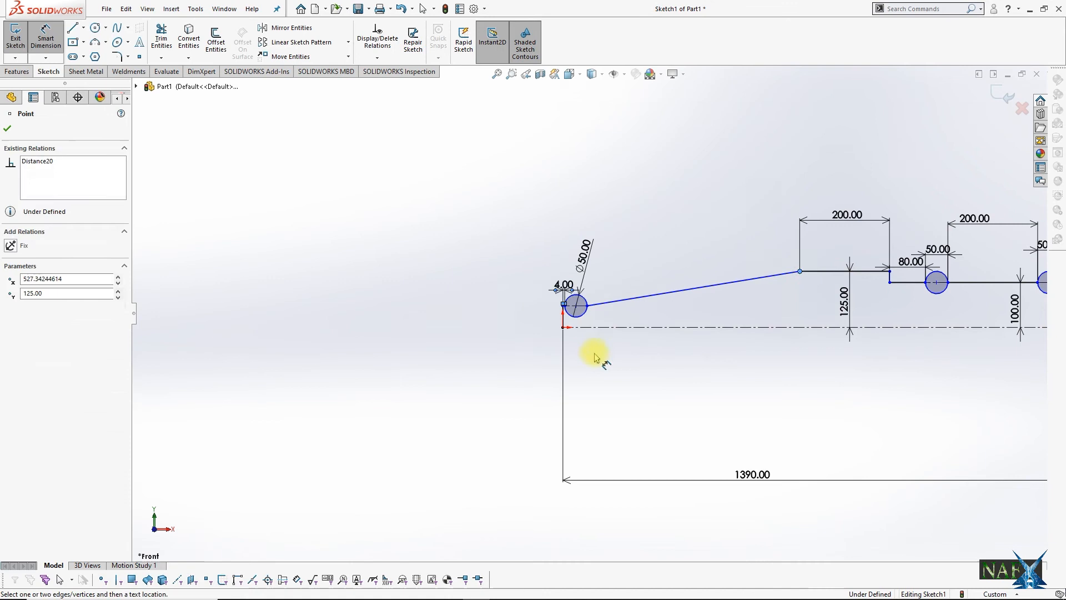
left_click(669, 201)
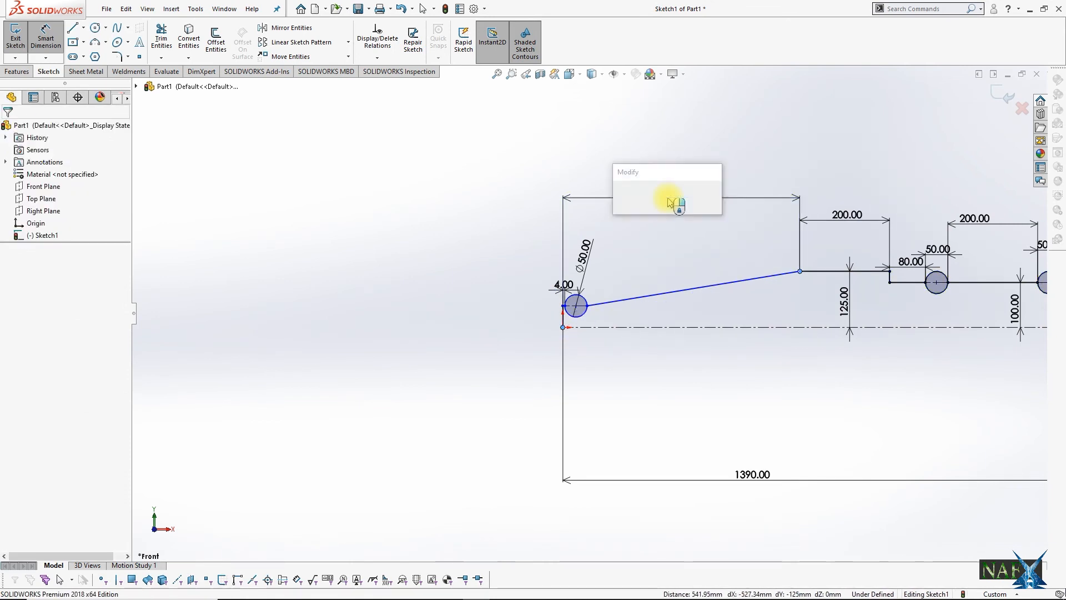
type("550")
key("Return")
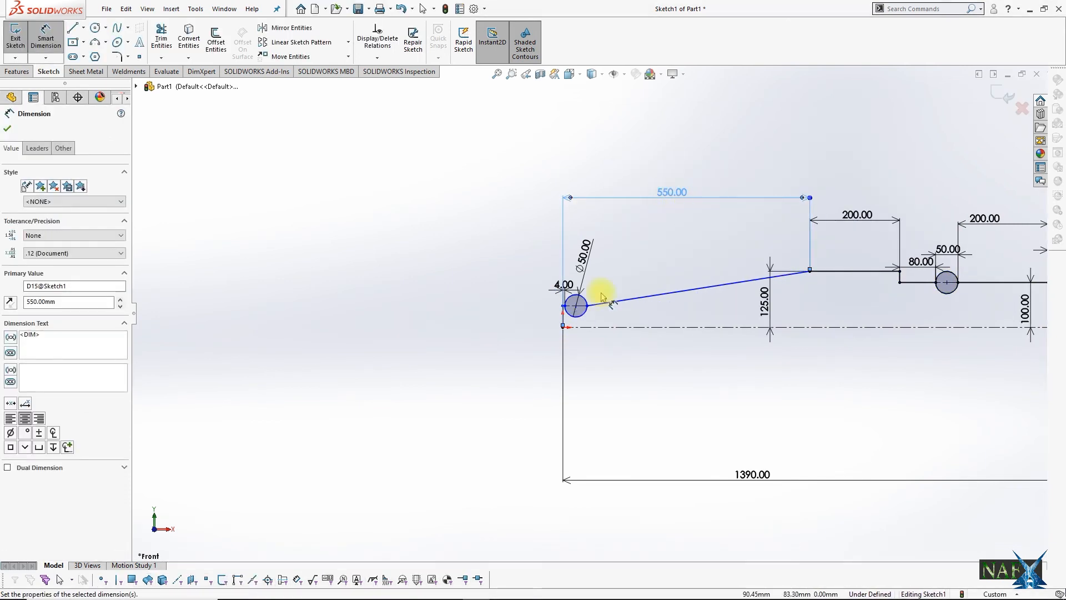
Step: Dimension the height of the leftmost circle's construction line above the centreline to 110/2 mm
scroll(604, 309, "down", 6)
left_click(537, 297)
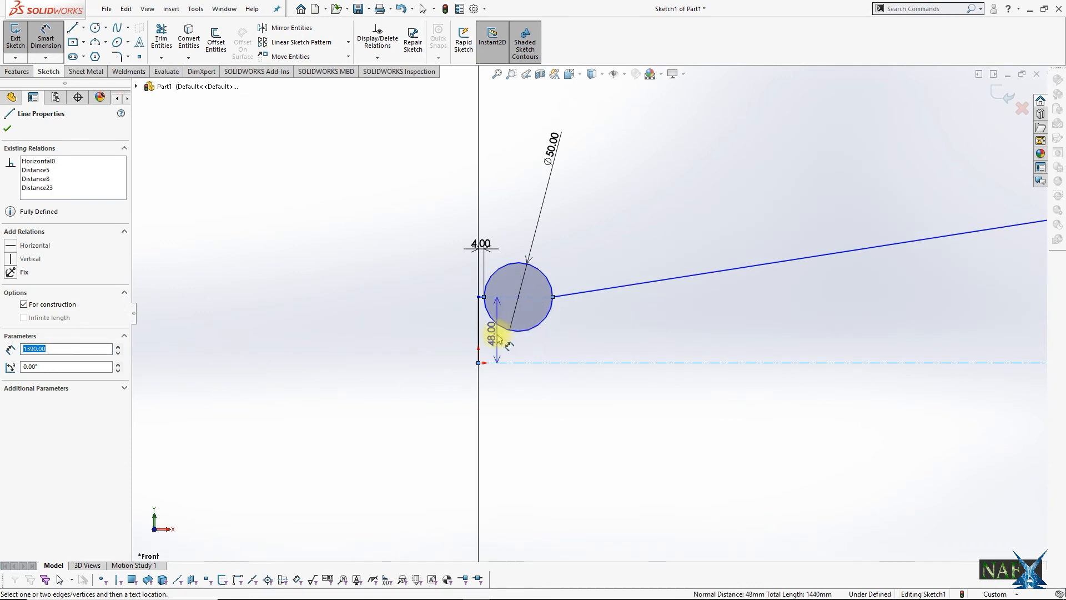
left_click(463, 335)
type("55")
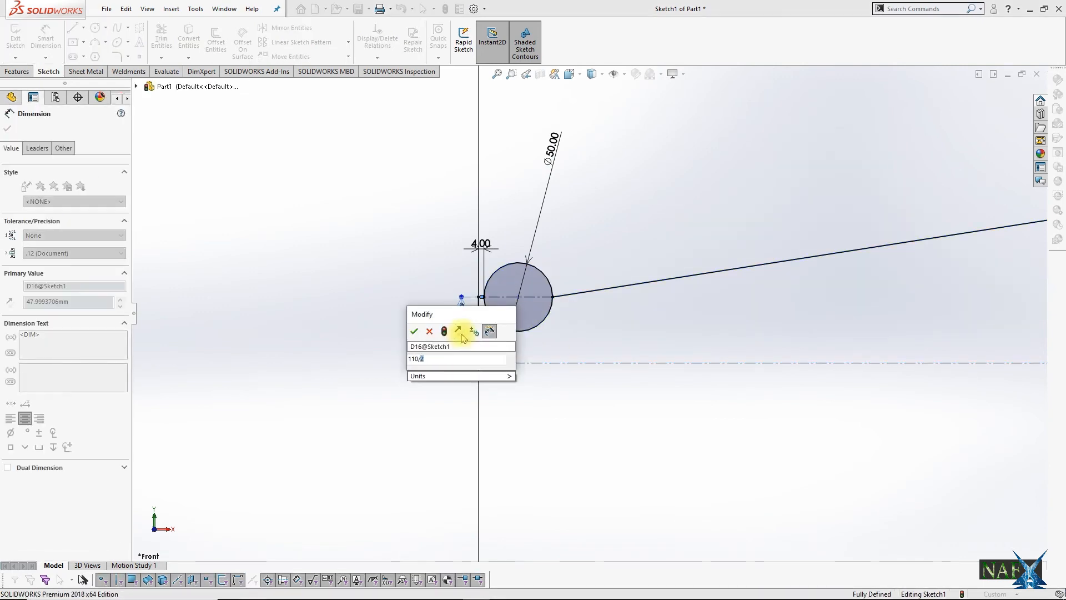
key("Return")
scroll(667, 347, "up", 6)
scroll(728, 343, "up", 2)
scroll(668, 340, "down", 5)
key("Escape")
Step: Draw a horizontal centreline from the 160 mm circle's centre to just beyond its right edge
scroll(555, 342, "up", 4)
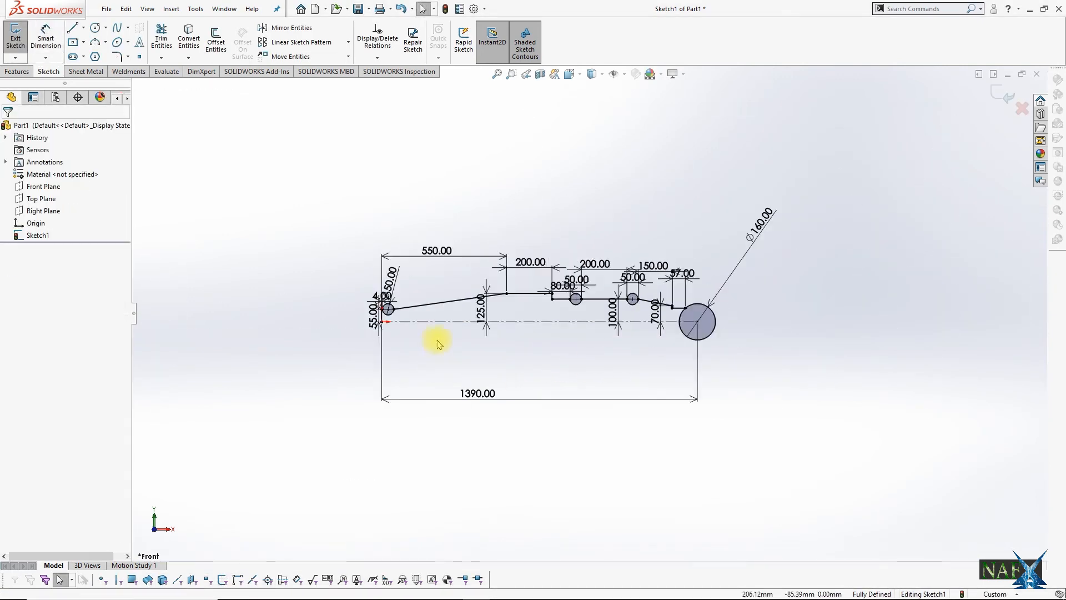
scroll(439, 339, "down", 3)
left_click(83, 28)
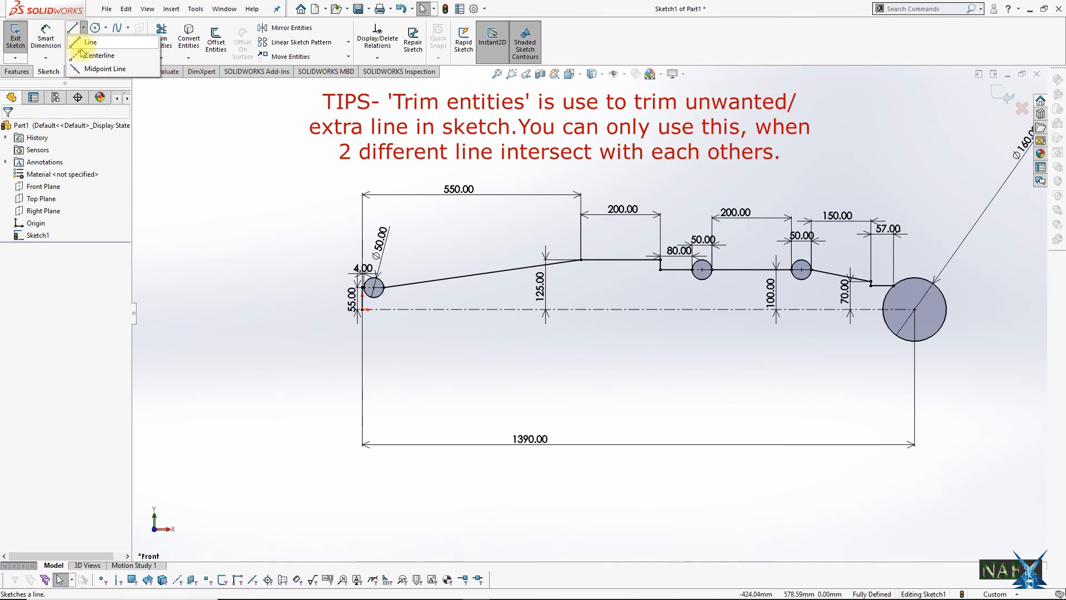
left_click(89, 54)
left_click(915, 309)
left_click(956, 309)
key("Escape")
Step: Trim the small circles to upper half arcs and the 160 mm circle to its upper arc, and exit the sketch
left_click(157, 40)
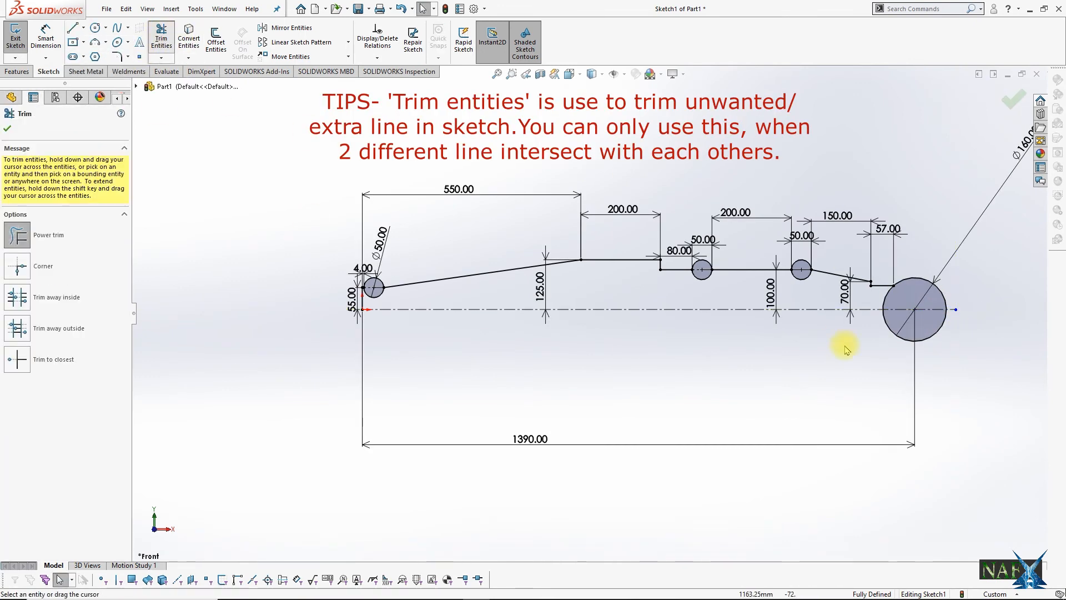
left_click(933, 333)
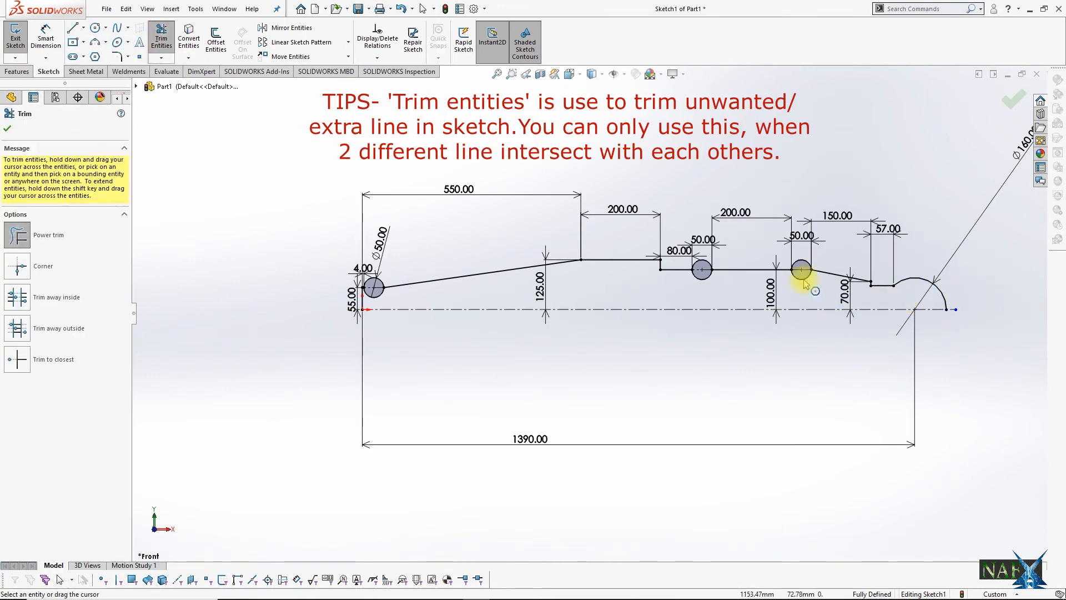
scroll(806, 284, "down", 2)
scroll(530, 290, "up", 4)
scroll(392, 300, "down", 5)
left_click(391, 339)
scroll(715, 332, "up", 4)
scroll(761, 334, "down", 2)
scroll(963, 167, "up", 2)
scroll(956, 186, "down", 2)
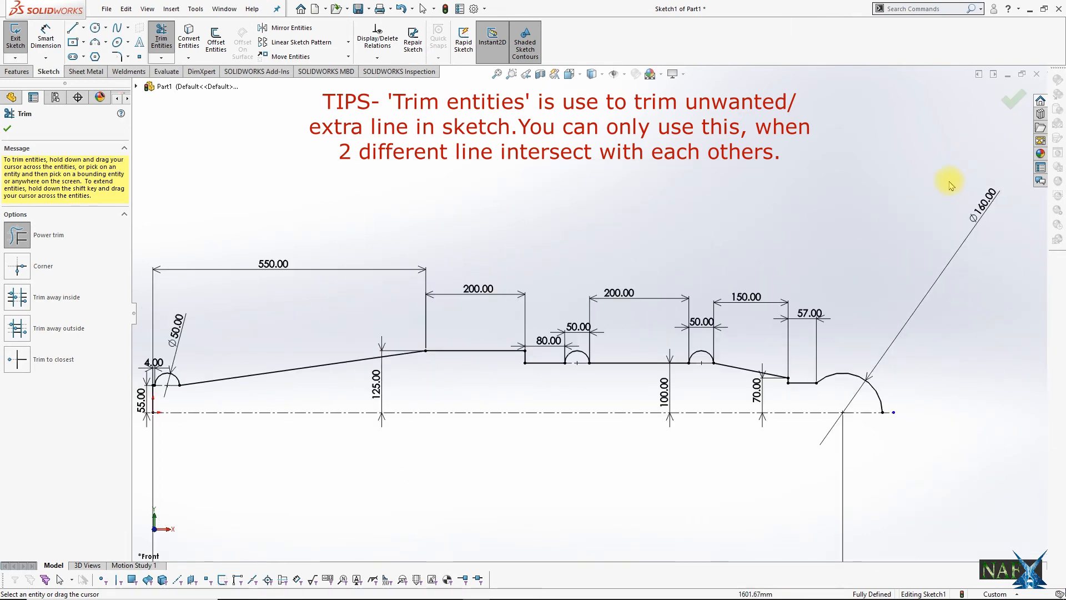
scroll(950, 182, "up", 2)
left_click(1011, 108)
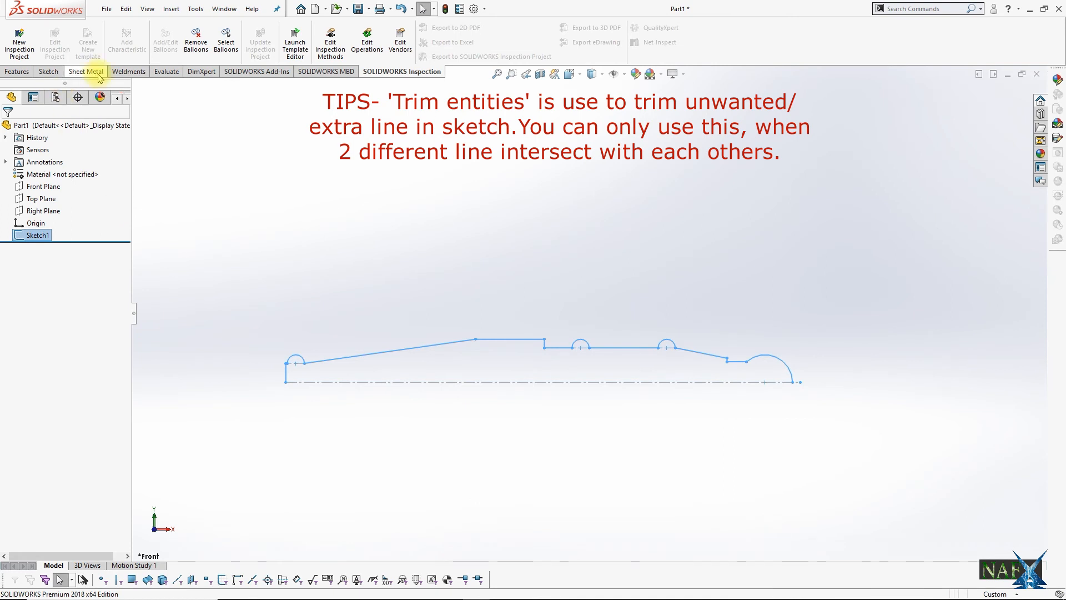
Step: Revolve the finished profile sketch 360 degrees about its long centreline into a solid
left_click(18, 71)
left_click(54, 42)
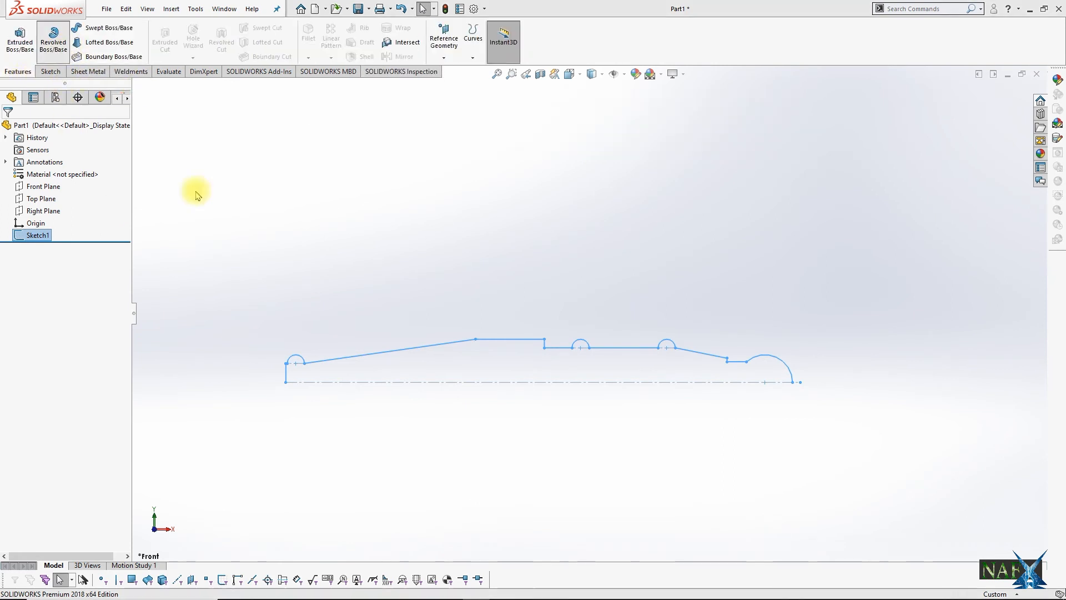
left_click(556, 309)
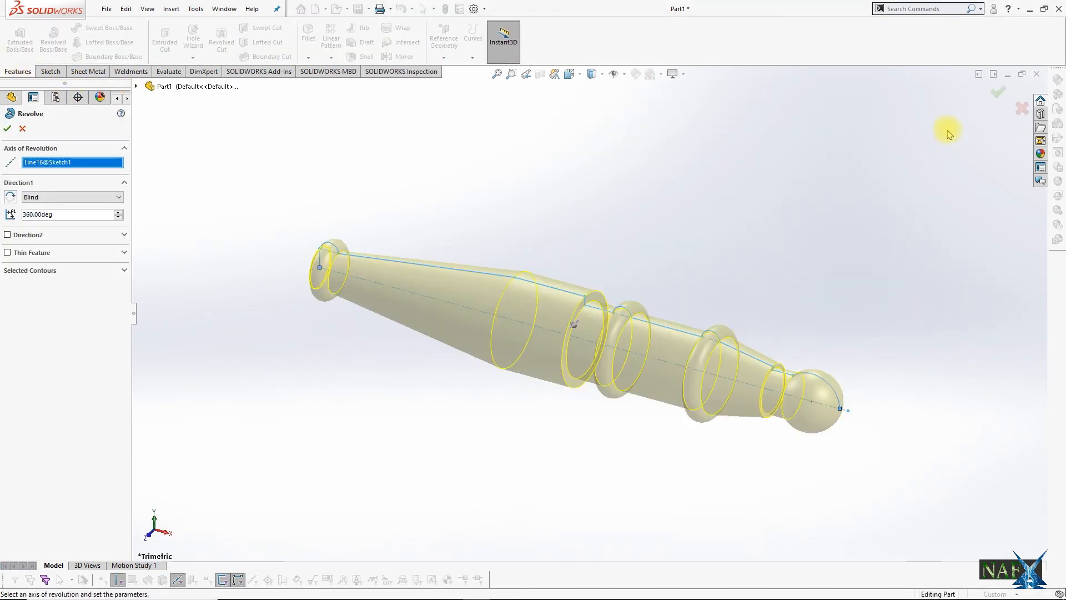
left_click(998, 95)
Step: Start a sketch on the Front Plane and draw a horizontal centreline about 667 mm long from the origin along the part's axis
key("space")
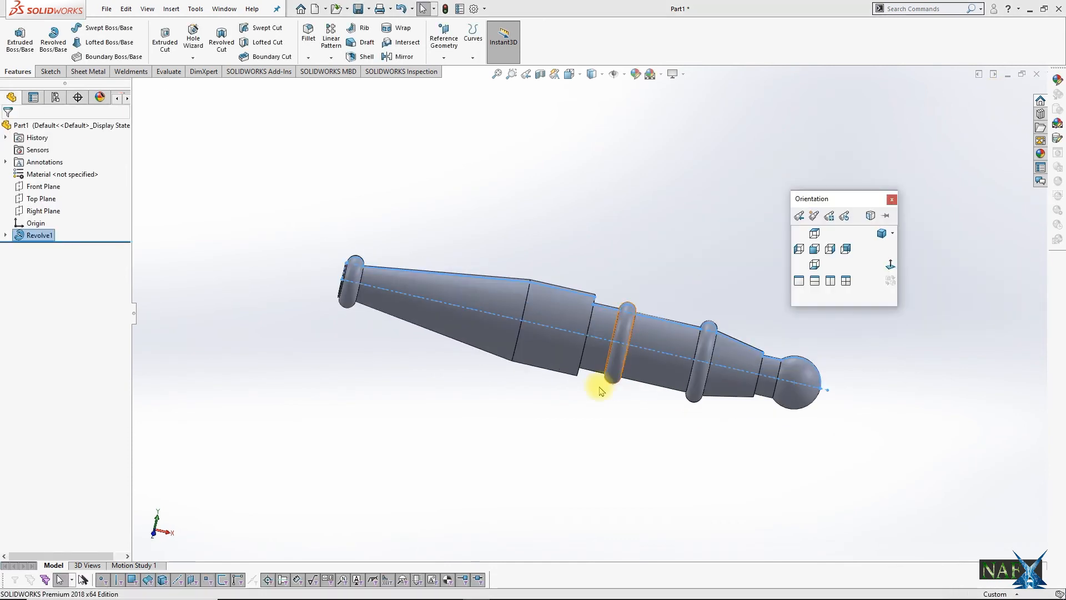
left_click(890, 265)
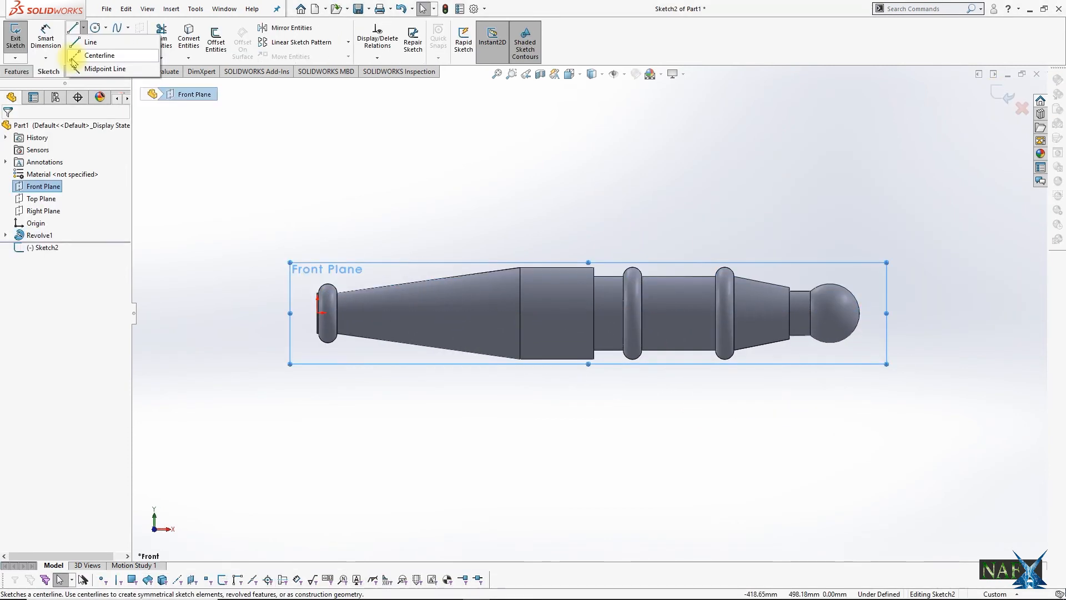
left_click(75, 56)
left_click(318, 313)
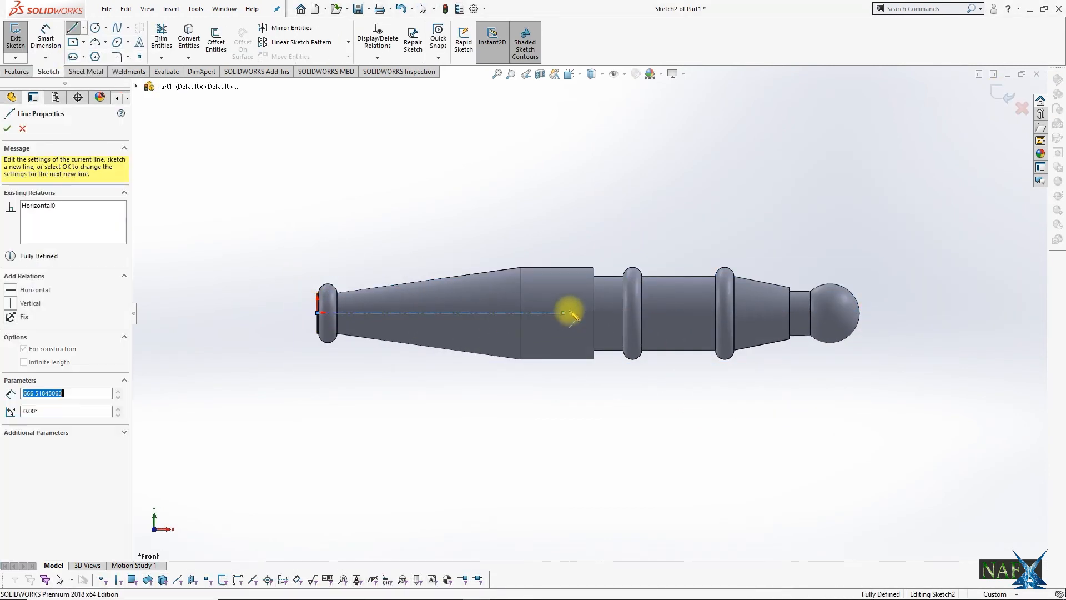
left_click(564, 314)
key("Escape")
Step: Dimension the new centreline's length to 502 mm
scroll(443, 314, "down", 4)
left_click(45, 44)
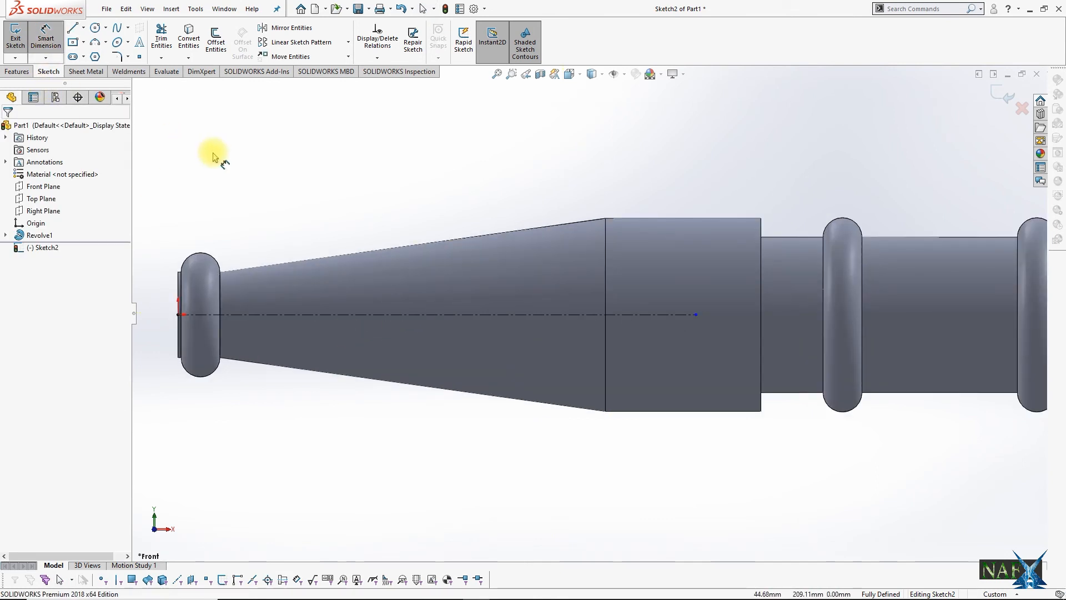
left_click(372, 315)
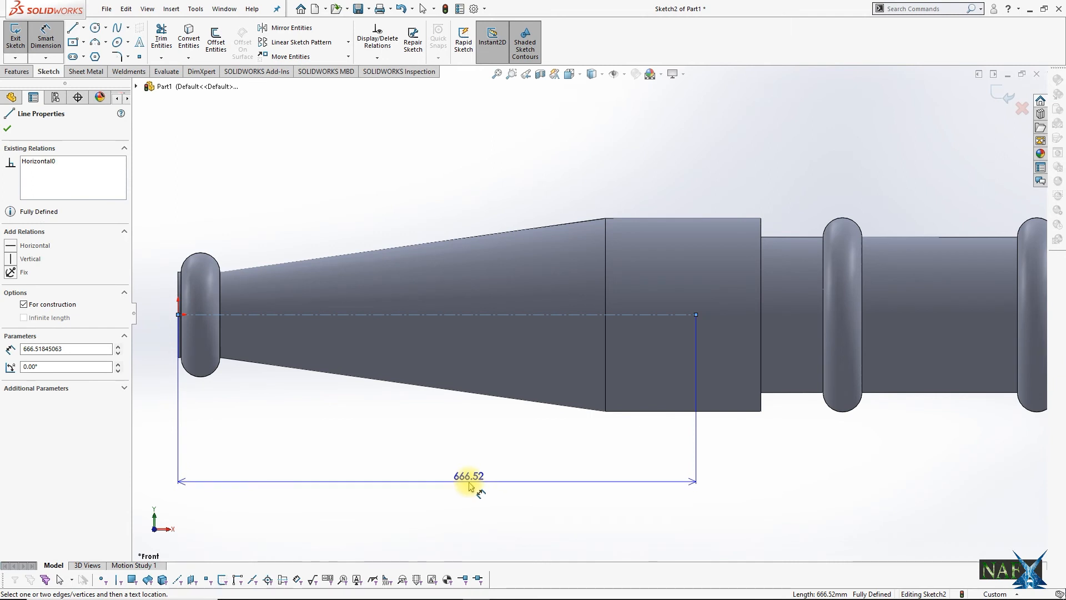
left_click(469, 487)
type("391+9+")
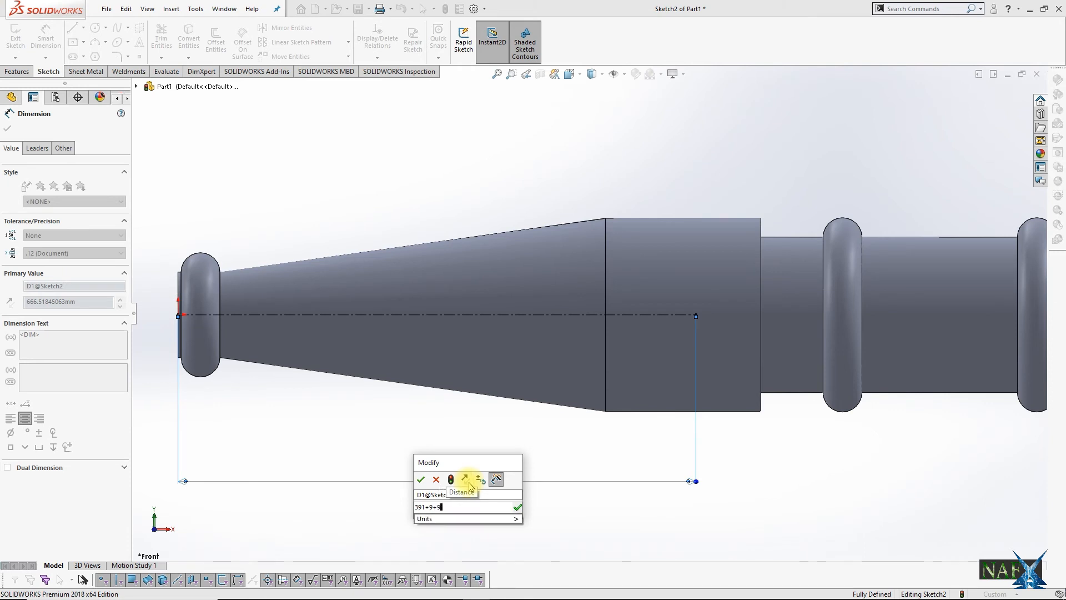
type("9")
key("Tab")
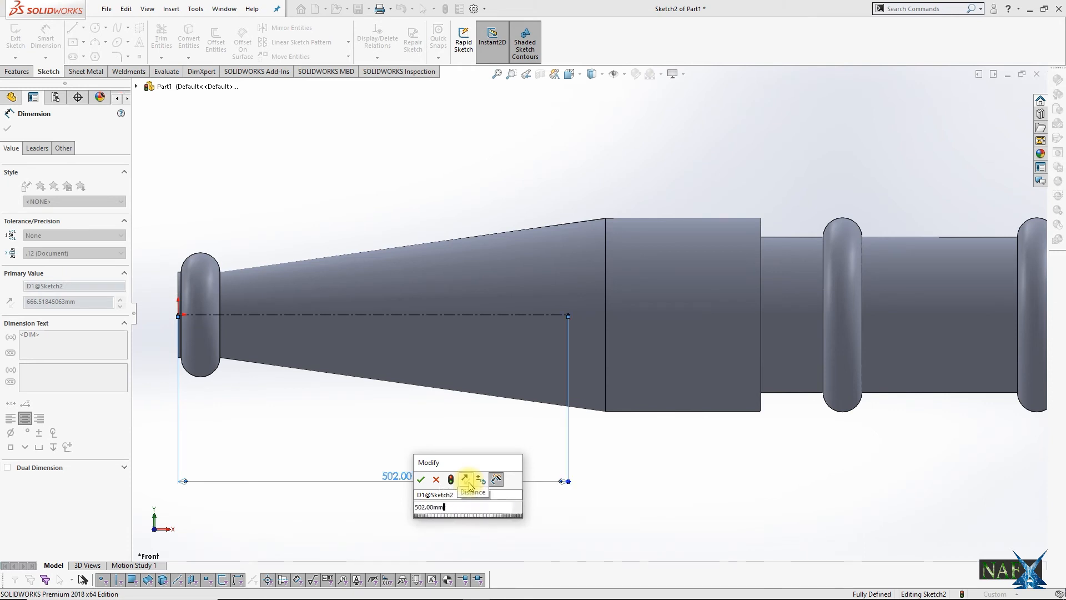
left_click(421, 483)
Step: Draw a stepped half profile from the origin: a vertical line, short slope, long horizontal, second slope, shorter horizontal and final slope to the centreline's end
scroll(264, 352, "up", 4)
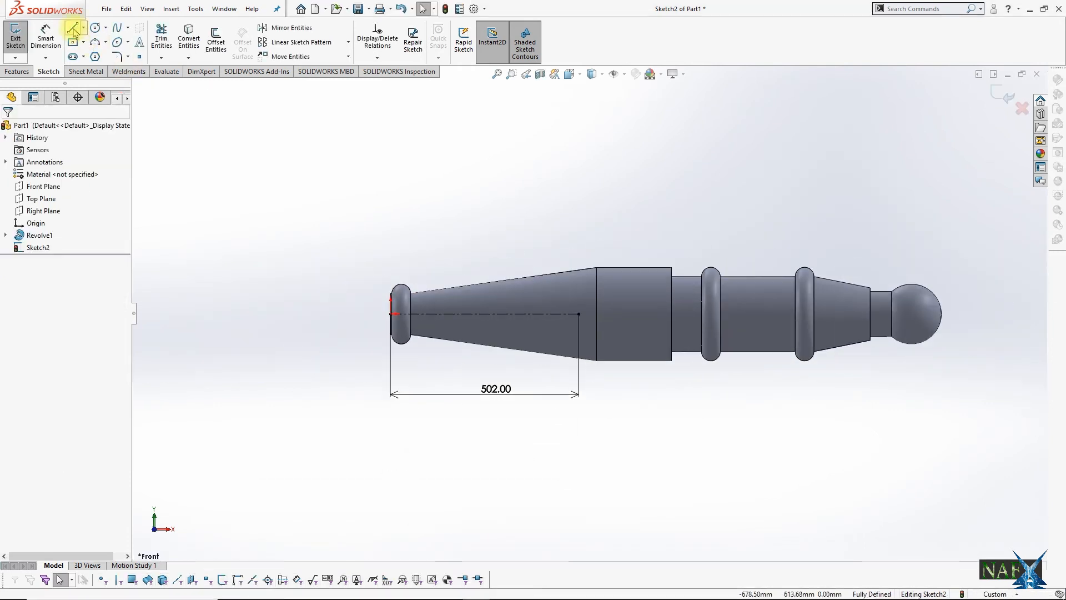
left_click(73, 30)
scroll(391, 310, "down", 8)
left_click(360, 380)
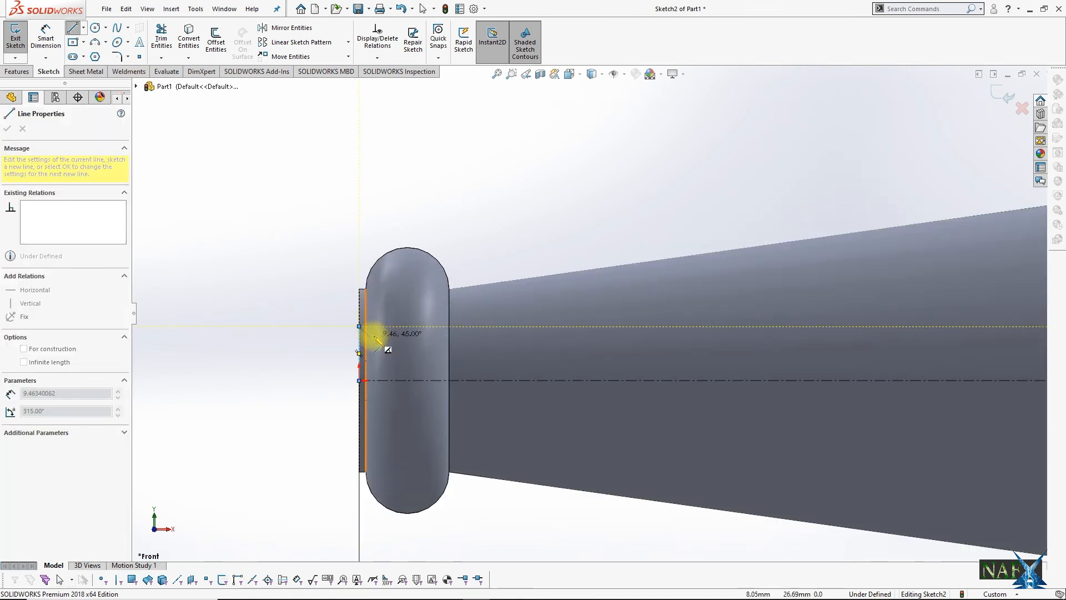
left_click(378, 336)
scroll(586, 314, "up", 4)
left_click(735, 324)
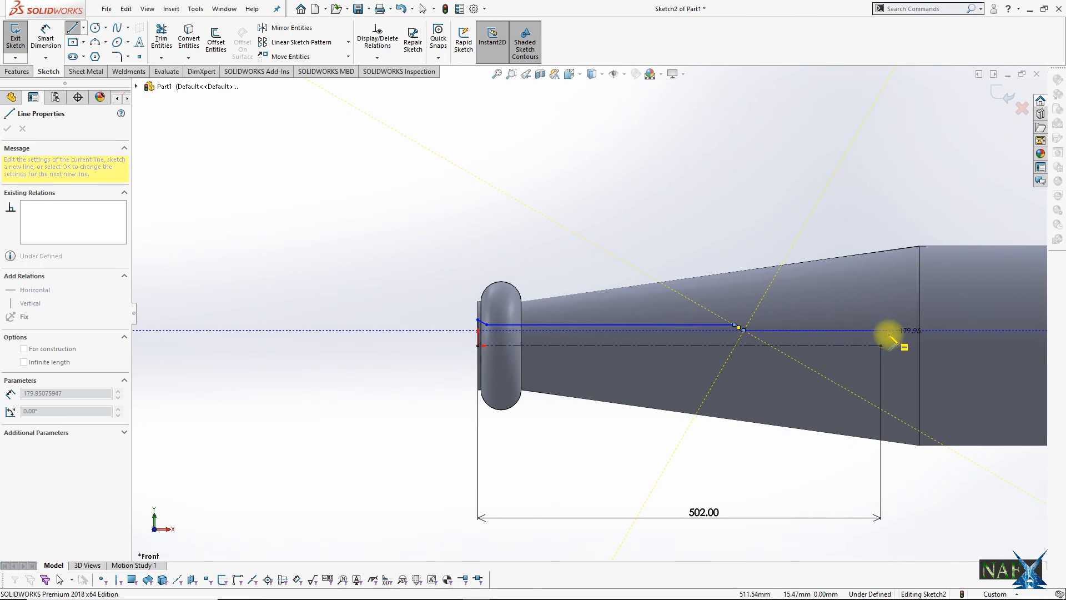
left_click(866, 330)
left_click(880, 346)
Step: Dimension the horizontal widths of the middle slope and the final slope to 9 mm each
left_click(44, 38)
scroll(780, 304, "down", 4)
left_click(638, 362)
left_click(637, 175)
left_click(924, 389)
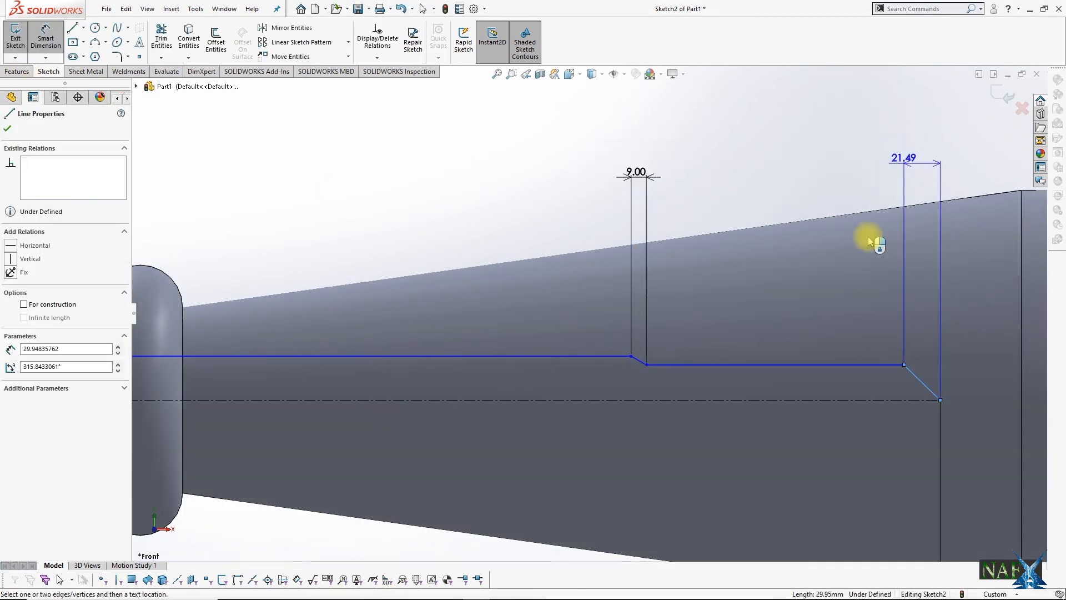
left_click(916, 222)
type("9")
key("Return")
Step: Dimension the height of the shorter horizontal line above the centreline to 32/2 mm
scroll(922, 364, "down", 2)
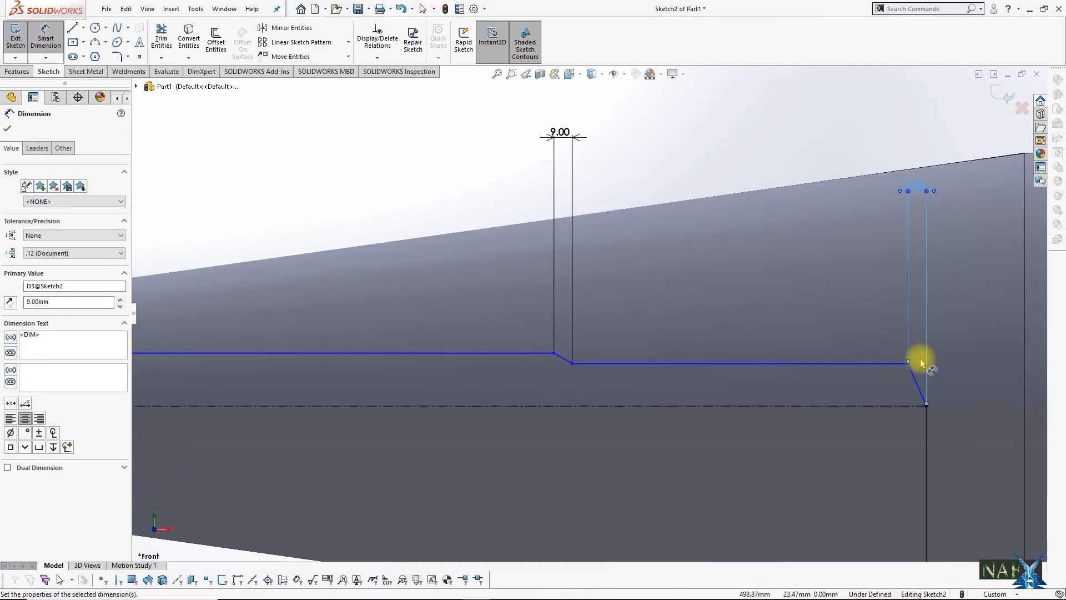
left_click(812, 405)
left_click(813, 364)
left_click(814, 312)
type("32/2")
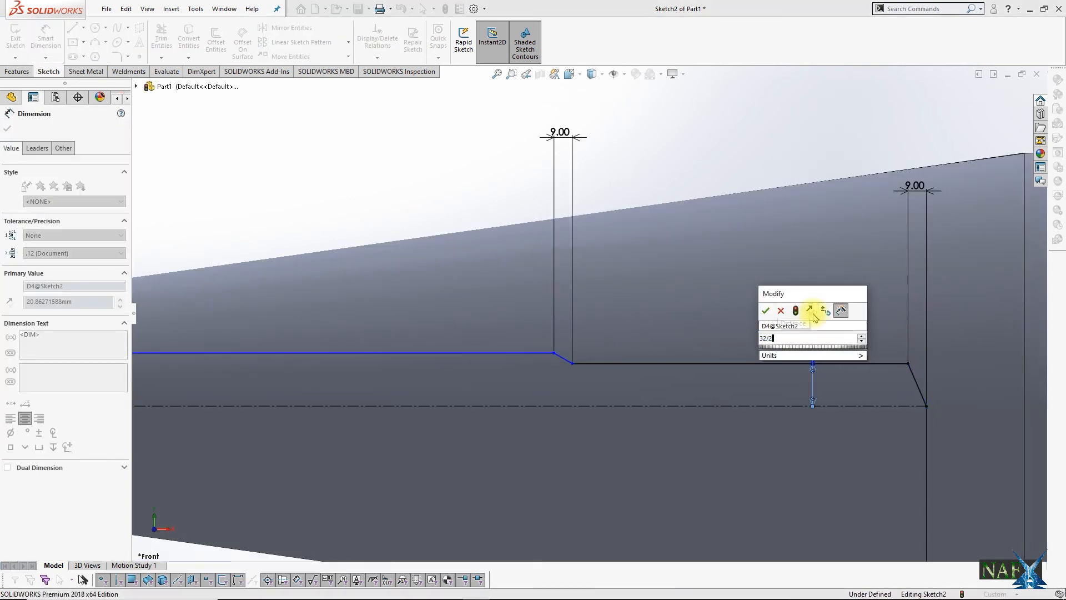
key("Return")
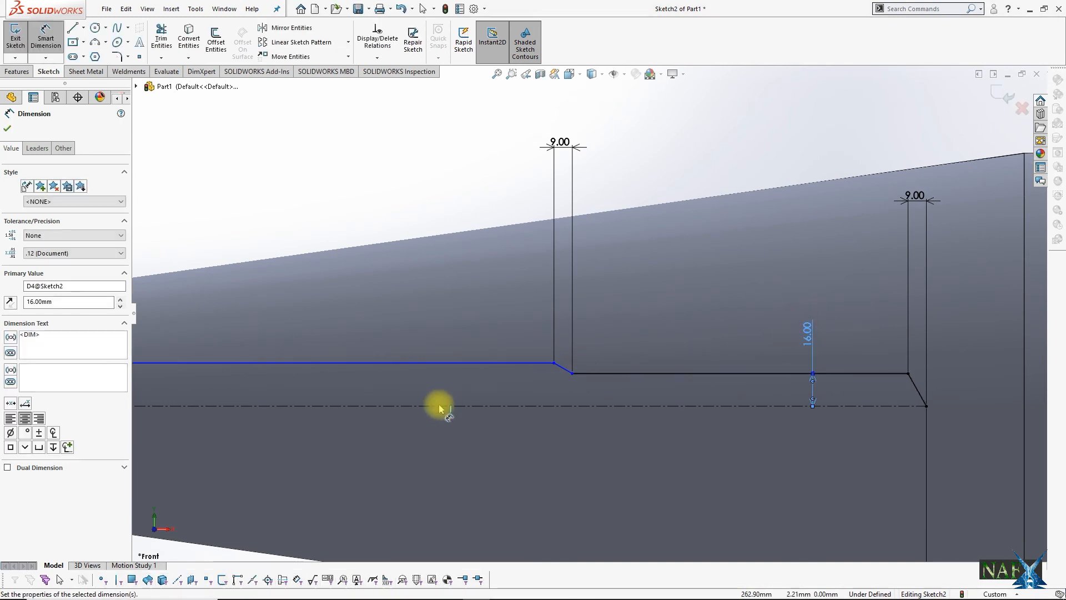
Step: Dimension the height of the long horizontal line above the centreline to 64/2 mm
left_click(440, 407)
left_click(458, 363)
left_click(453, 310)
type("64/2")
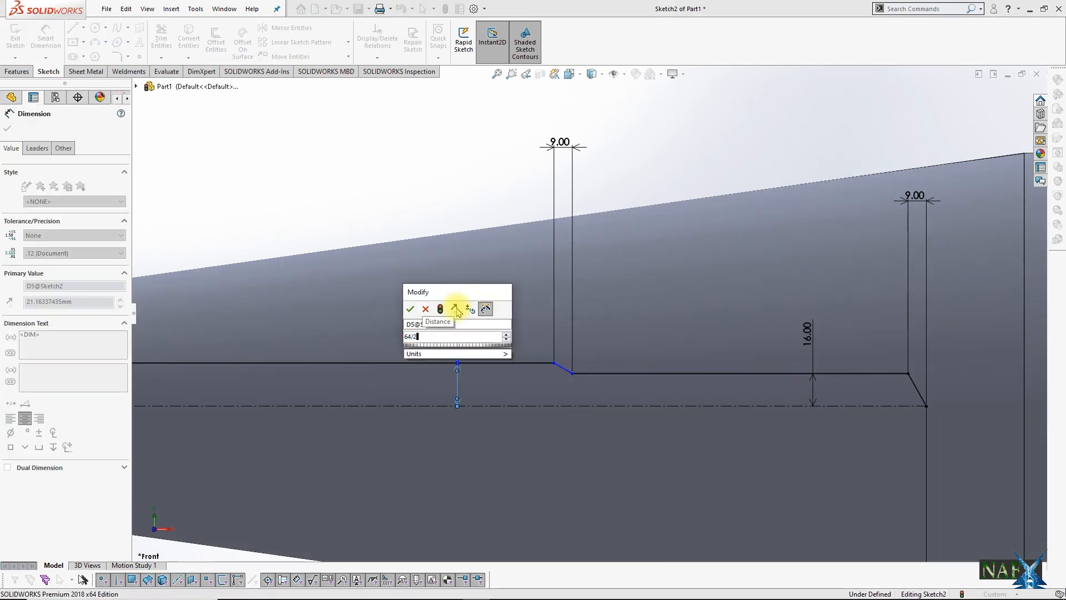
key("Return")
left_click(691, 373)
left_click(705, 406)
left_click(733, 159)
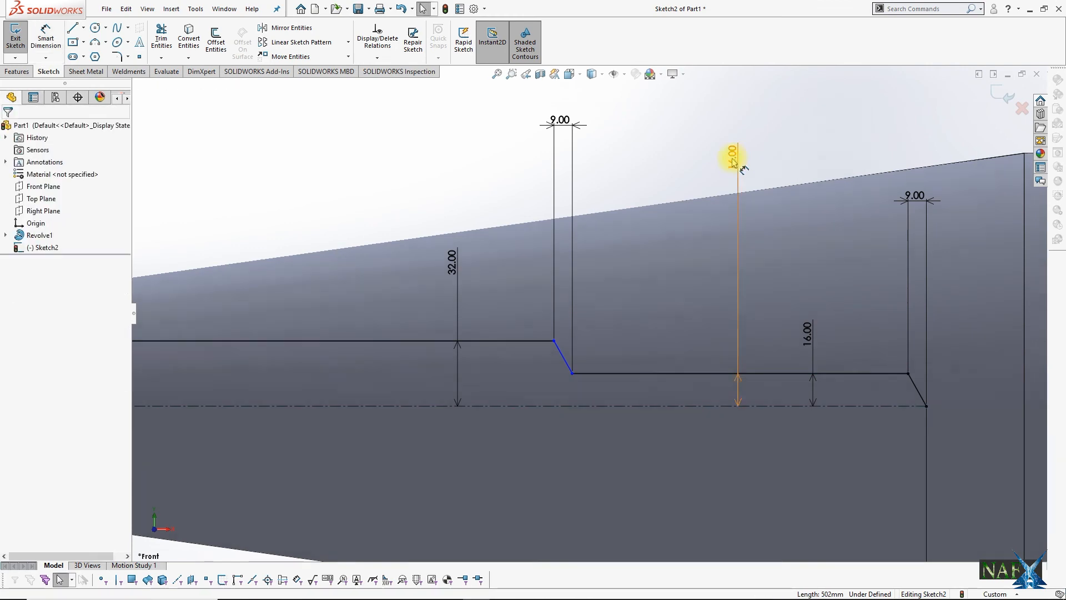
Step: Dimension the length of the shorter horizontal line to 93 mm
left_click(46, 37)
left_click(682, 373)
left_click(713, 143)
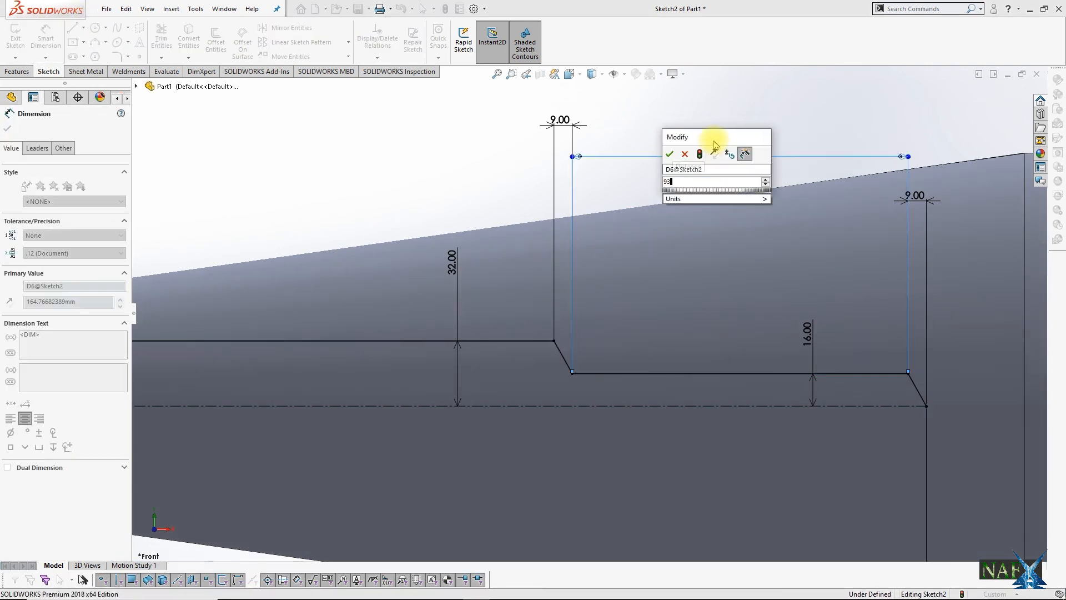
type("93")
key("Return")
Step: Dimension the length of the long horizontal line to 375 mm
left_click(422, 340)
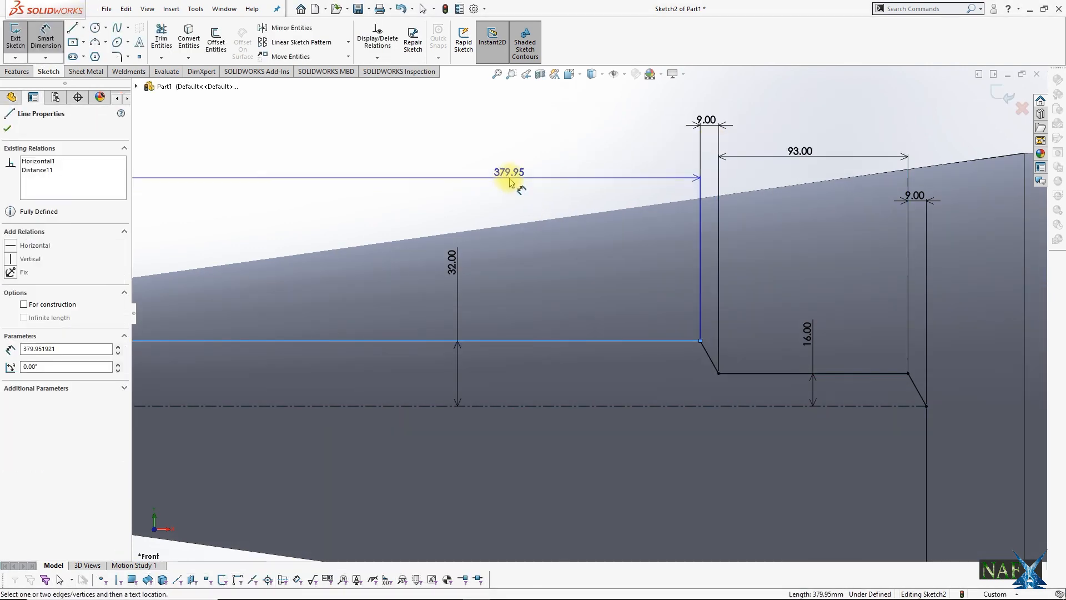
left_click(510, 181)
type("375")
key("Return")
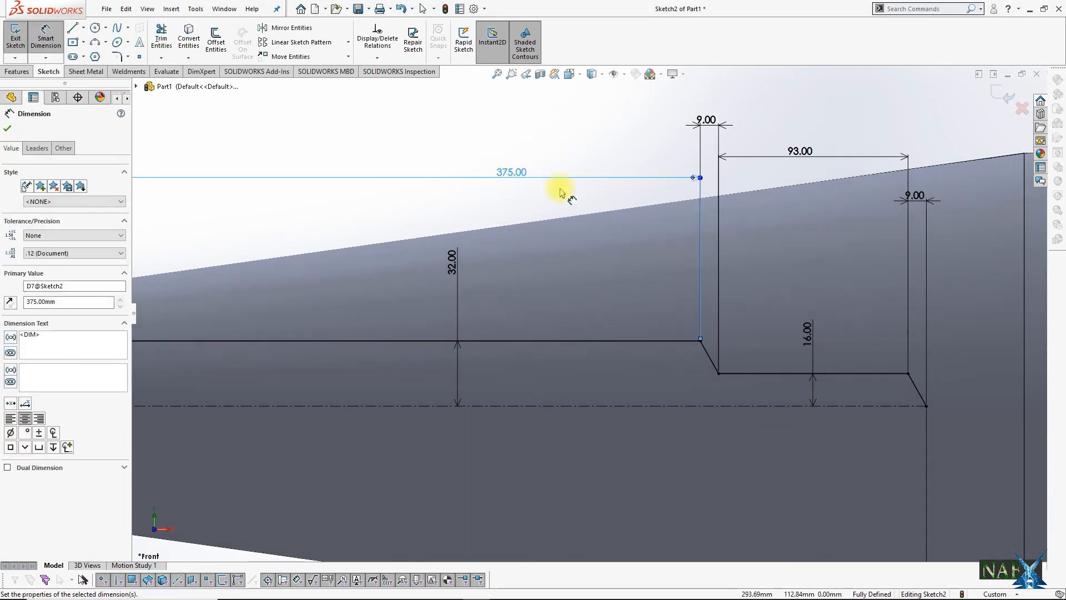
Step: Delete the vertical line at the origin and the short slope that joins it to the long horizontal line
scroll(493, 337, "up", 3)
scroll(493, 337, "down", 3)
left_click(383, 247)
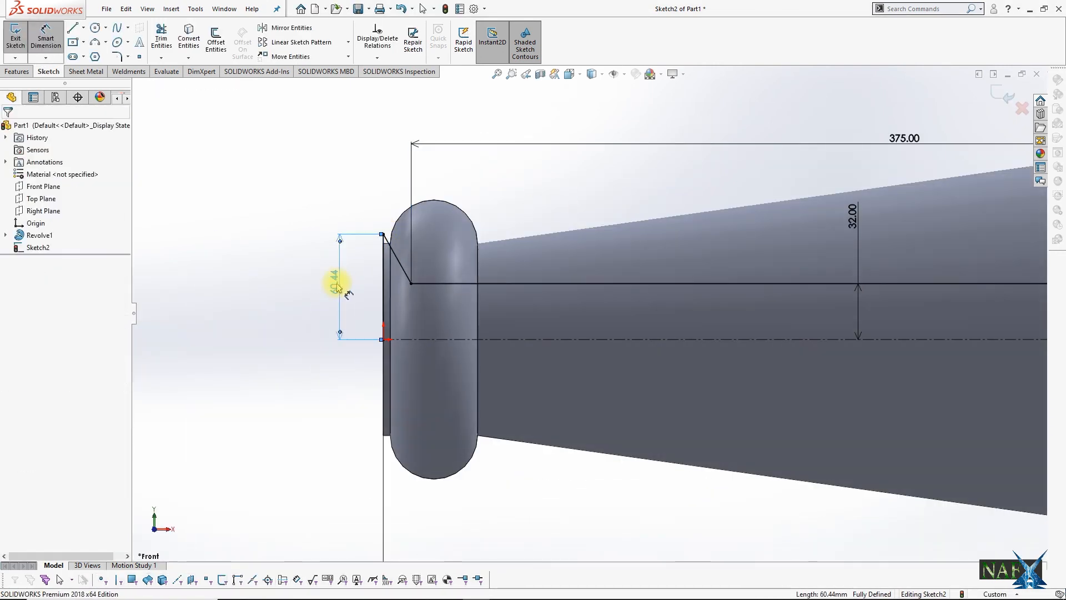
key("Escape")
scroll(470, 321, "down", 4)
key("Delete")
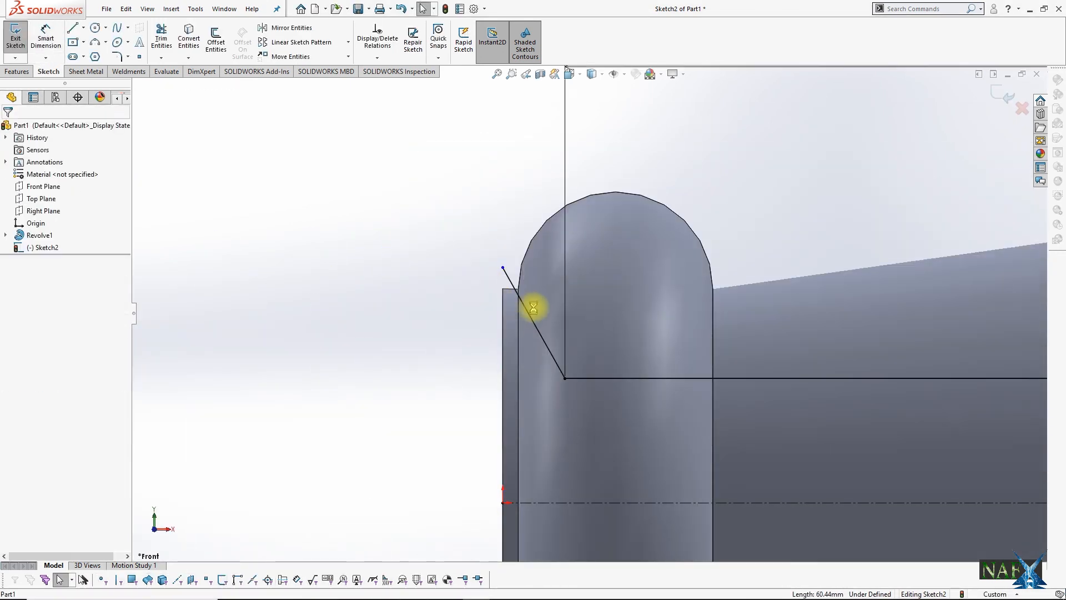
Step: Redraw the short slope from the long horizontal line's open end up to the end face, and add a vertical line down to the origin
left_click(564, 378)
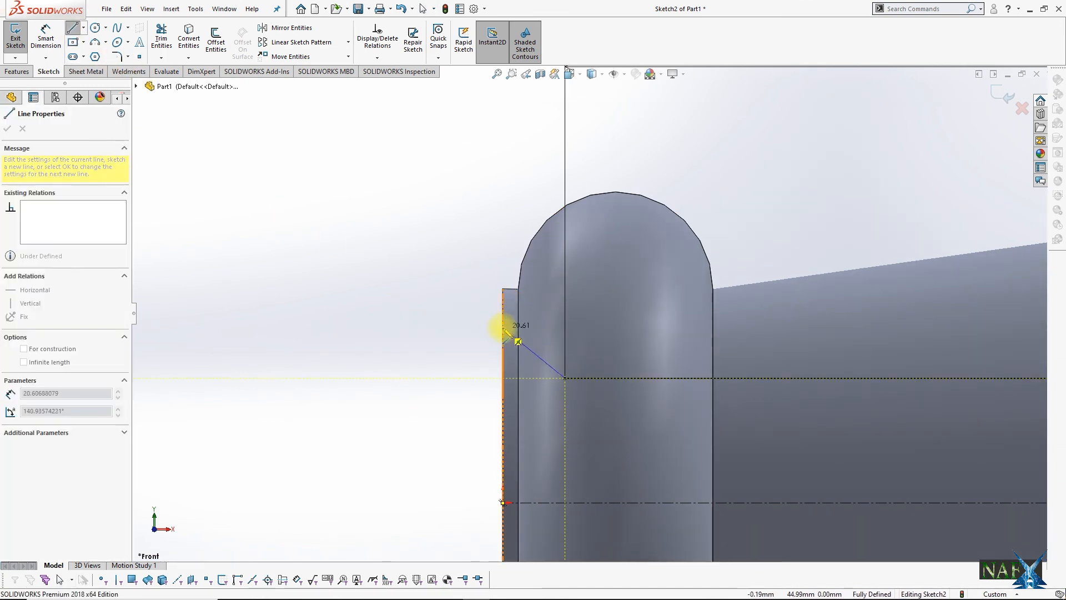
left_click(502, 327)
scroll(524, 372, "up", 4)
left_click(546, 405)
key("Escape")
Step: Dimension the vertical line at the origin to 47.5 mm
left_click(45, 38)
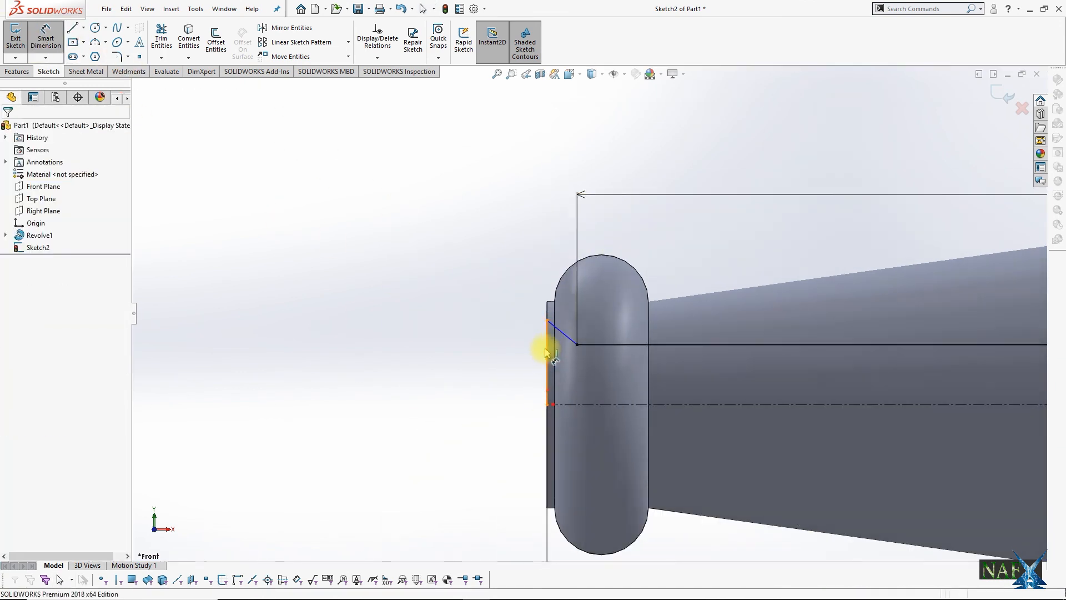
left_click(546, 347)
left_click(485, 362)
type("95")
key("Return")
key("Escape")
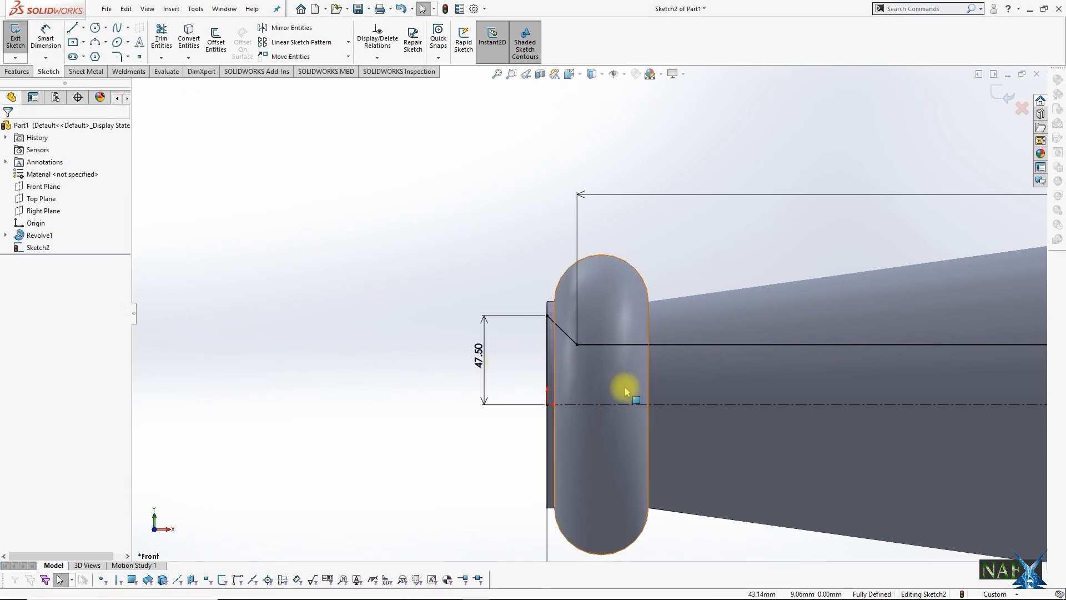
Step: Exit the bore sketch and make a 360-degree revolved cut about its centreline
scroll(643, 304, "up", 6)
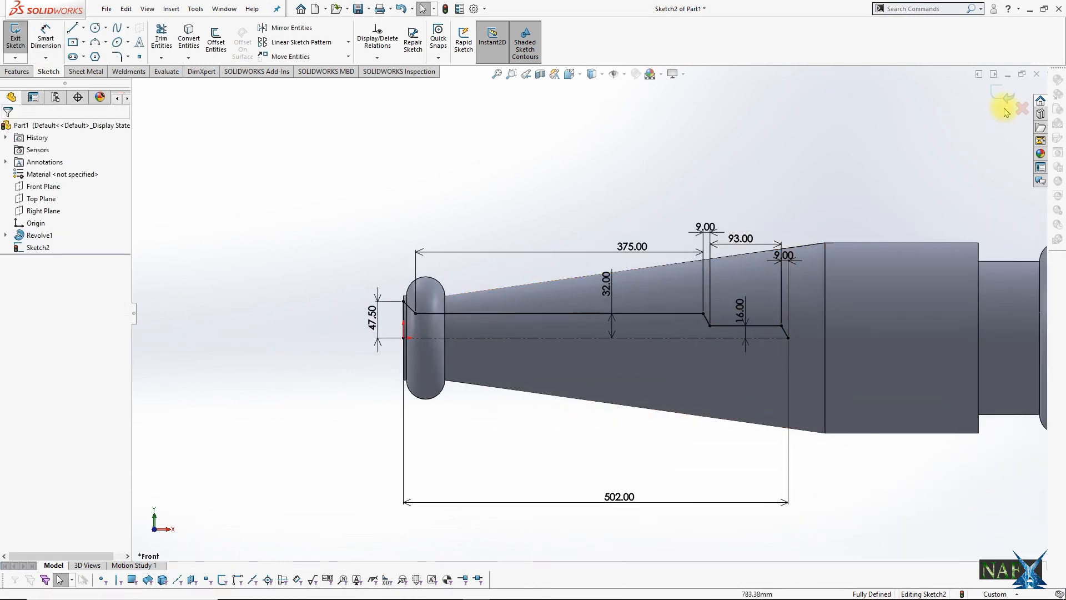
left_click(1006, 104)
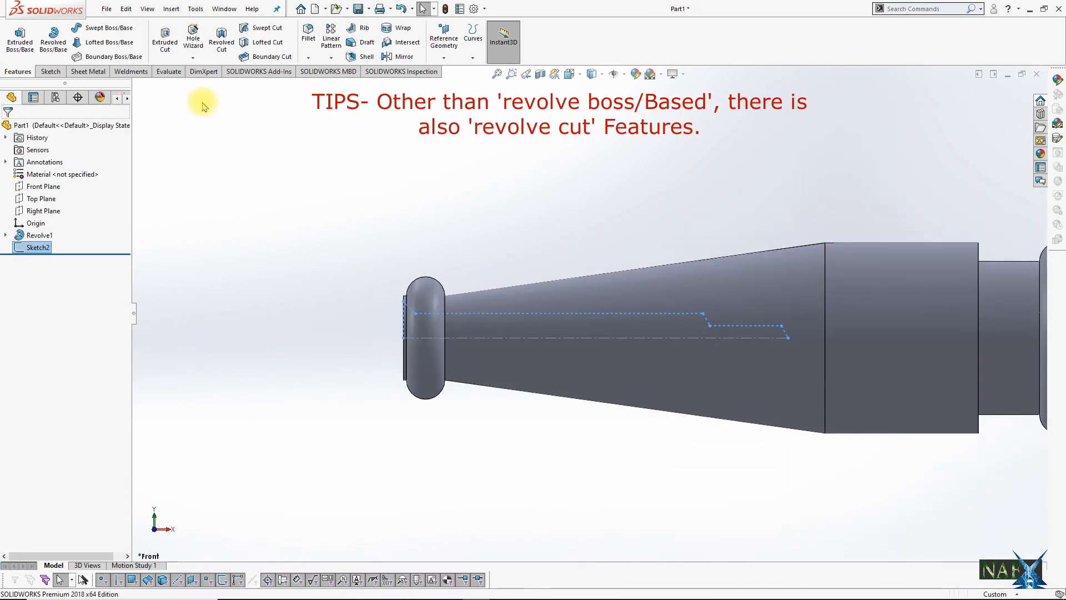
left_click(221, 60)
left_click(561, 307)
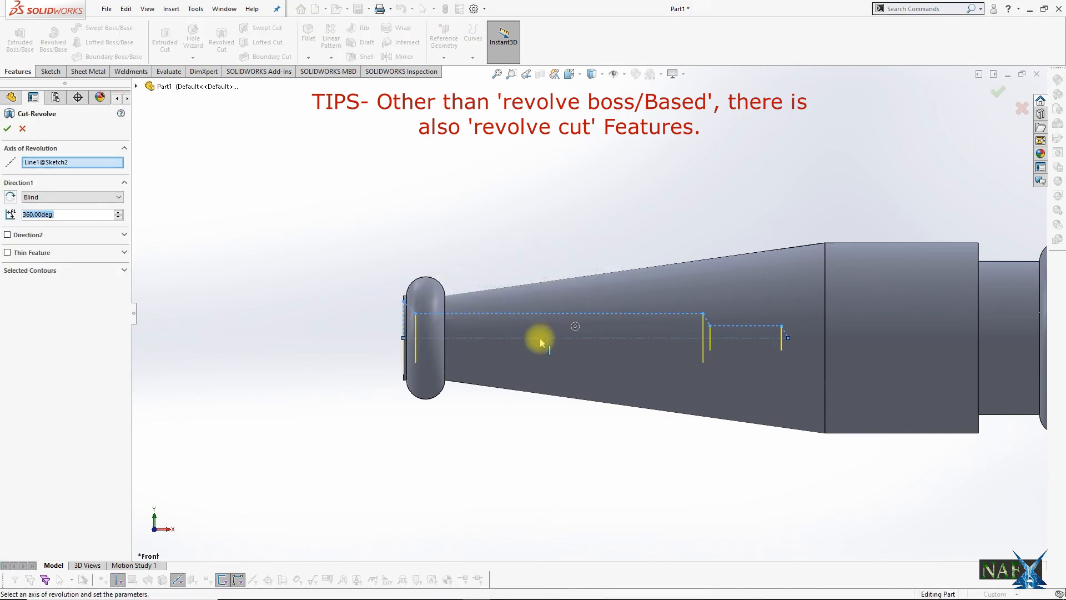
left_click(1003, 101)
Step: Inspect the stepped bore in a section view through the Front Plane, and turn the section view off
middle_click_drag(951, 136, 507, 231)
left_click(541, 79)
scroll(655, 277, "up", 1)
middle_click_drag(663, 278, 623, 280)
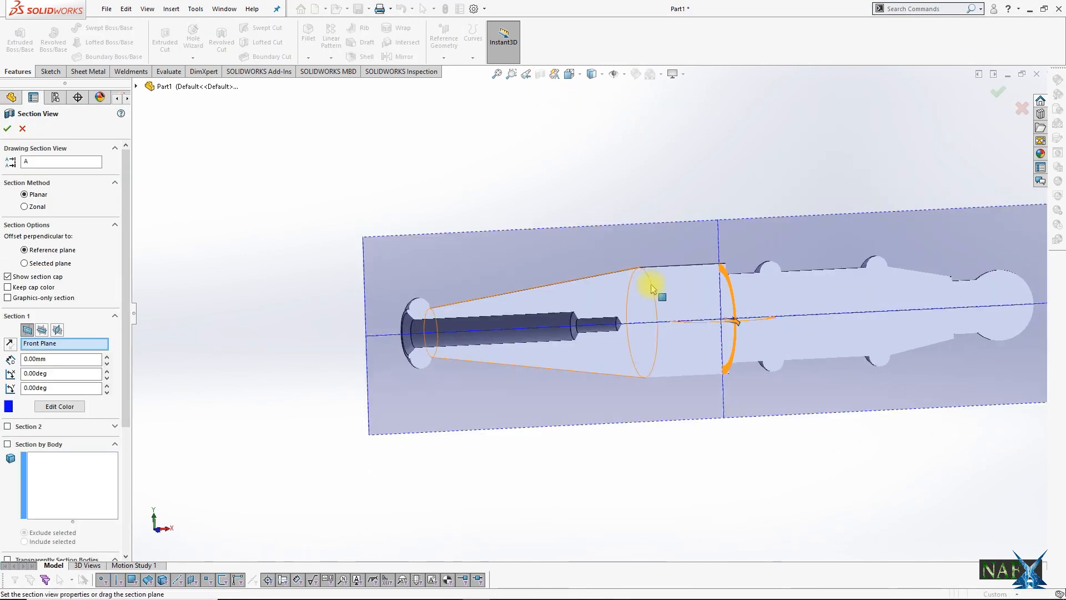
left_click(1001, 95)
scroll(657, 298, "up", 1)
key("space")
left_click(744, 340)
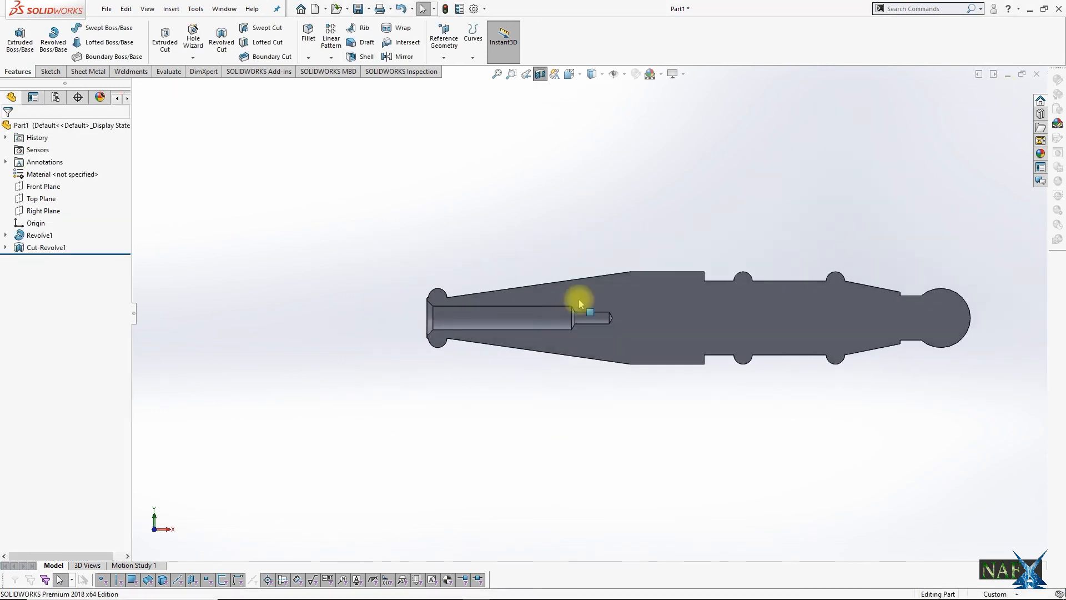
left_click(543, 79)
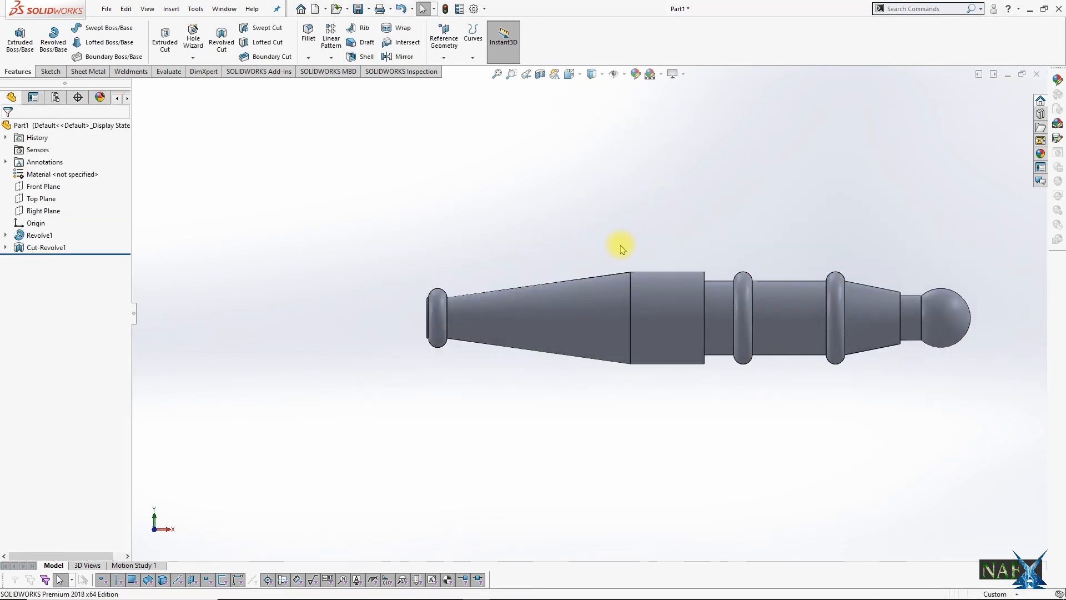
Step: Start another sketch on the Front Plane and draw a horizontal centreline about 597 mm long from the origin
left_click(40, 186)
left_click(56, 172)
key("space")
left_click(726, 359)
left_click(84, 28)
left_click(77, 55)
scroll(206, 295, "down", 4)
left_click(445, 334)
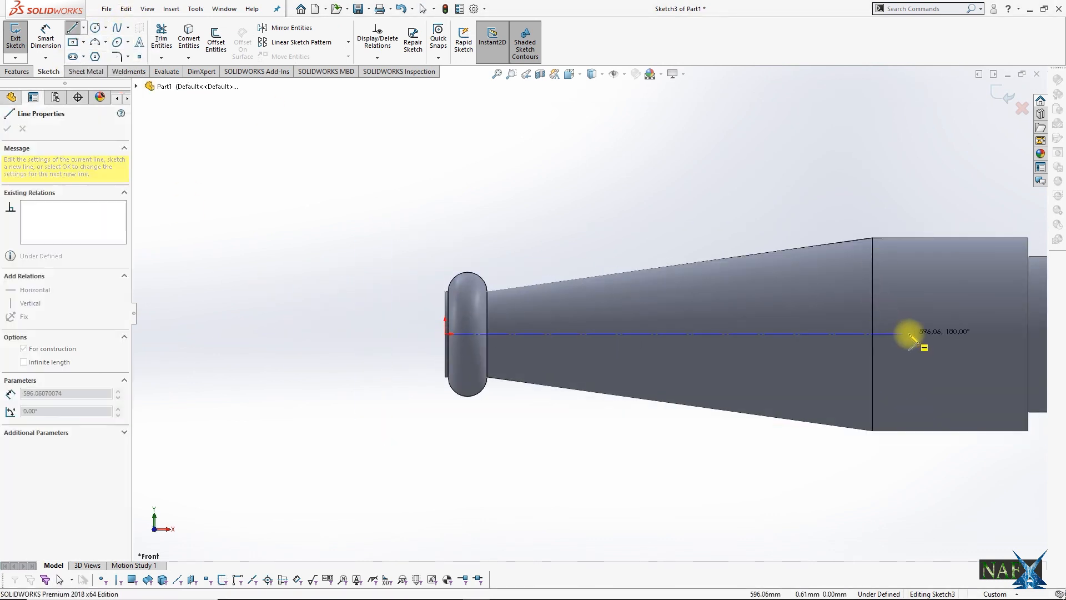
double_click(909, 333)
Step: Draw a circle about 95 mm in diameter centred on the centreline's free end
left_click(95, 28)
left_click(909, 334)
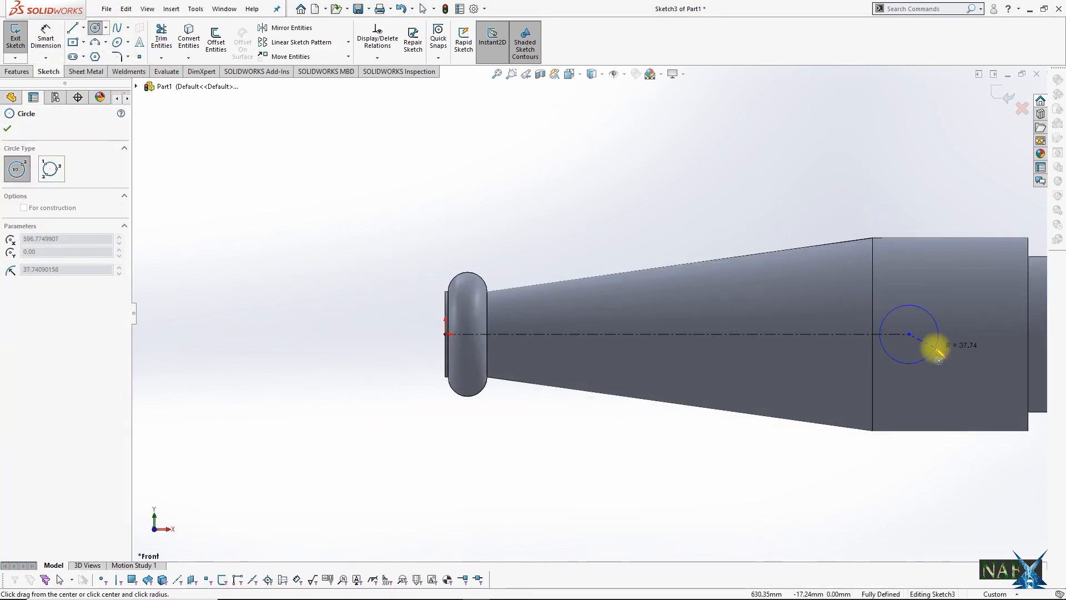
left_click(947, 355)
Step: Dimension the circle's diameter and set it to 95 mm
left_click(46, 36)
left_click(891, 303)
left_click(911, 177)
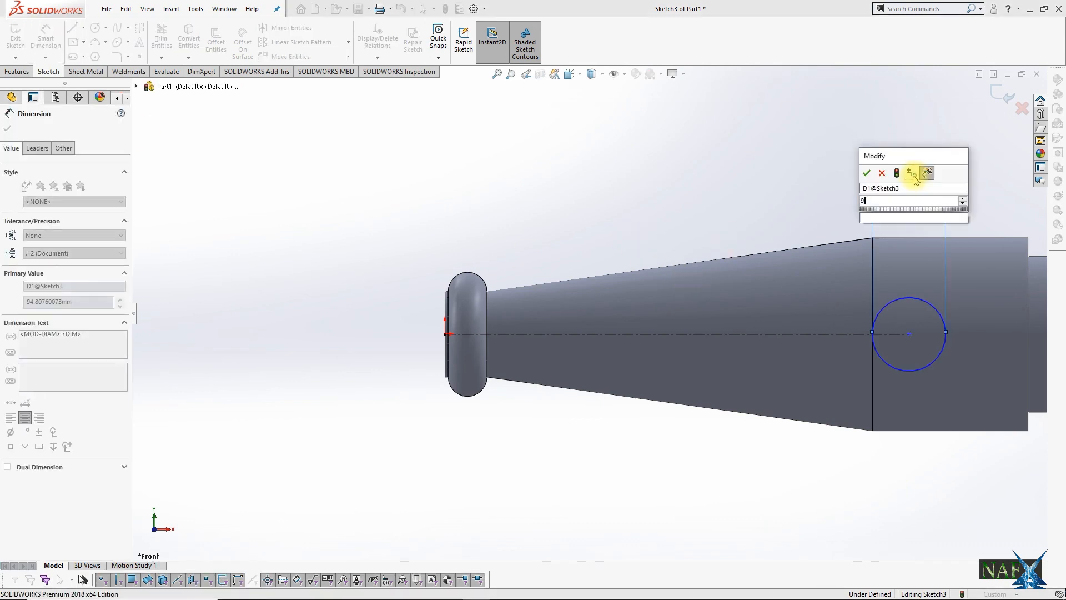
type("95")
key("Return")
key("Escape")
Step: Dimension the length of the horizontal centreline and set it to 645 mm
left_click(45, 36)
left_click(793, 335)
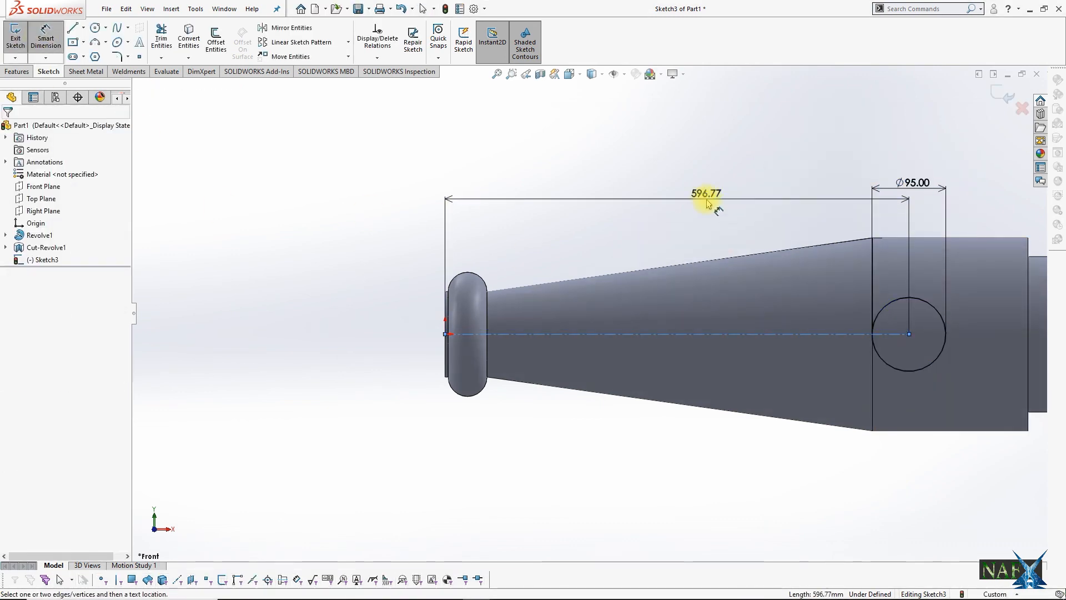
left_click(707, 201)
type("6")
key("Return")
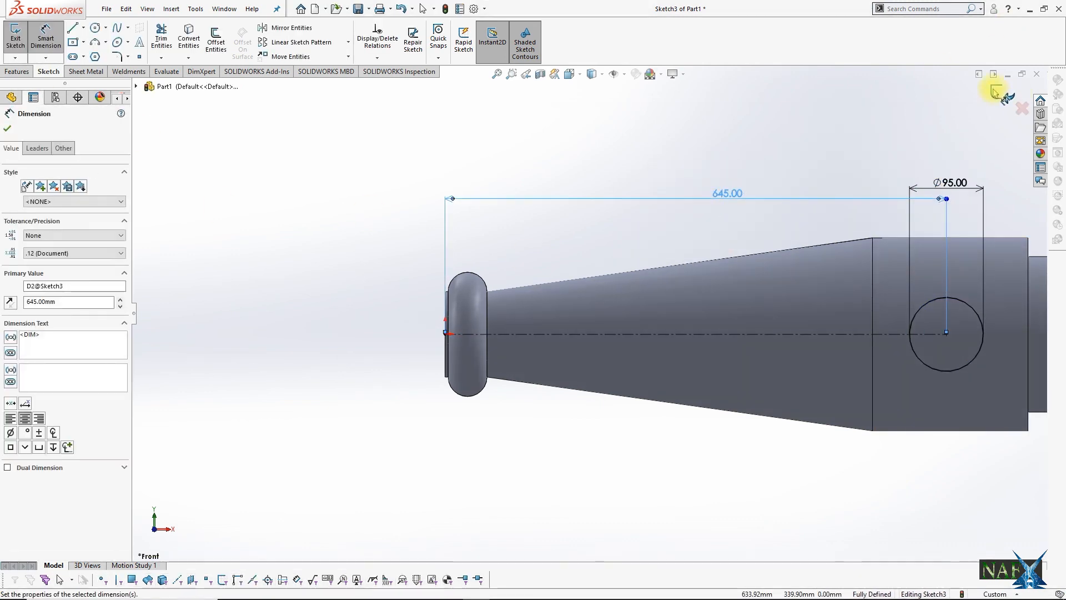
Step: Exit the sketch and make an extruded cut of the circle through all of the body in both directions
left_click(1000, 91)
left_click(17, 72)
left_click(165, 38)
left_click(69, 196)
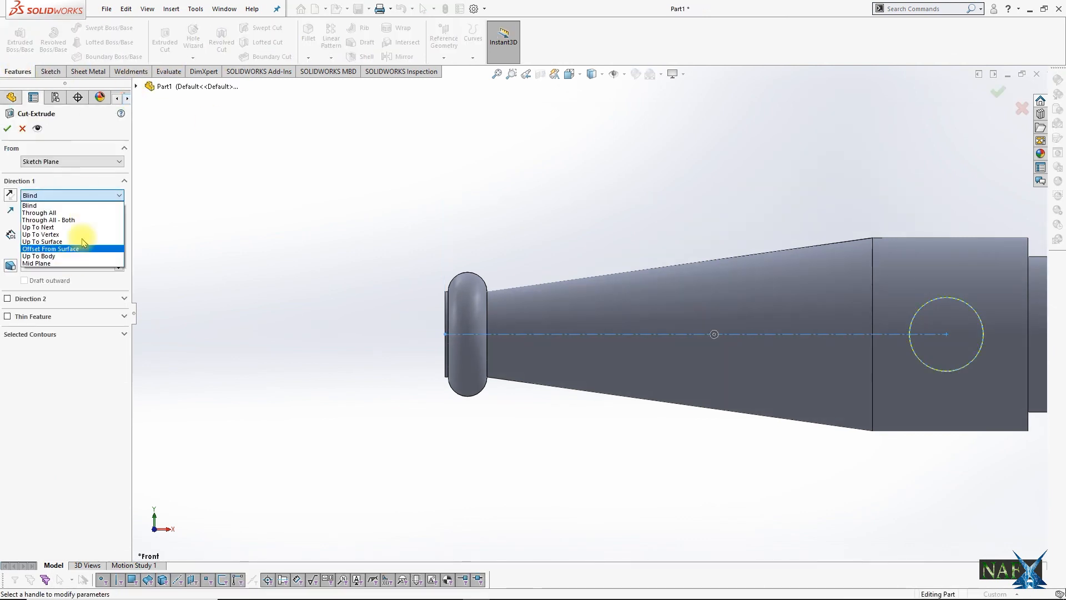
left_click(67, 216)
left_click(998, 91)
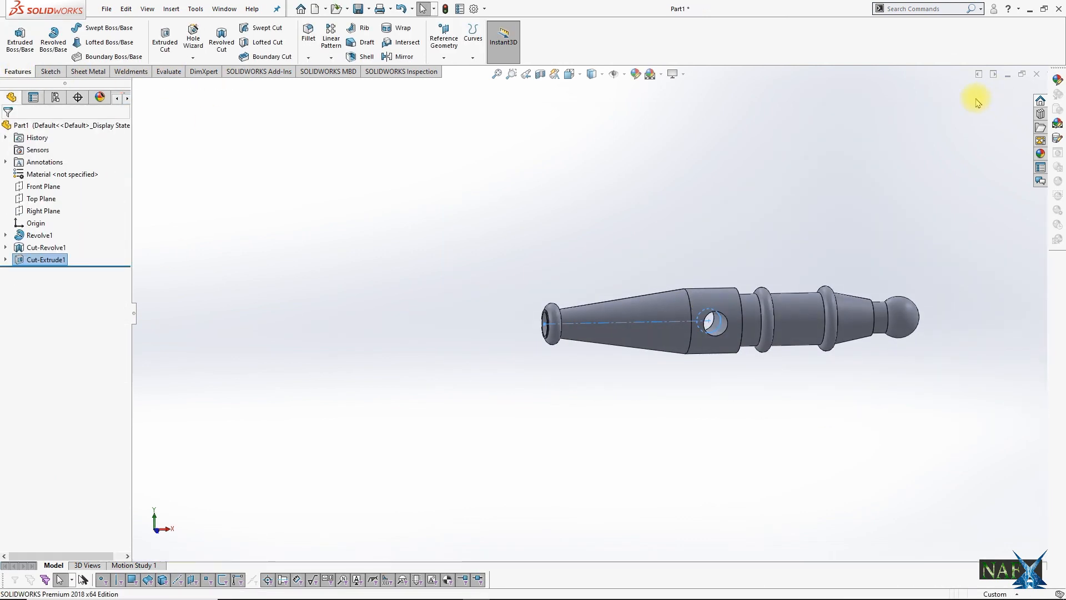
middle_click_drag(884, 173, 835, 186)
left_click(835, 186)
Step: Chamfer the outer edge of the widest cylinder, on the side facing the rings, by 10 mm at 45 degrees
left_click(309, 57)
left_click(329, 85)
scroll(706, 289, "down", 5)
scroll(564, 266, "down", 4)
left_click(562, 267)
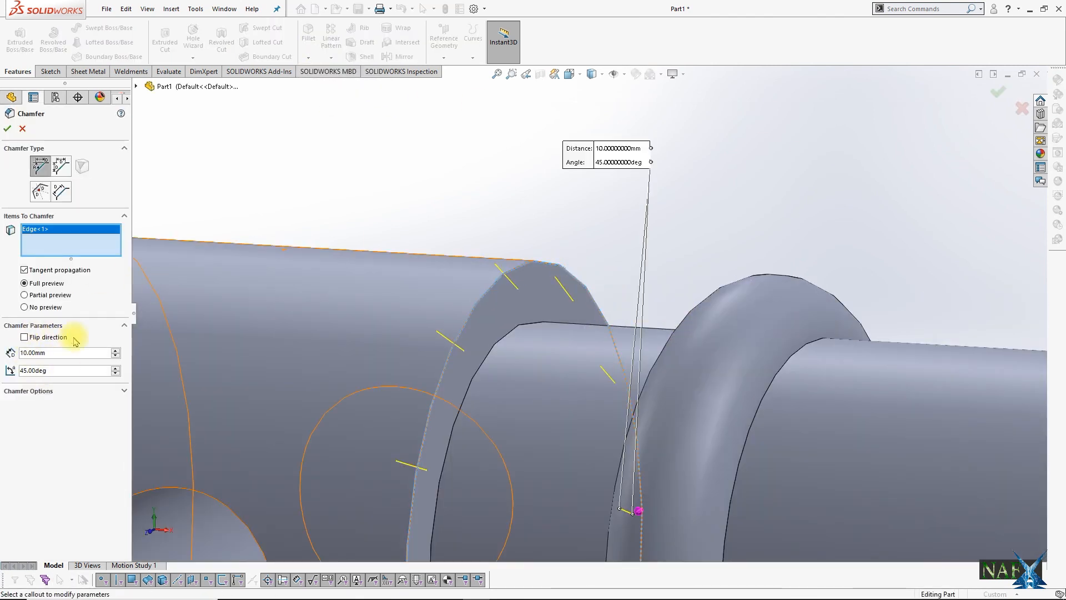
left_click(7, 129)
scroll(606, 327, "up", 8)
middle_click_drag(626, 342, 653, 340)
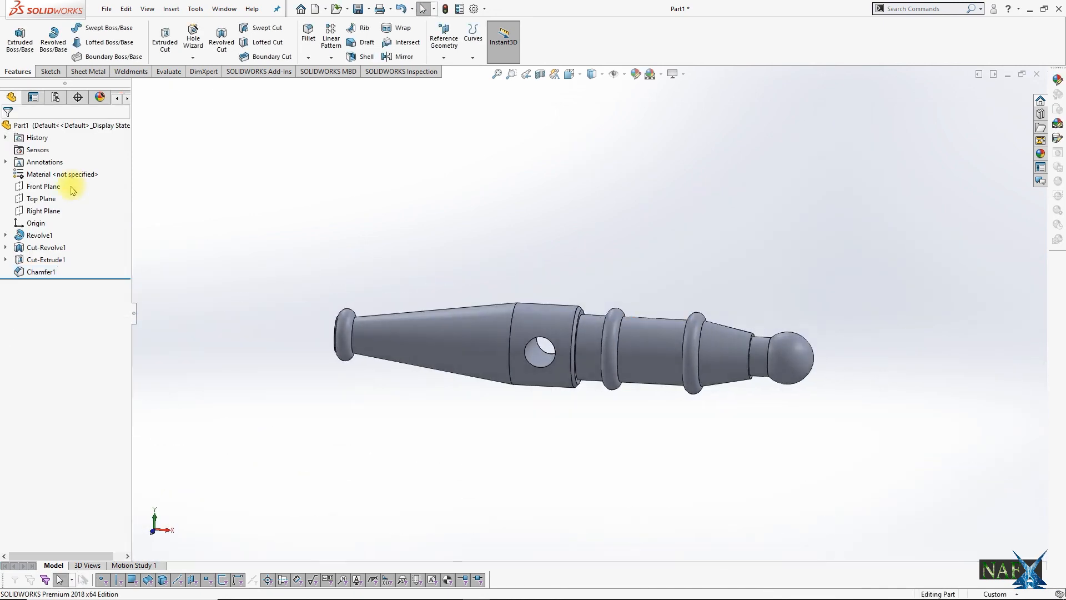
Step: Assign AISI 304 as the part's material and change the colour of its polished steel appearance to orange
right_click(71, 175)
left_click(101, 357)
left_click(100, 97)
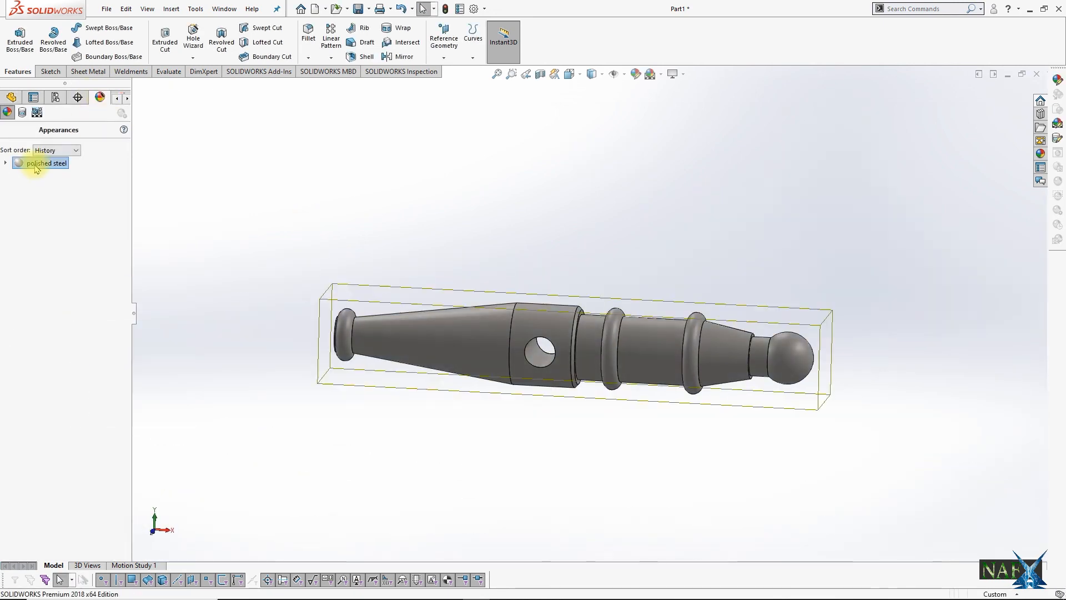
left_click(36, 163)
double_click(36, 164)
left_click(48, 381)
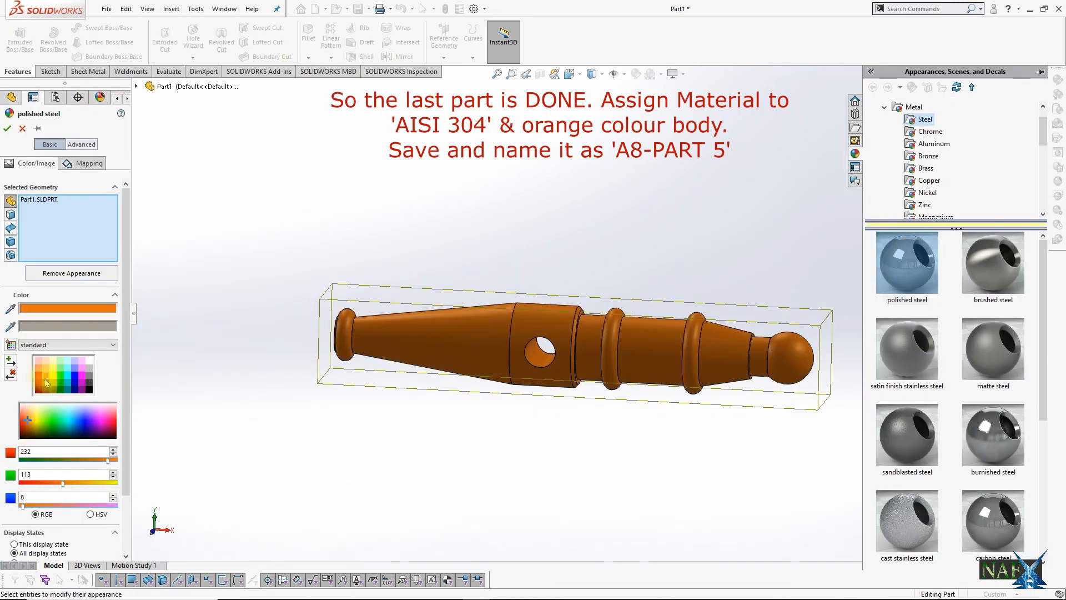